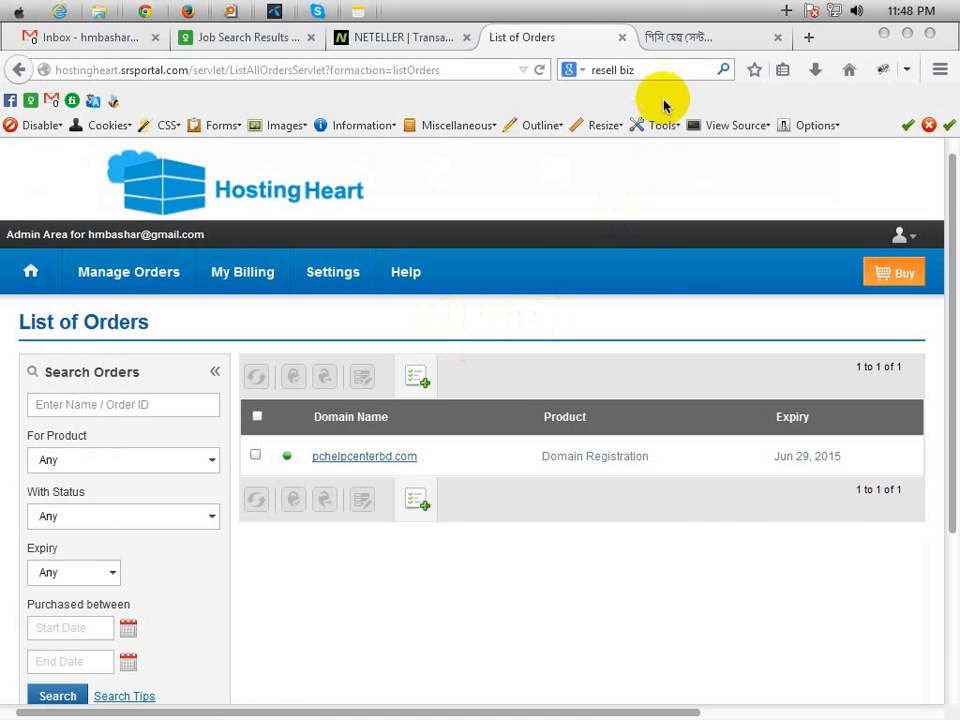
Step: Return from the PC Help Center site to the Hosting Heart orders list and reload it
left_click(666, 37)
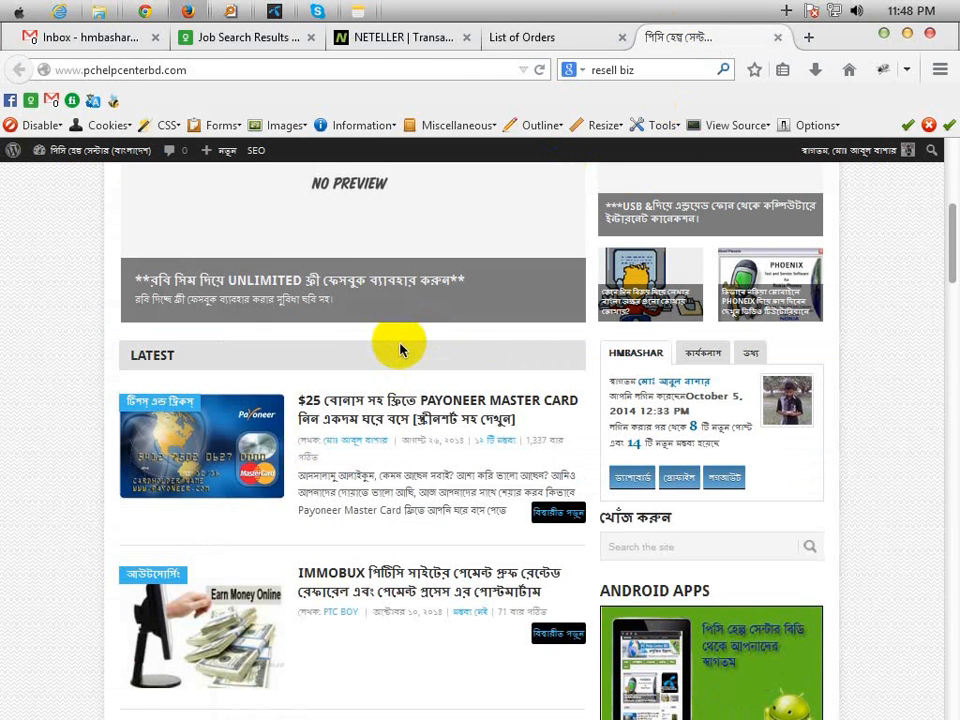
scroll(836, 304, "up", 5)
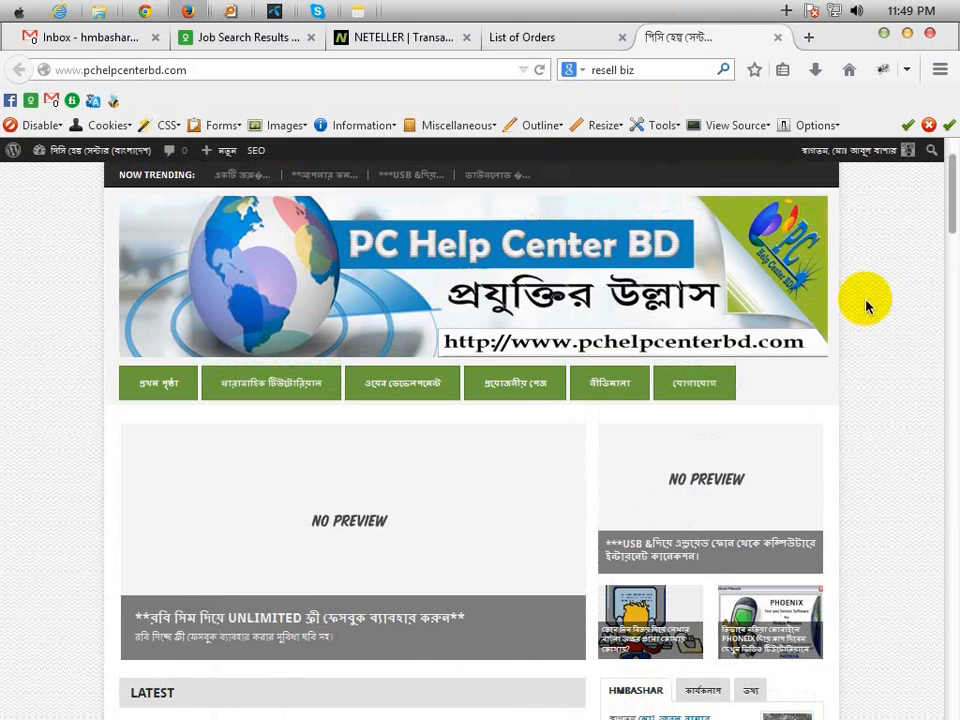
scroll(866, 305, "down", 10)
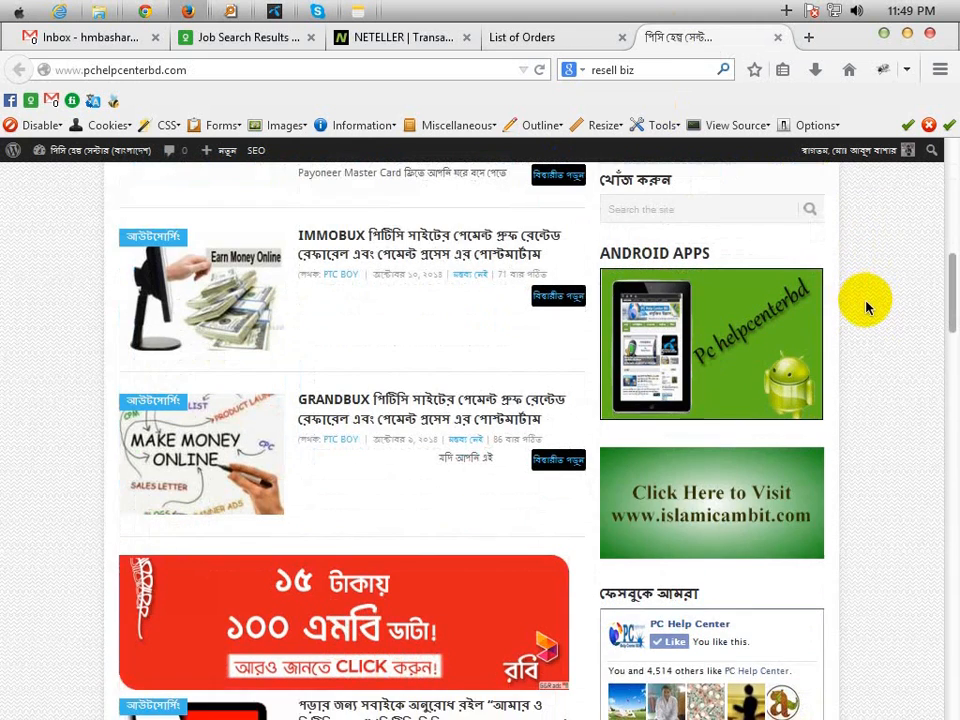
scroll(866, 305, "up", 4)
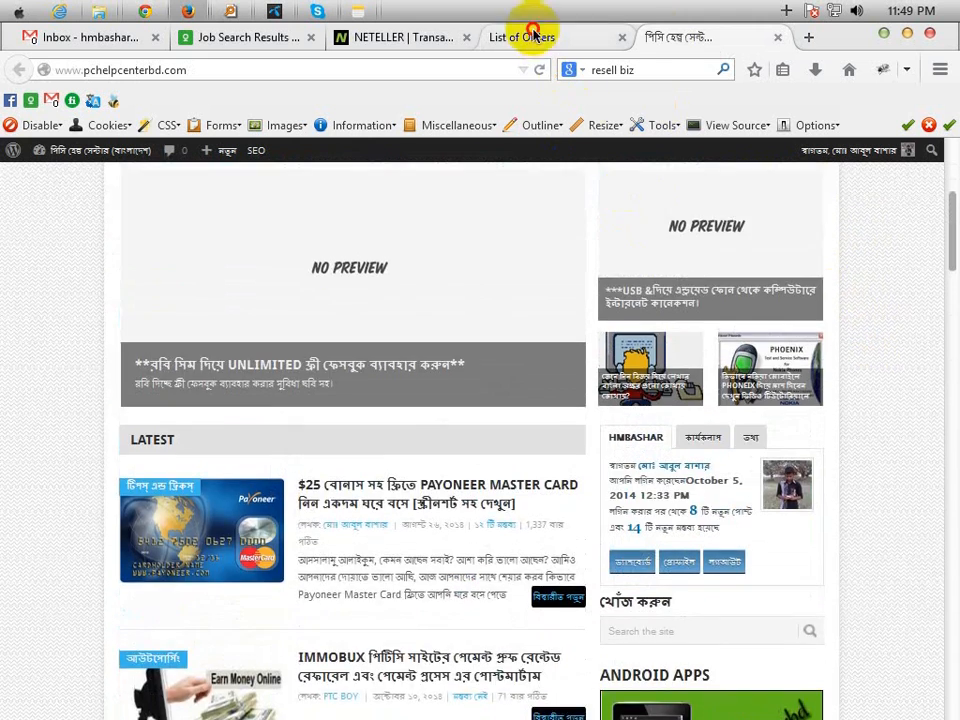
left_click(535, 36)
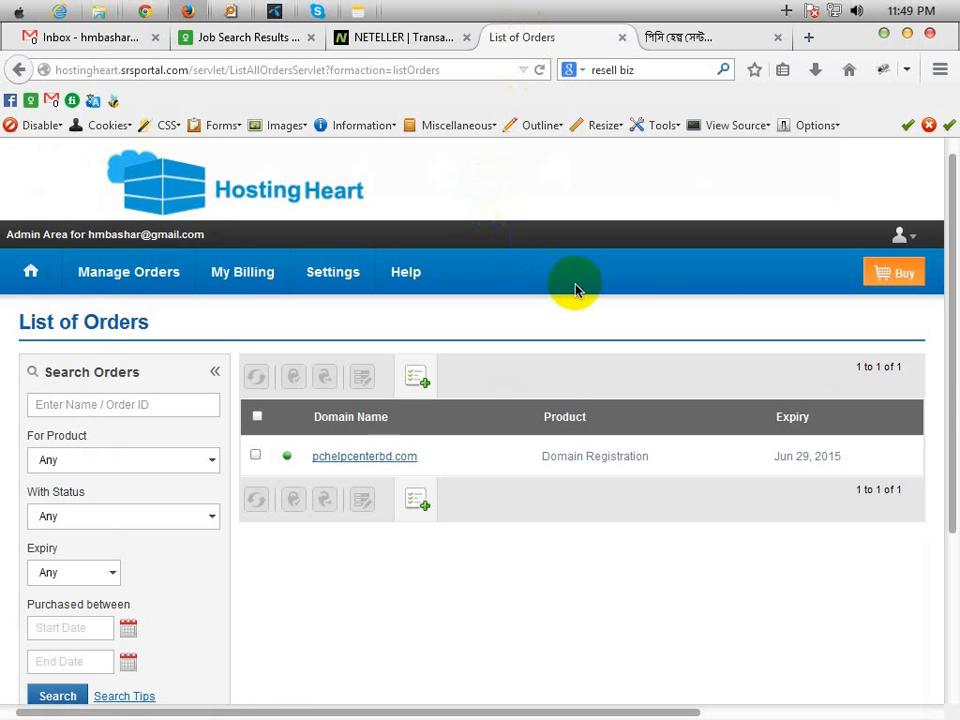
mouse_move(90, 279)
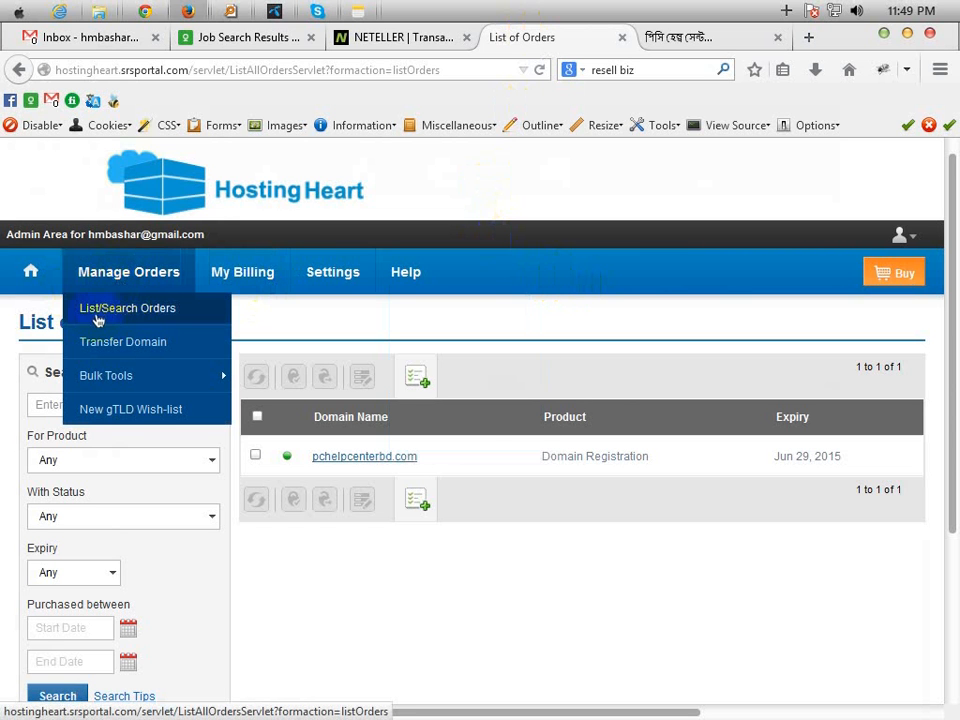
left_click(138, 316)
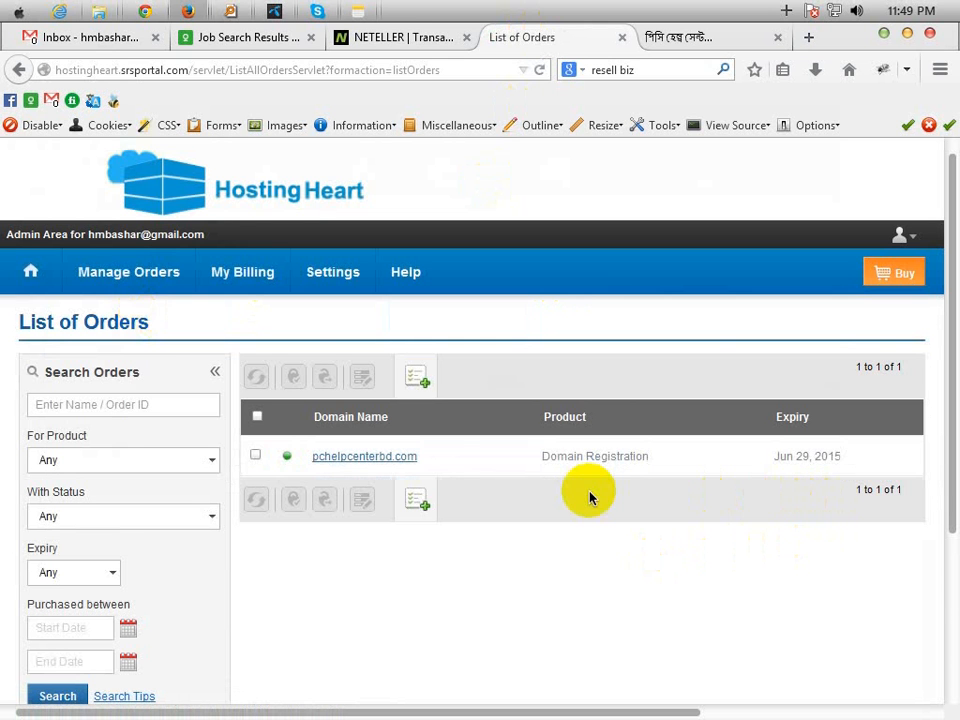
scroll(589, 497, "down", 2)
scroll(590, 500, "up", 2)
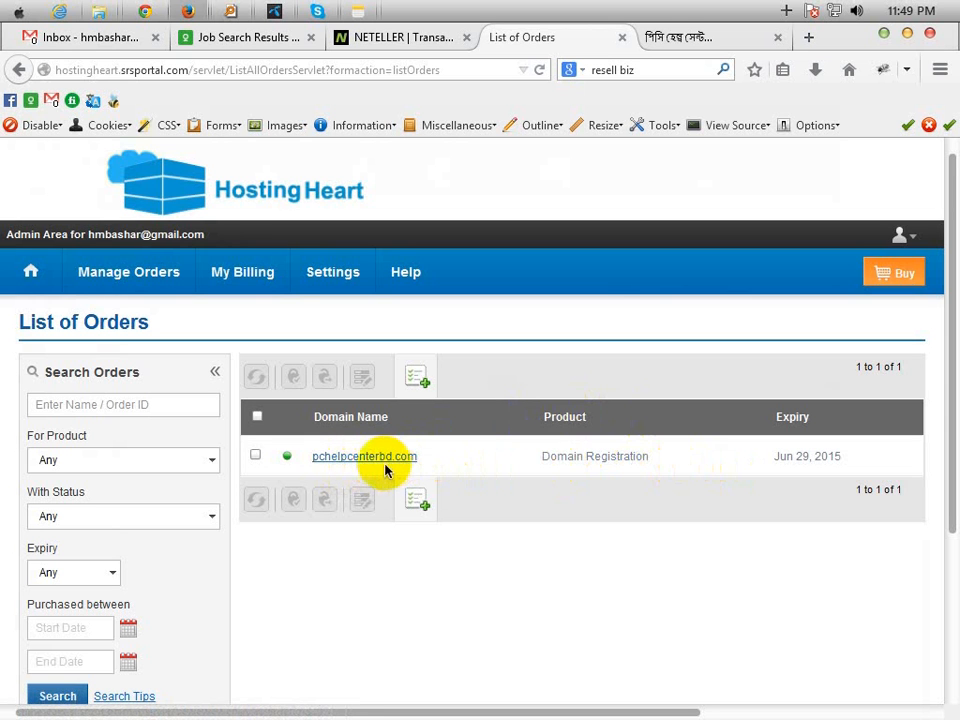
Step: Open pchelpcenterbd.com's Domain Secret and copy the secret text
left_click(352, 462)
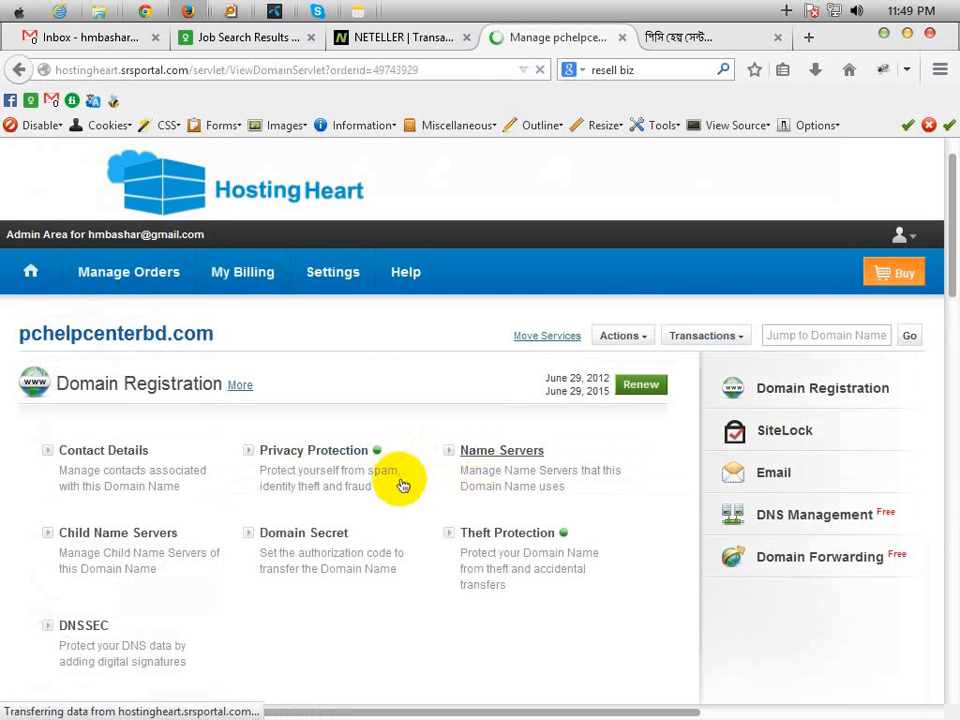
scroll(394, 514, "up", 2)
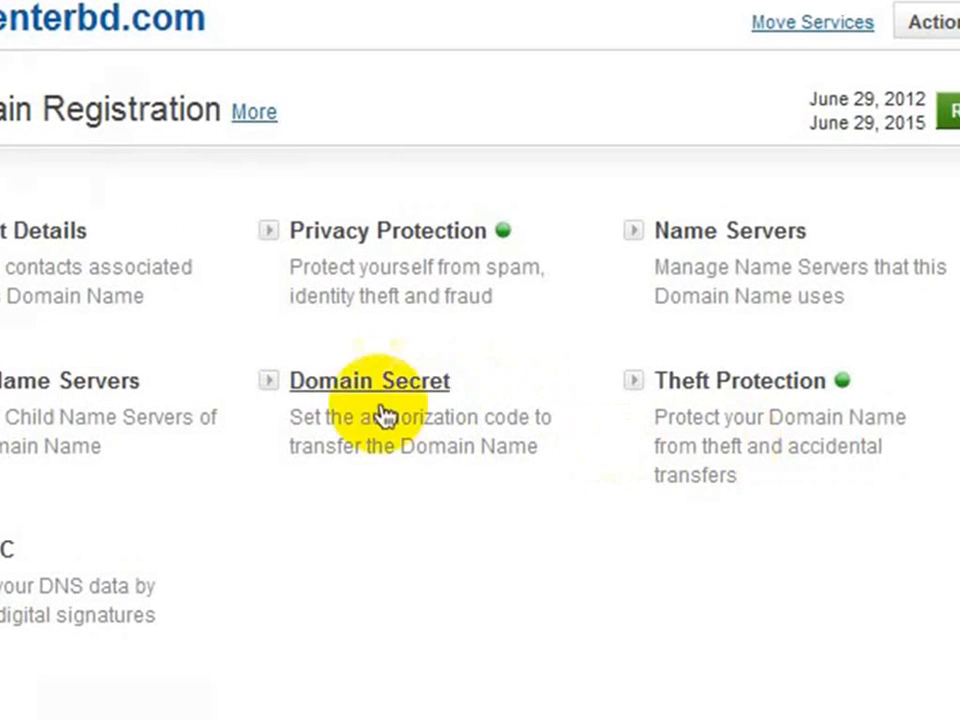
left_click(368, 398)
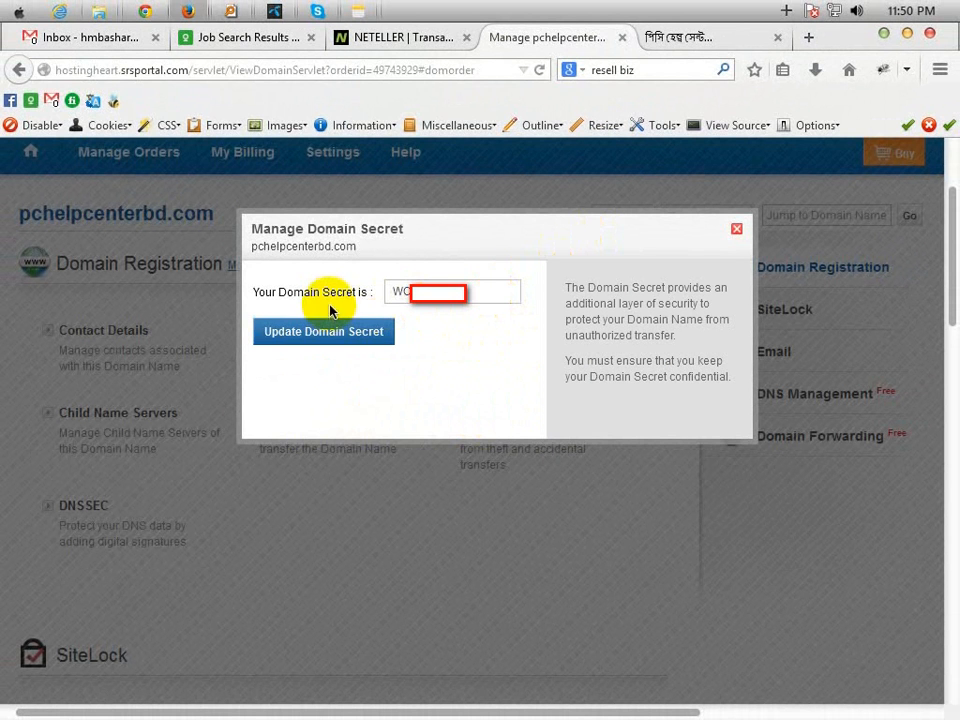
left_click_drag(458, 290, 396, 289)
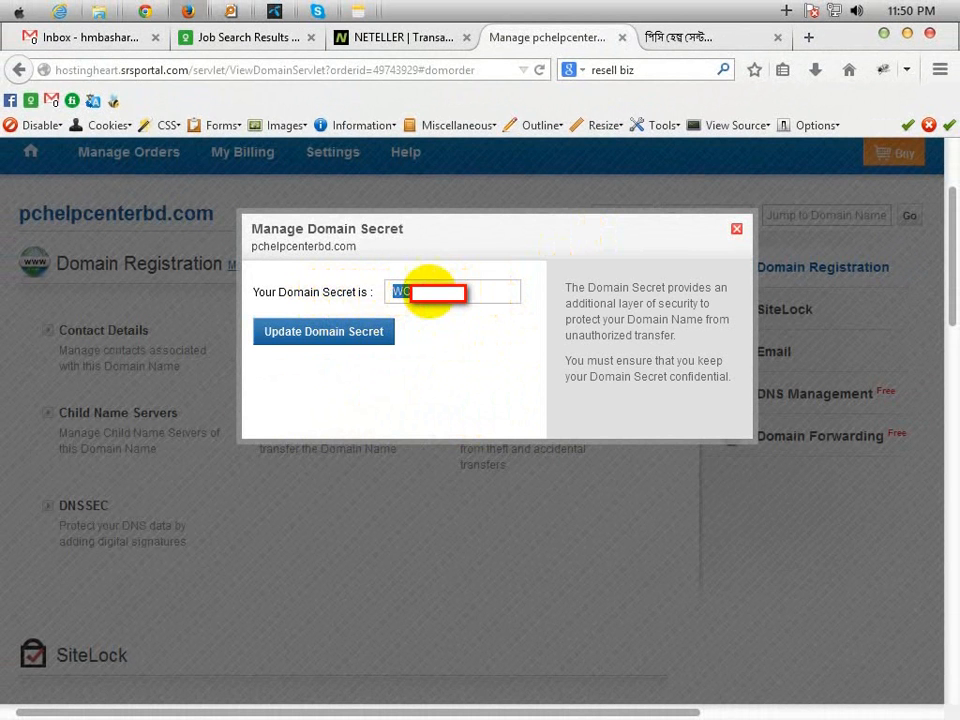
right_click(420, 292)
left_click(417, 357)
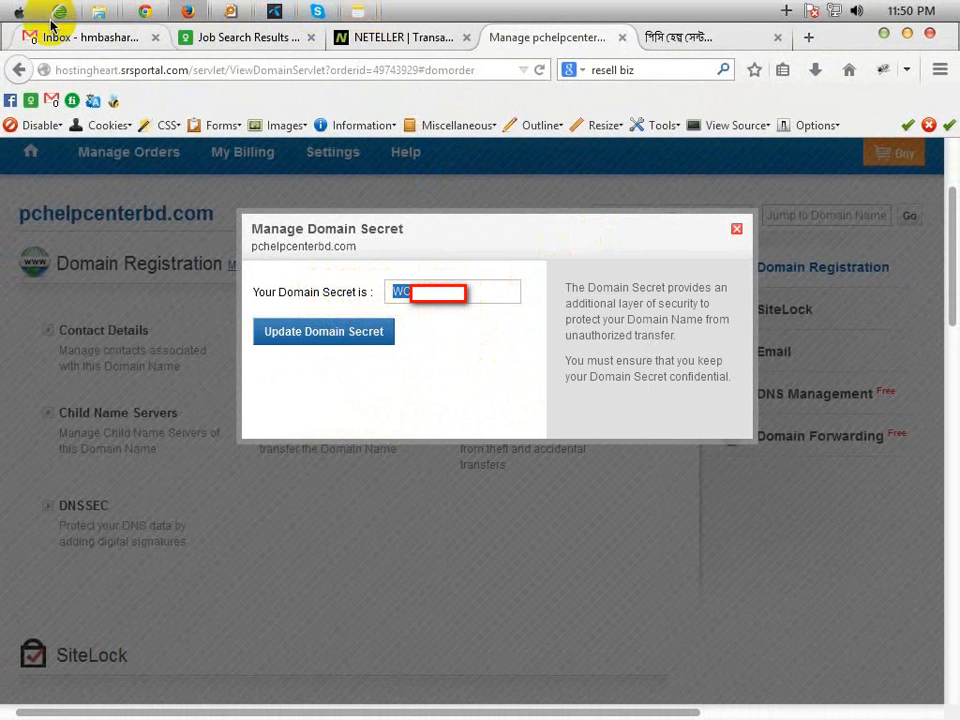
Step: Paste the domain secret into a new Notepad++ document, then minimize Notepad++
left_click(18, 12)
left_click(457, 218)
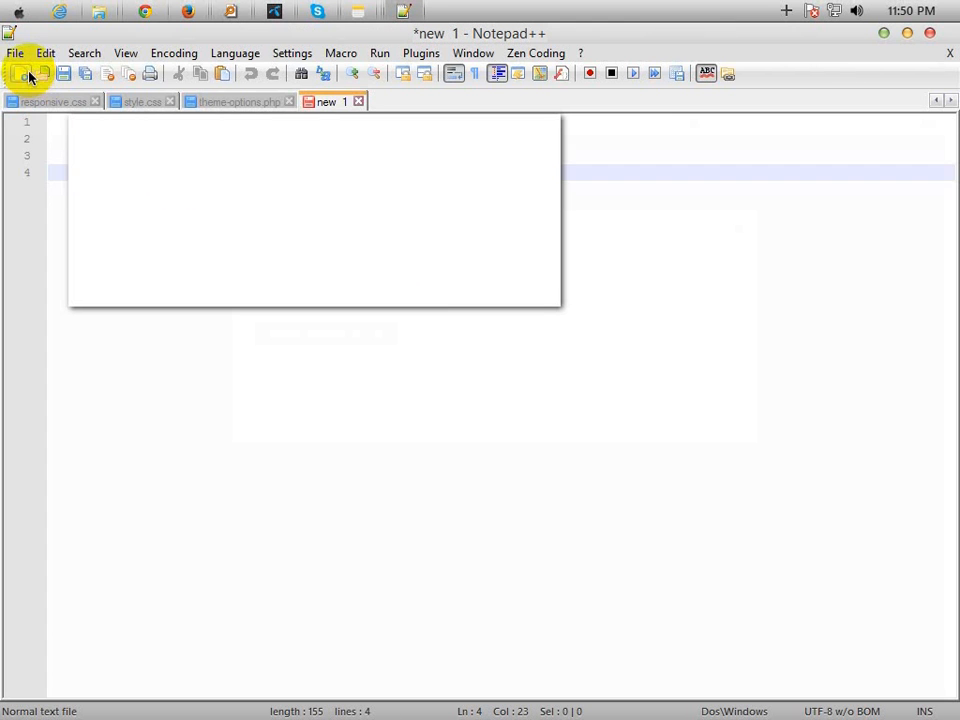
left_click(21, 75)
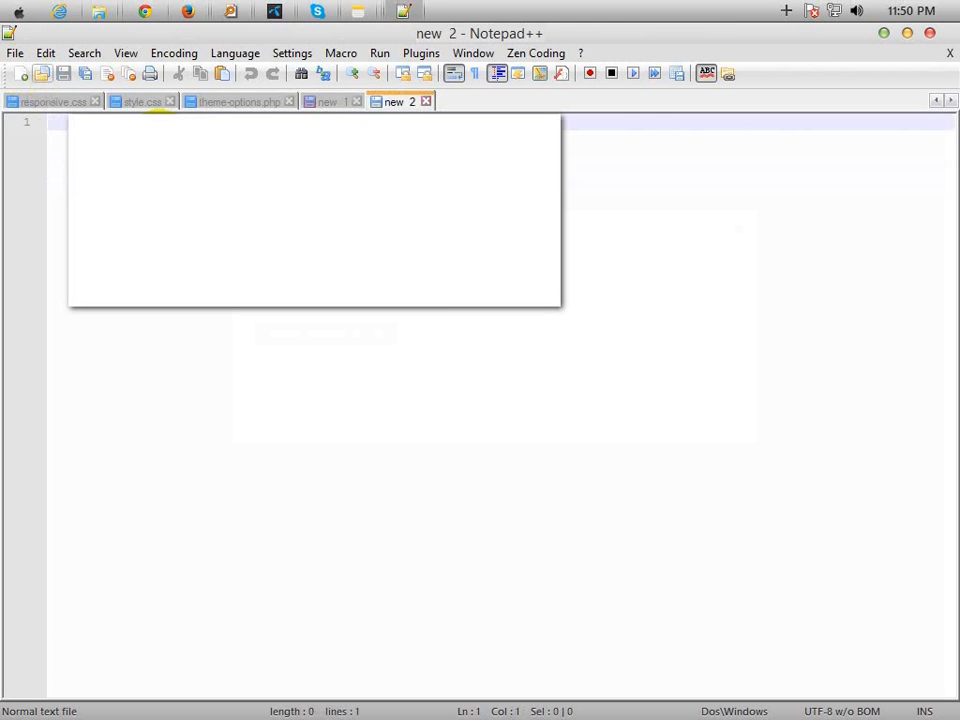
type("WO;")
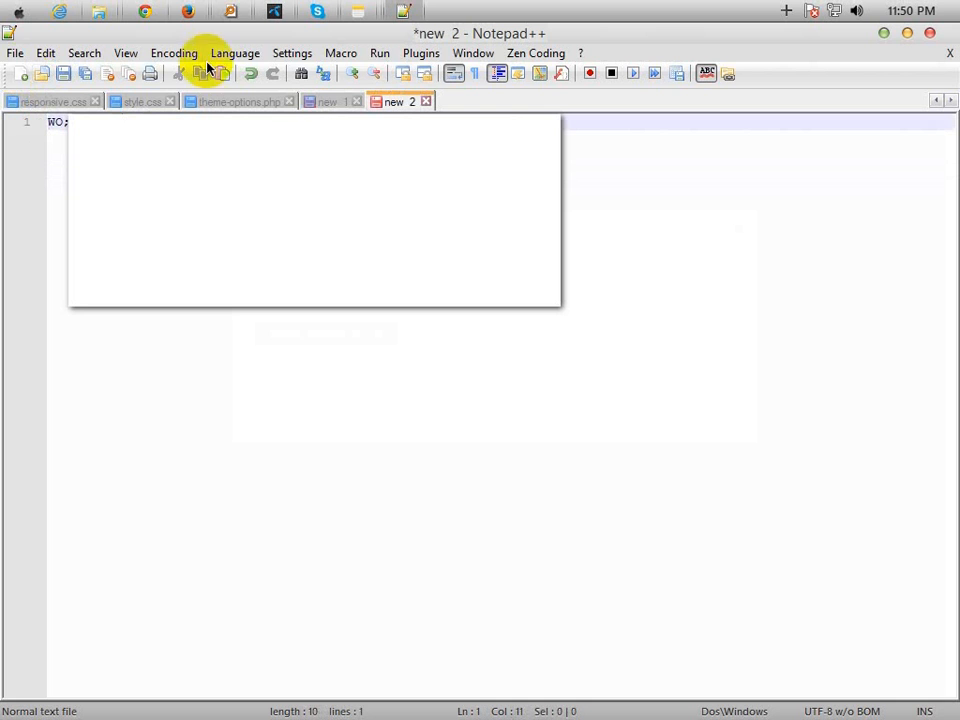
left_click(410, 14)
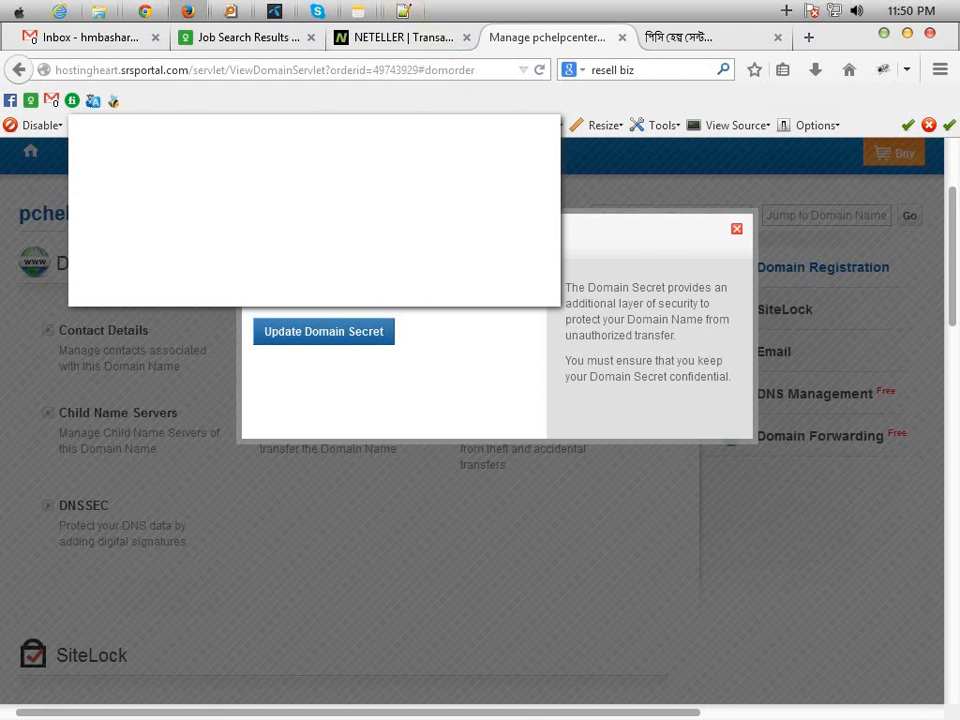
Step: Close the domain secret dialog and return to the List of Orders
left_click(736, 229)
scroll(337, 400, "up", 3)
mouse_move(156, 274)
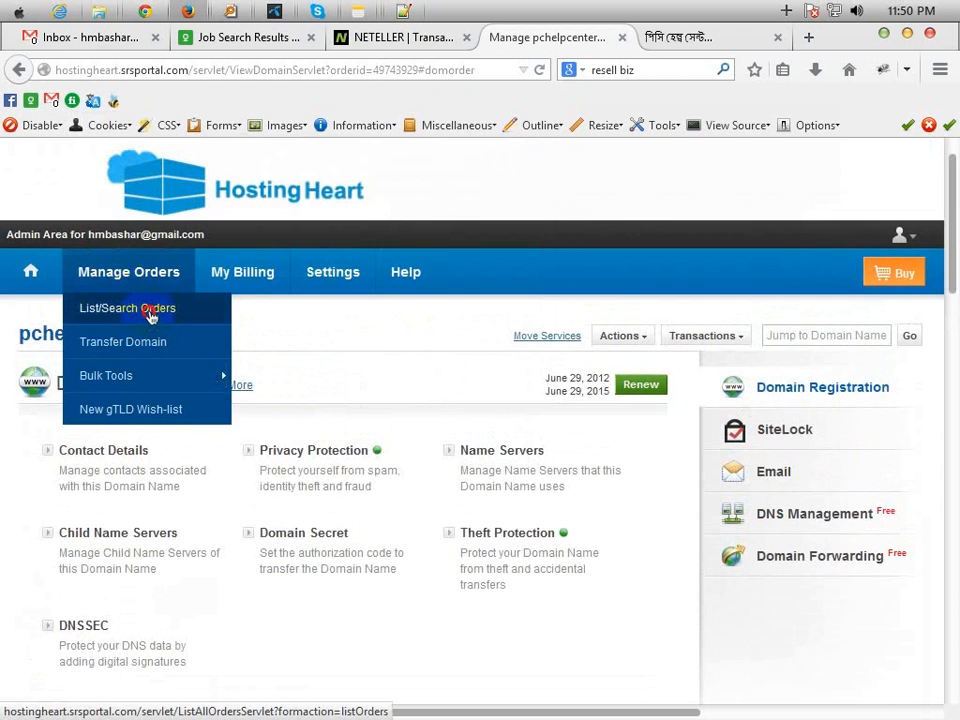
left_click(150, 310)
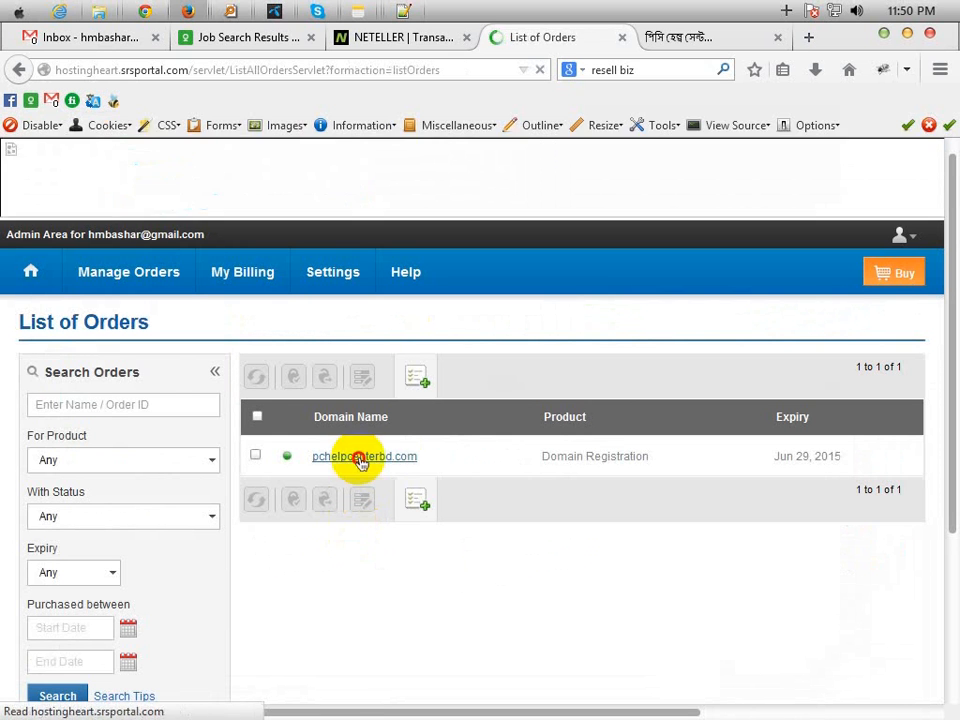
left_click(360, 458)
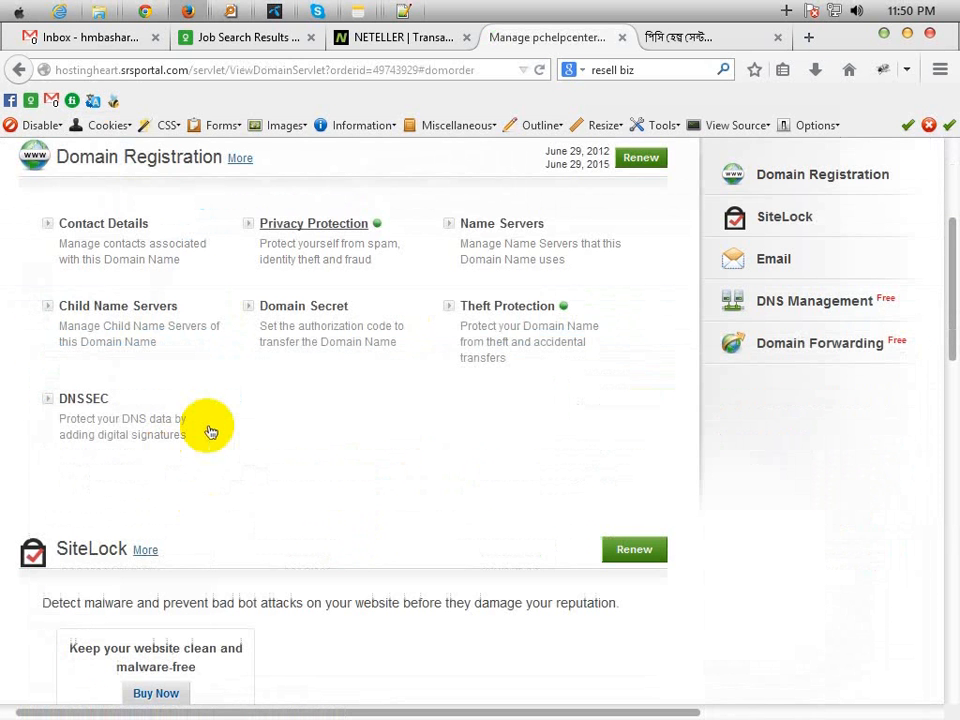
scroll(218, 430, "up", 3)
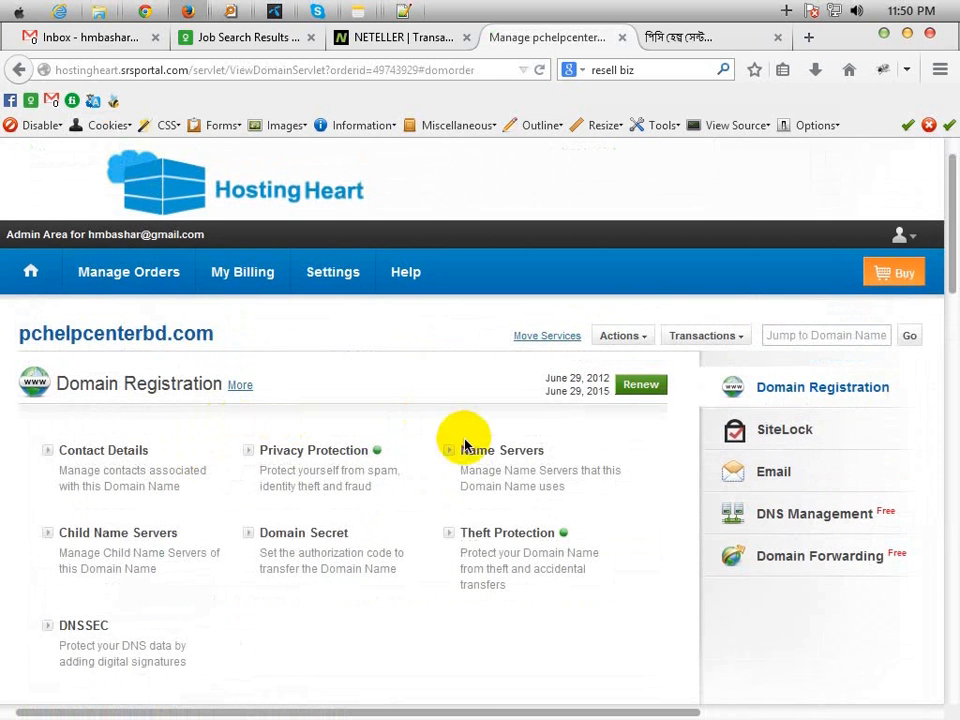
scroll(461, 439, "down", 5)
scroll(466, 446, "down", 5)
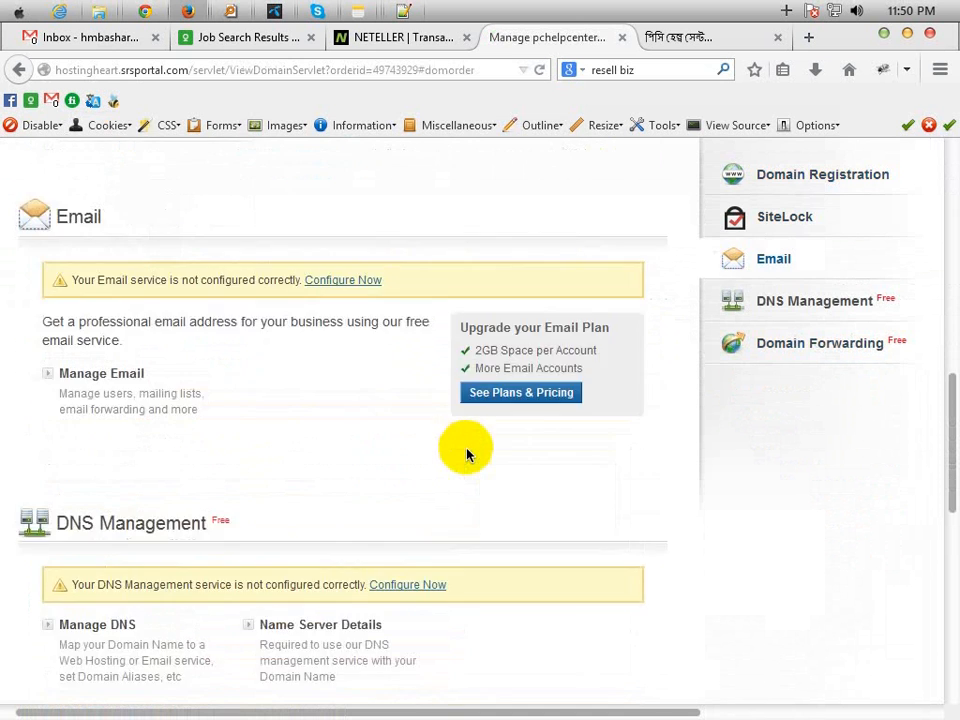
scroll(466, 454, "up", 12)
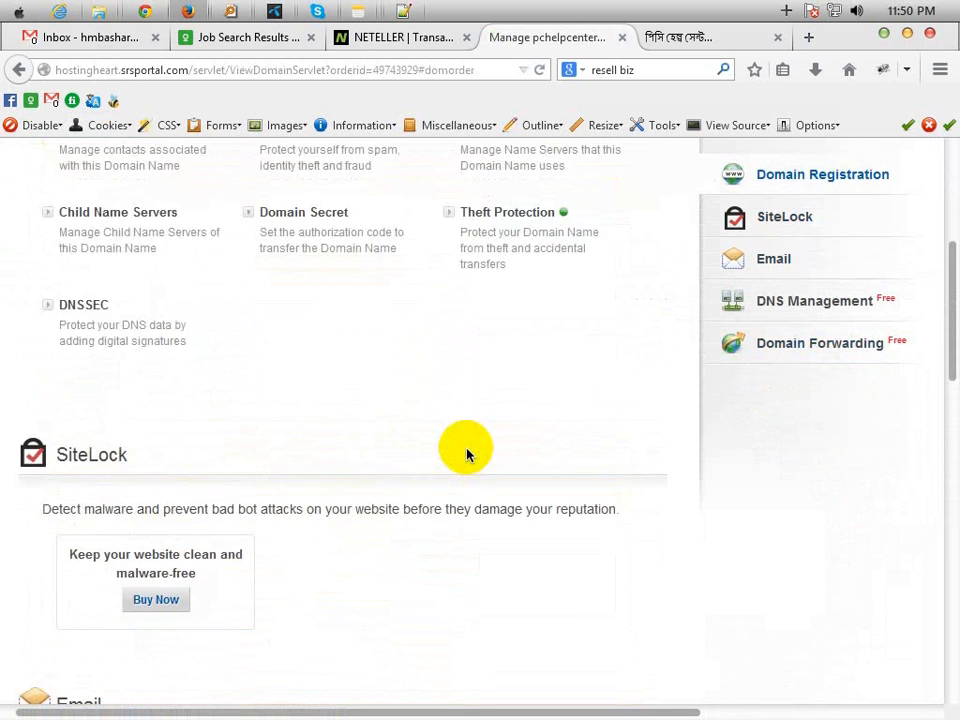
mouse_move(131, 281)
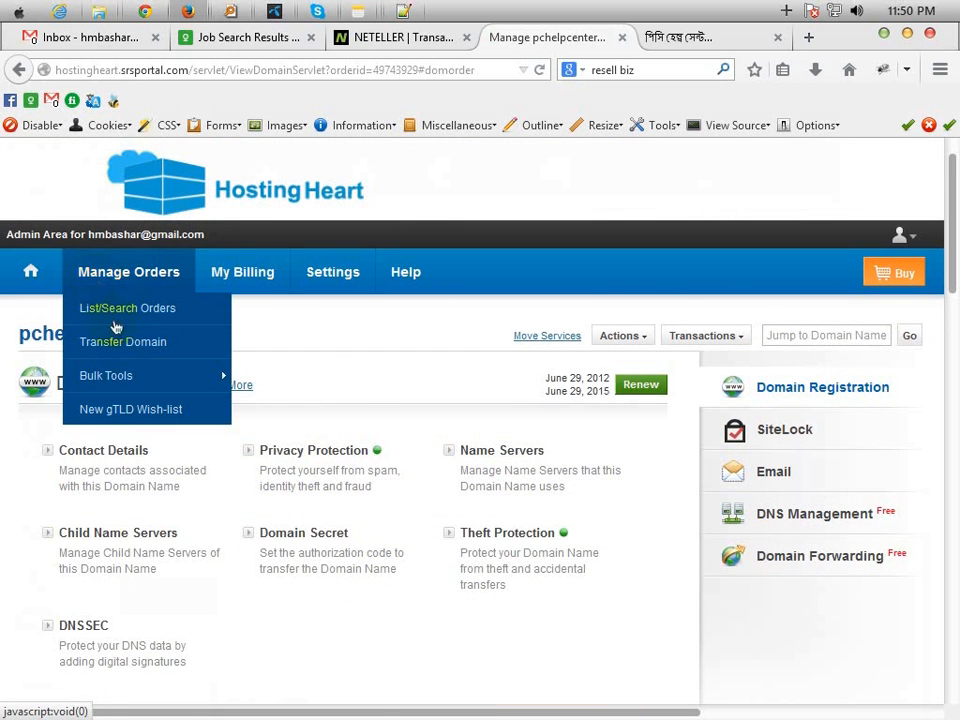
left_click(95, 308)
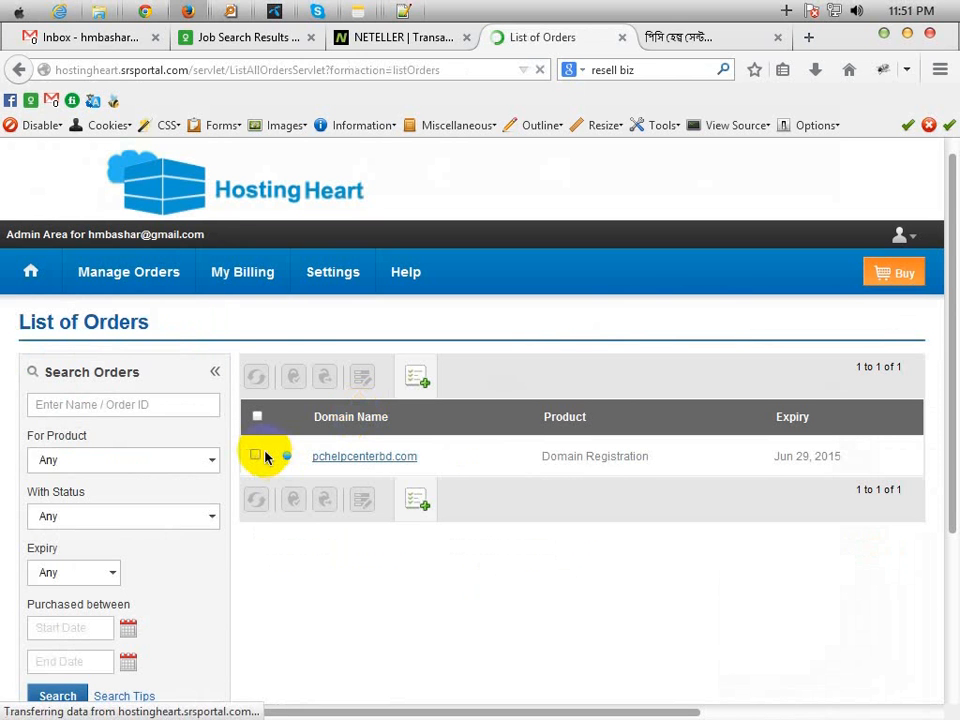
Step: Leave the pchelpcenterbd.com order's checkbox unchecked in the List of Orders
left_click(254, 456)
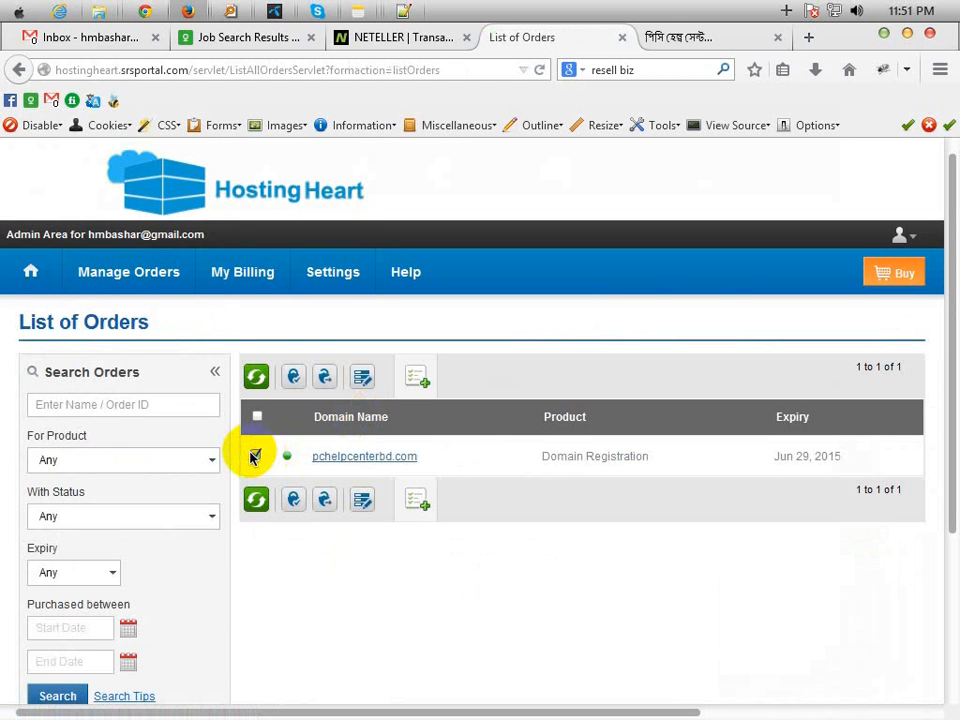
left_click(587, 456)
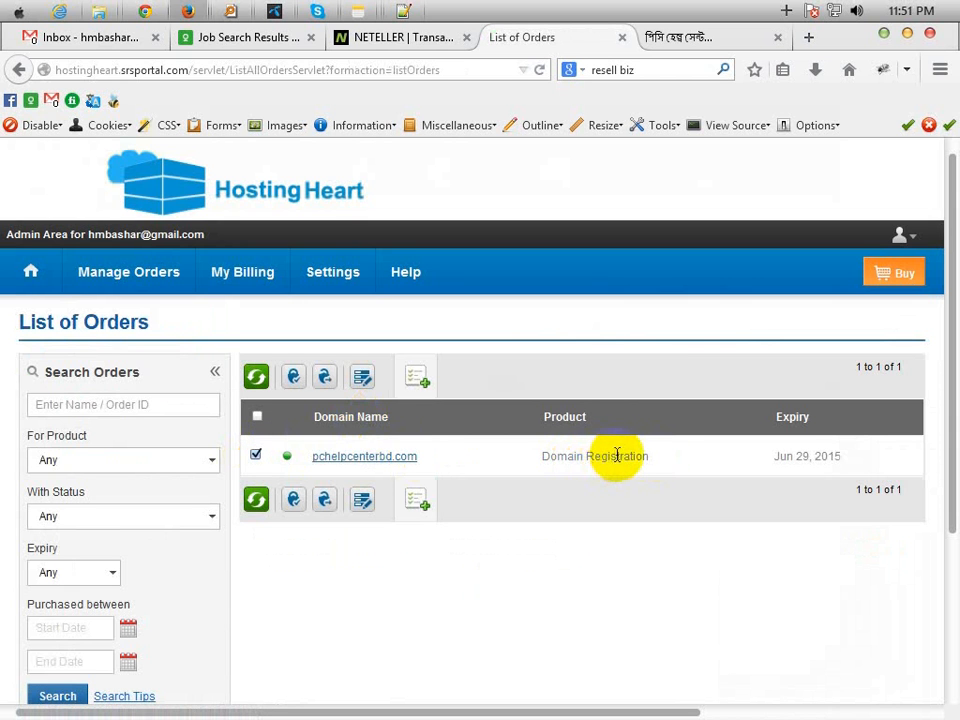
double_click(614, 456)
double_click(784, 456)
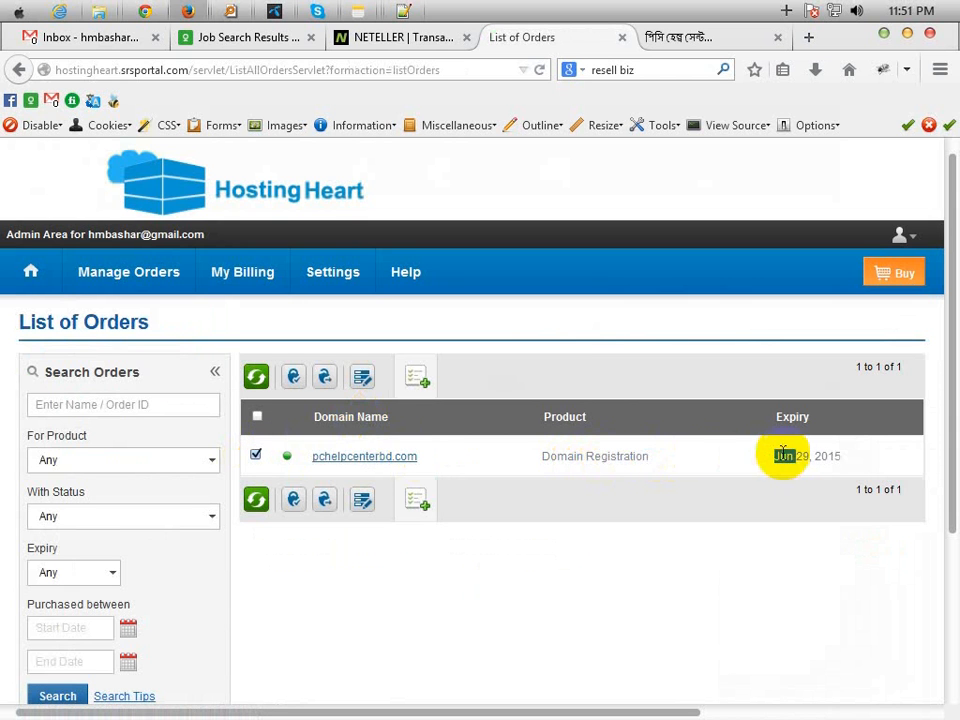
left_click(718, 461)
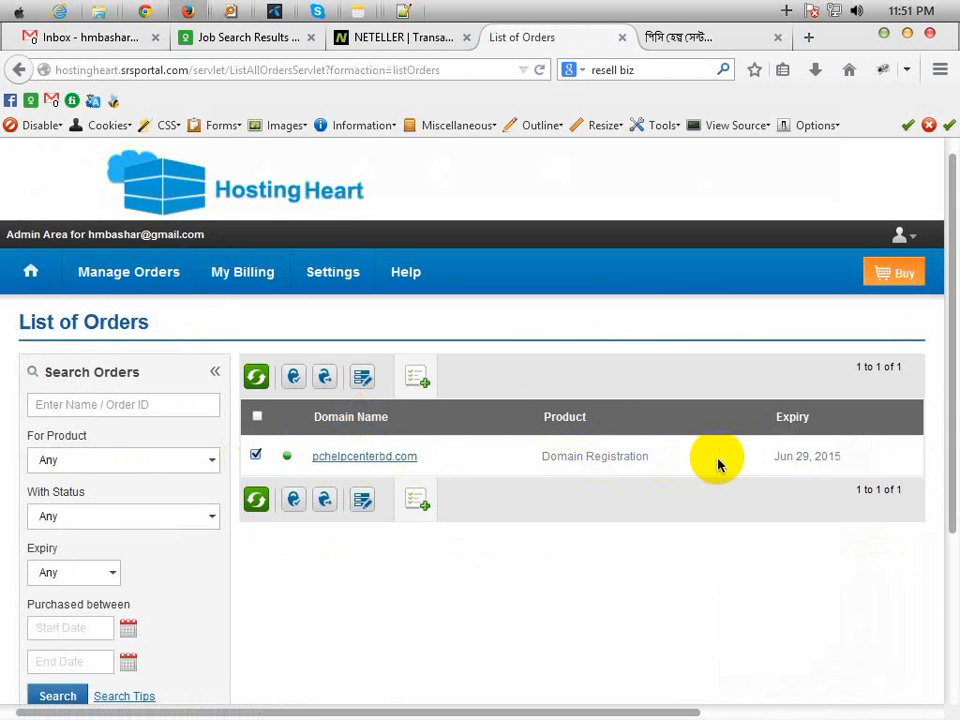
left_click(256, 456)
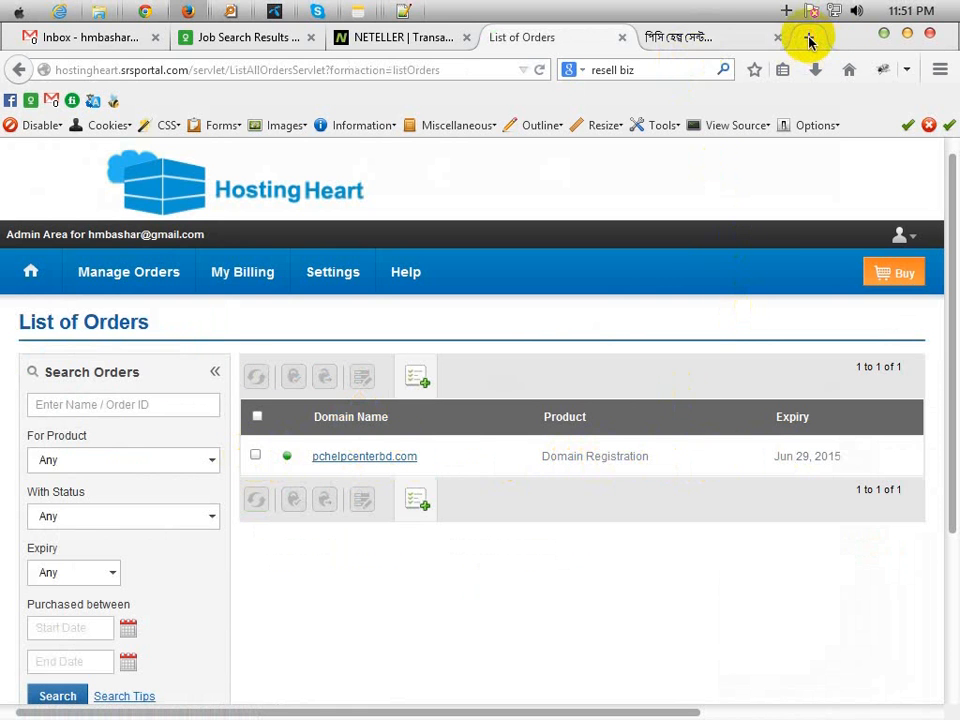
Step: Load GoDaddy in a new tab and go to Domains > Transfer Domains
left_click(808, 38)
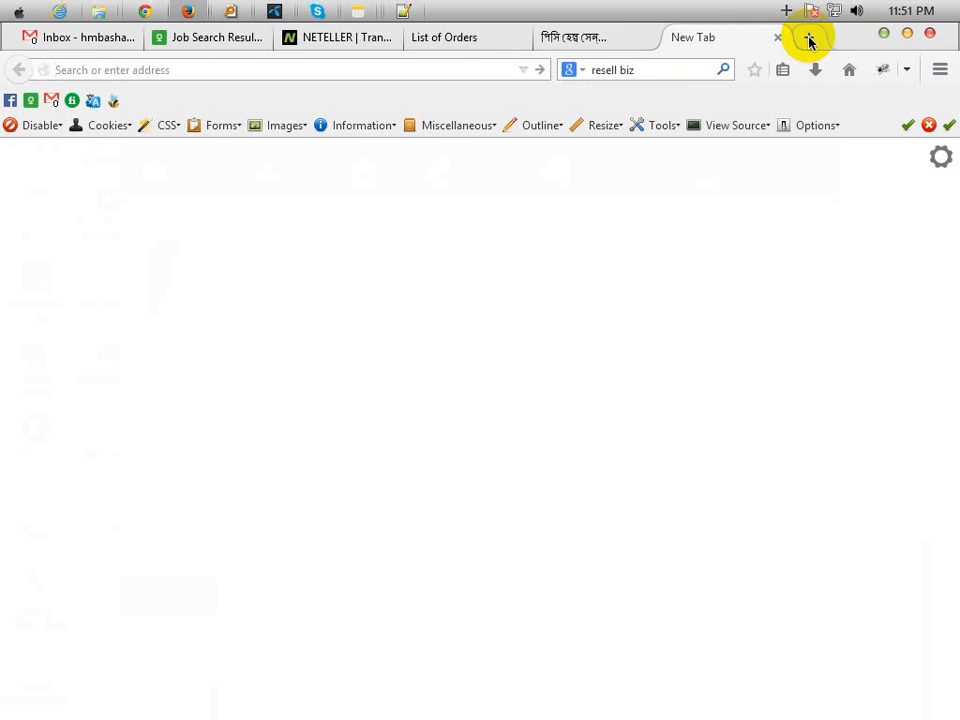
type("godaddy.com/")
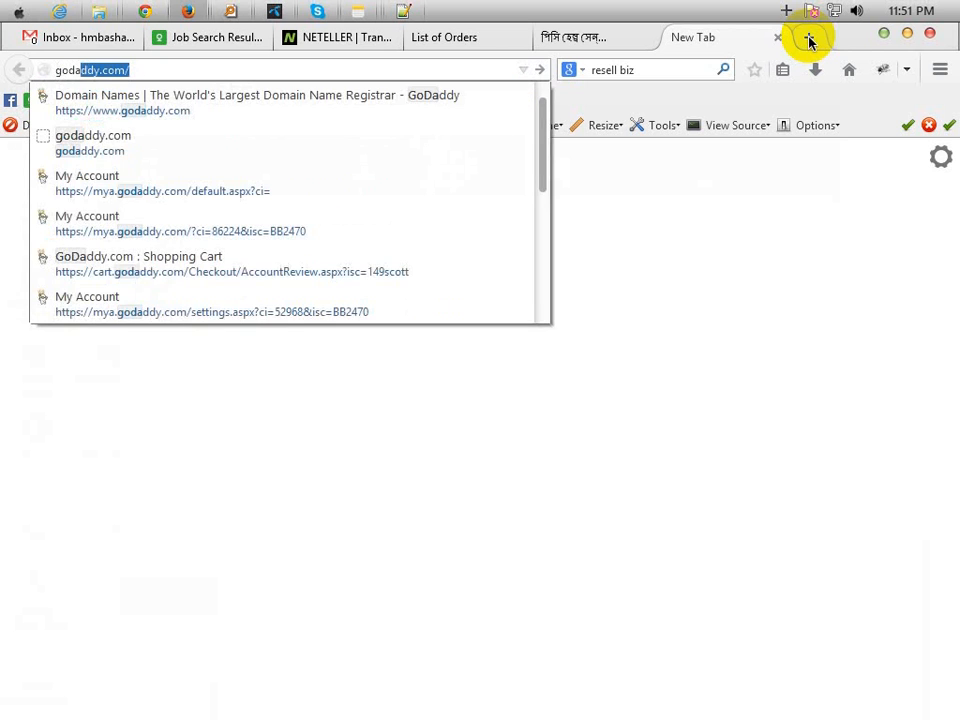
key("Return")
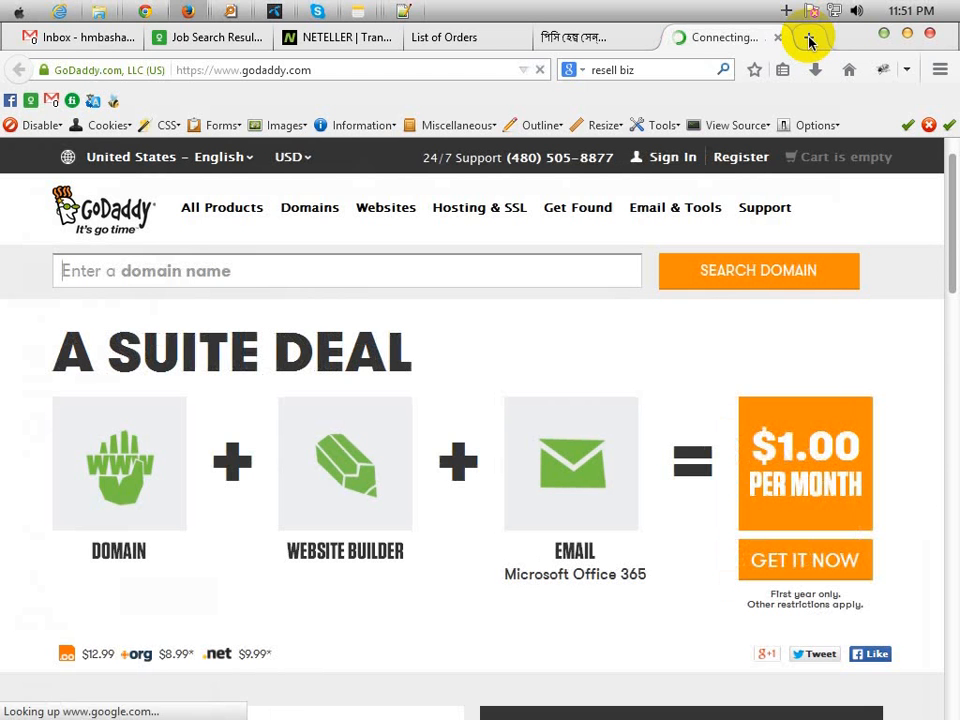
left_click(741, 168)
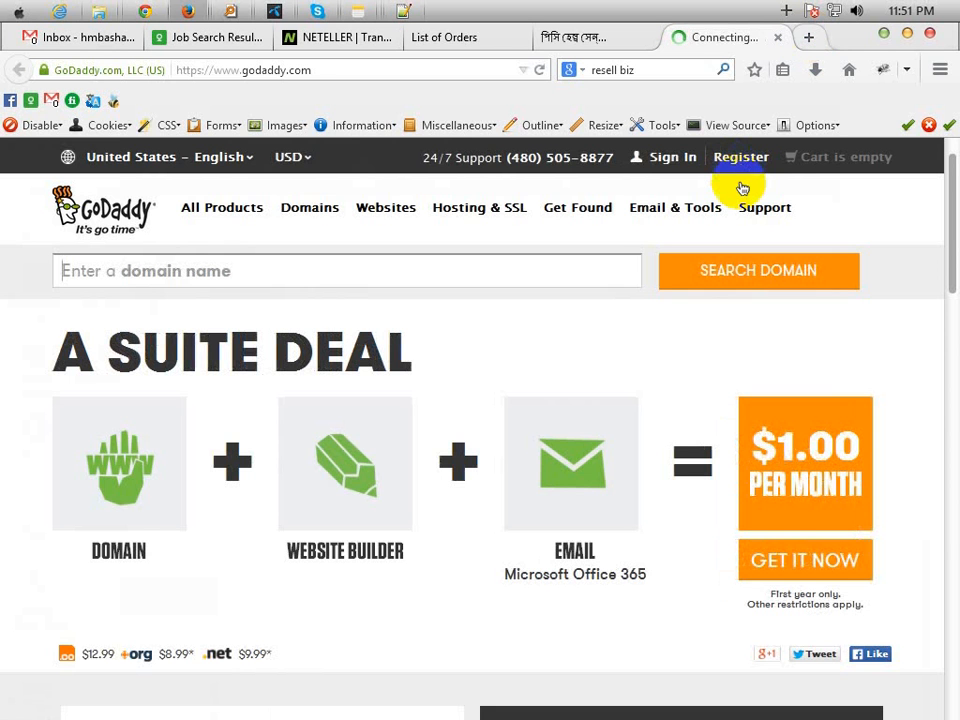
left_click(672, 168)
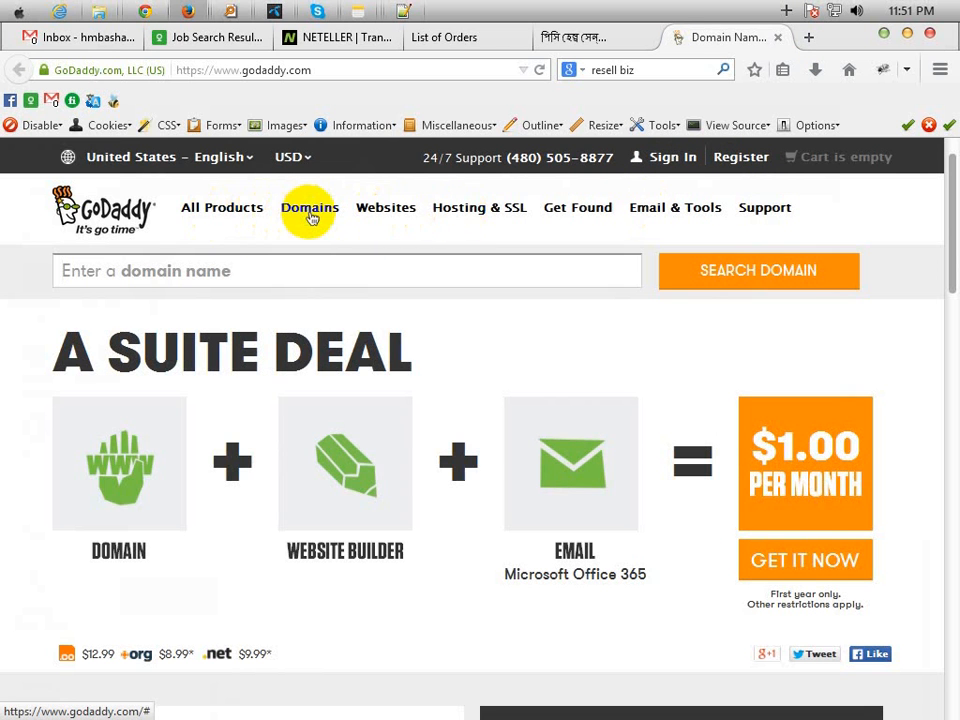
mouse_move(312, 218)
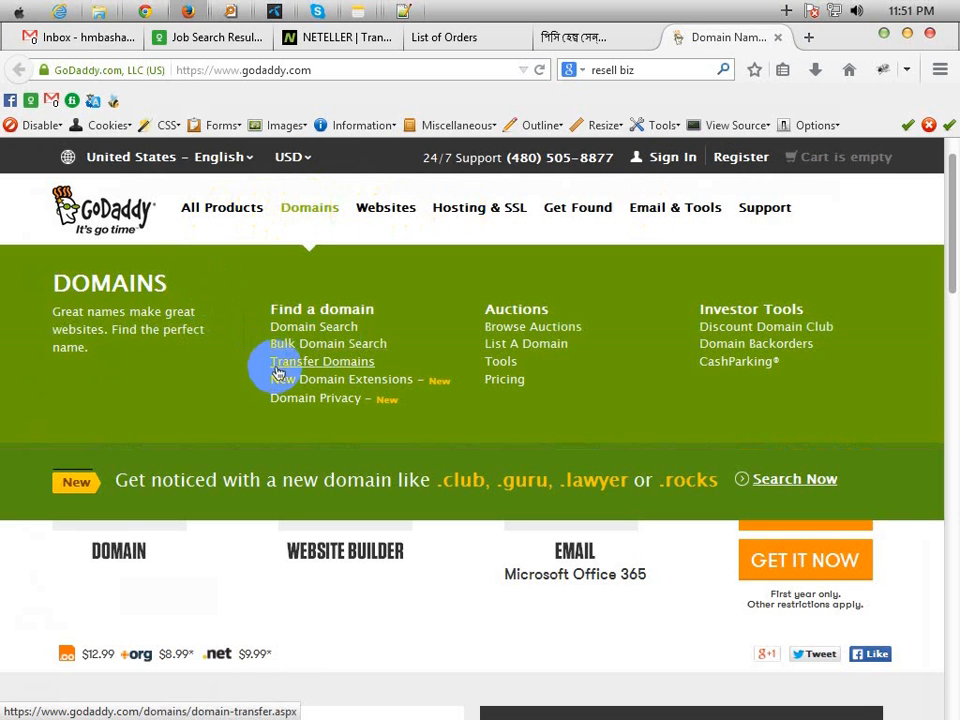
left_click(360, 364)
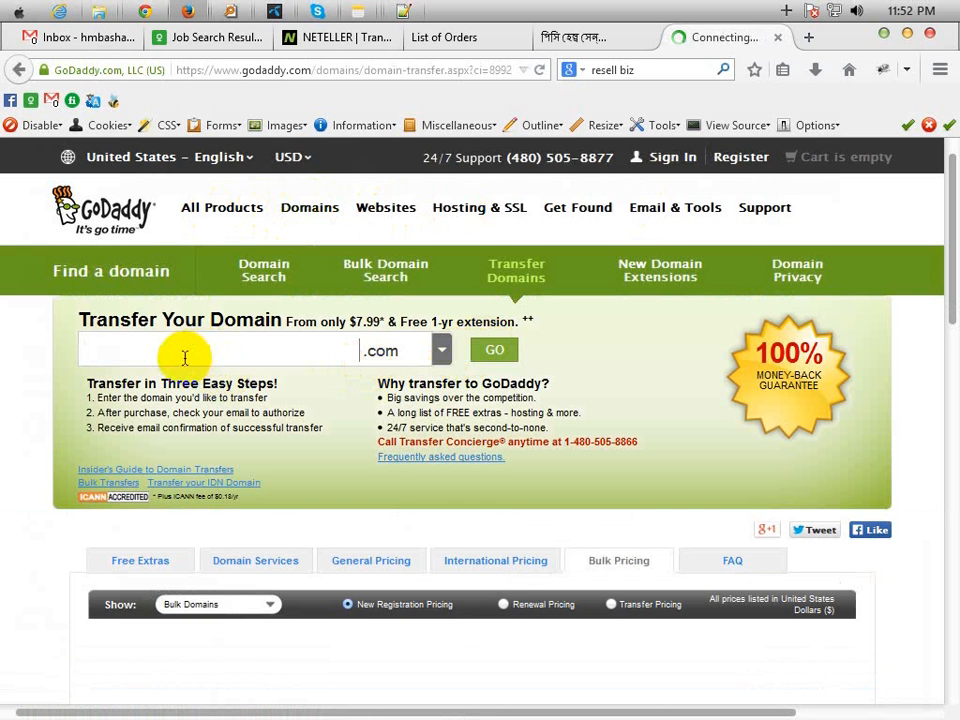
Step: Enter pchelpcenterbd.com with the .com ending and look it up for transfer
left_click(563, 37)
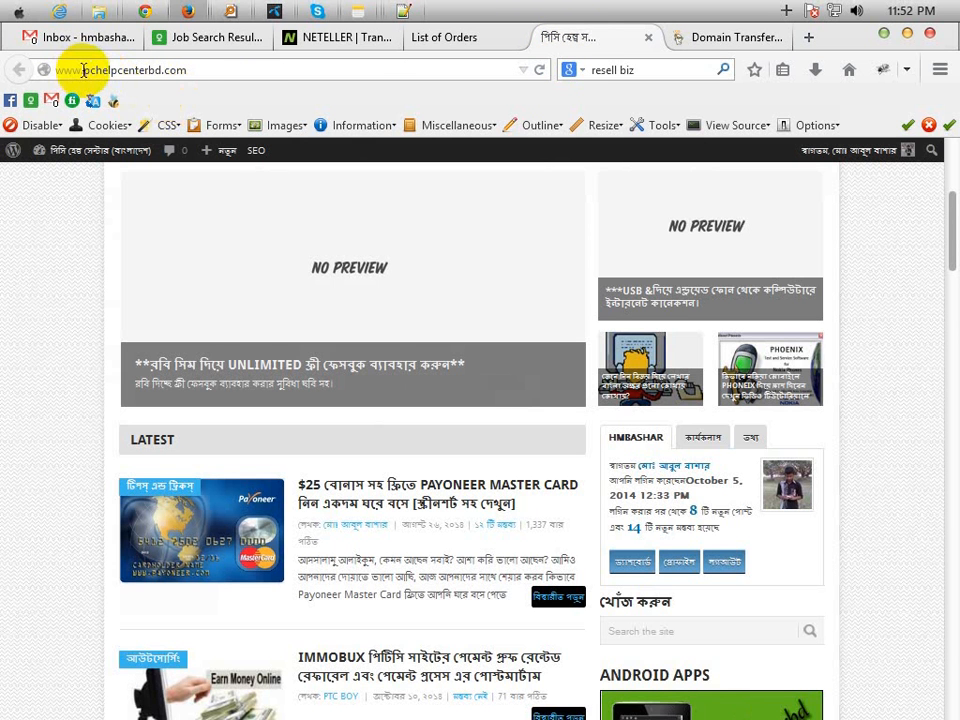
left_click_drag(83, 70, 203, 70)
key("ctrl+c")
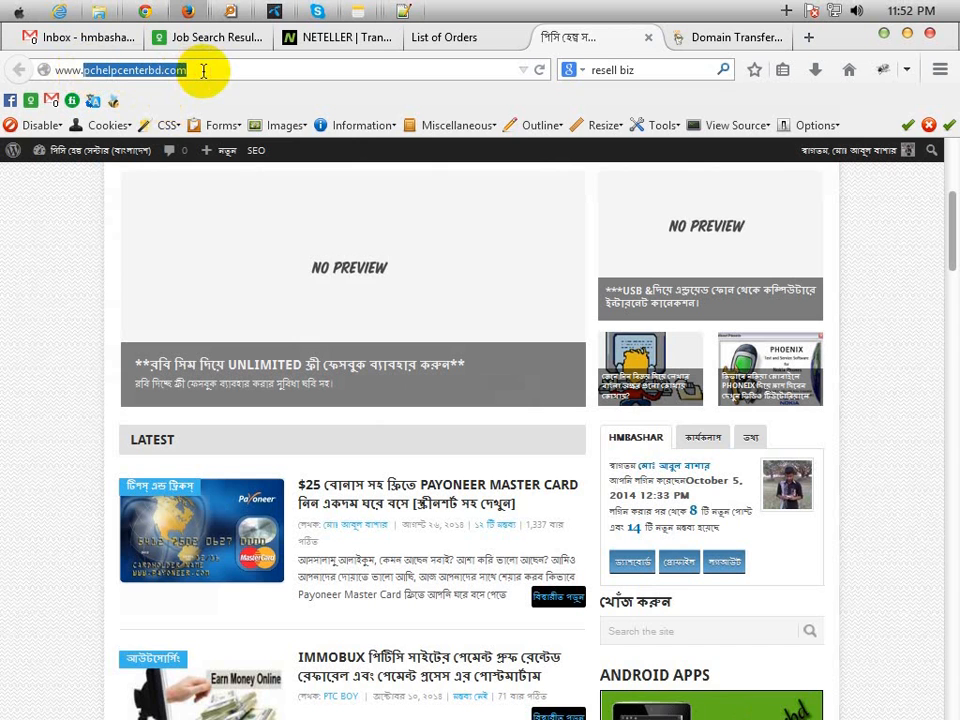
left_click(710, 37)
left_click(255, 363)
key("ctrl+v")
left_click_drag(201, 351, 246, 351)
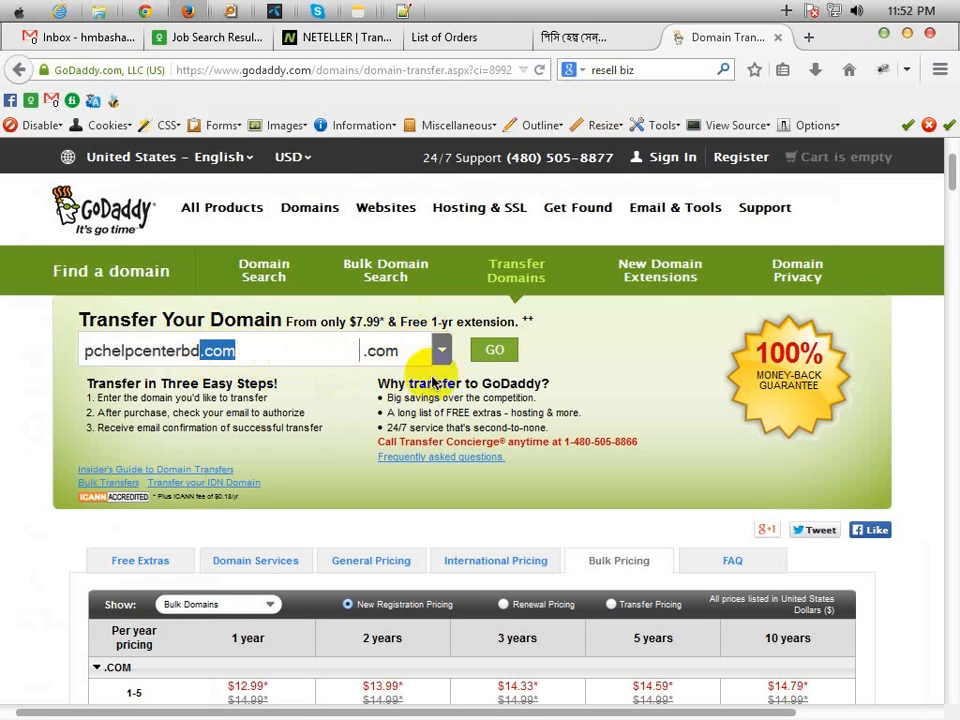
key("BackSpace")
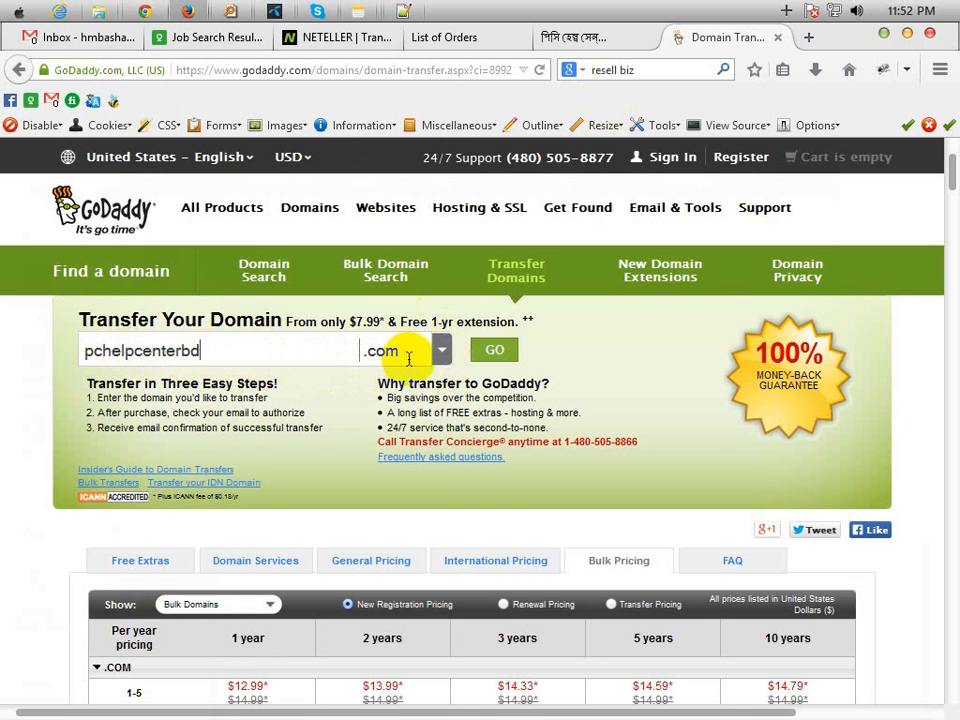
left_click(442, 352)
left_click(442, 354)
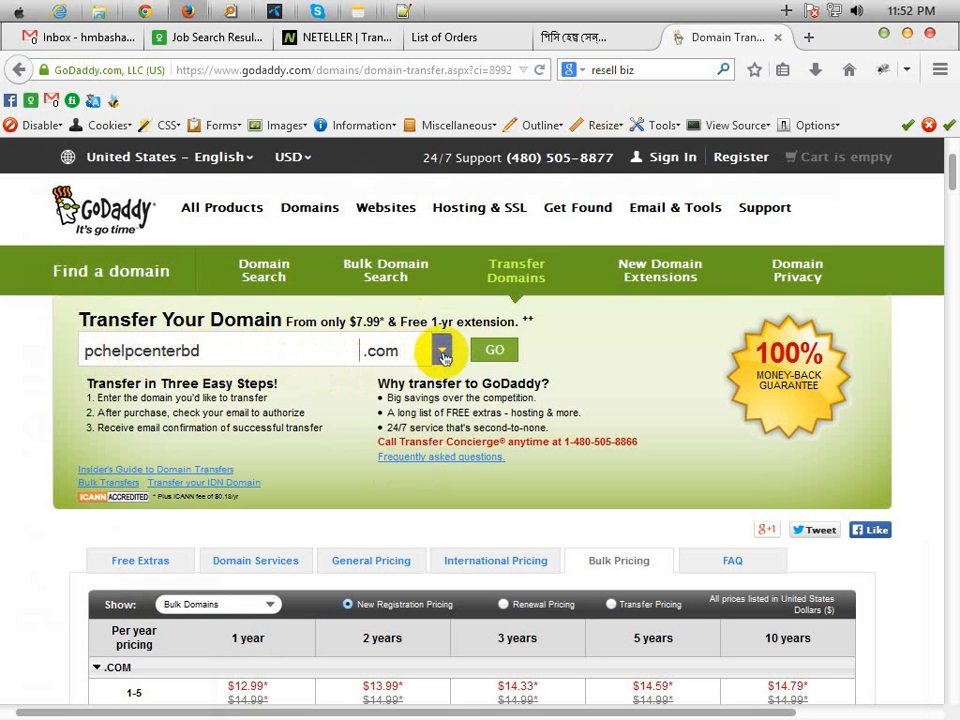
left_click(495, 355)
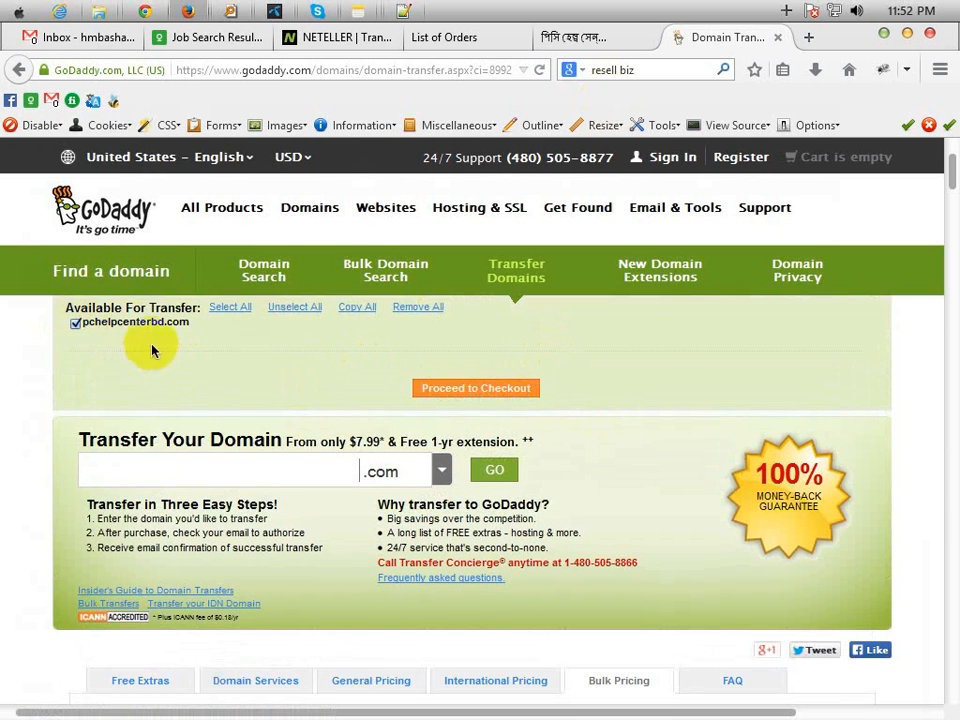
Step: Proceed to checkout and continue without Web Hosting, Website Builder or Business Email
left_click(507, 390)
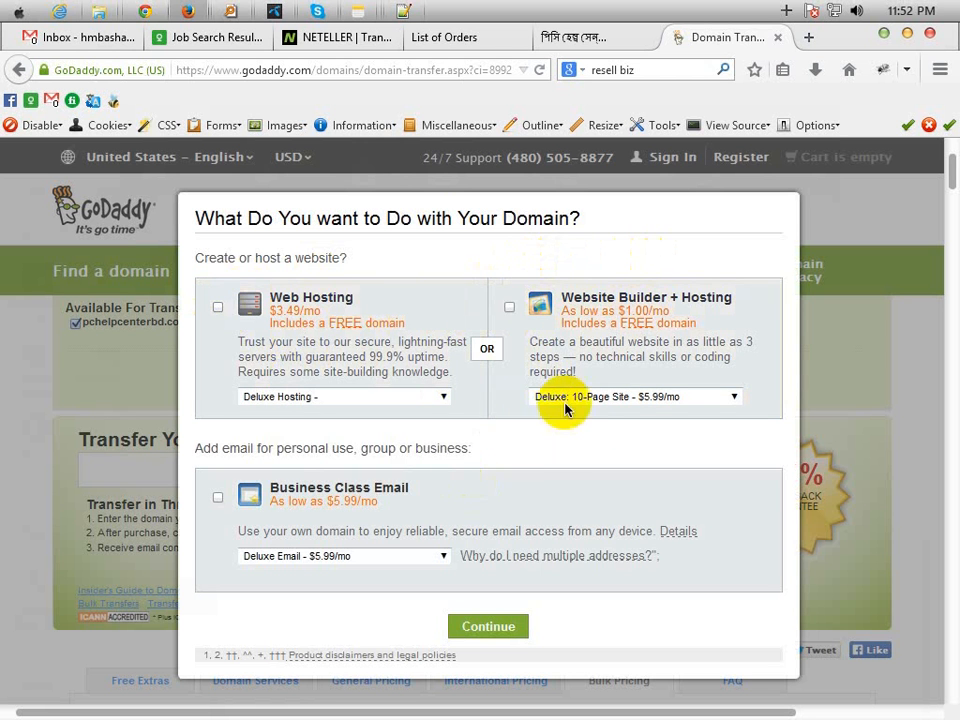
mouse_move(615, 318)
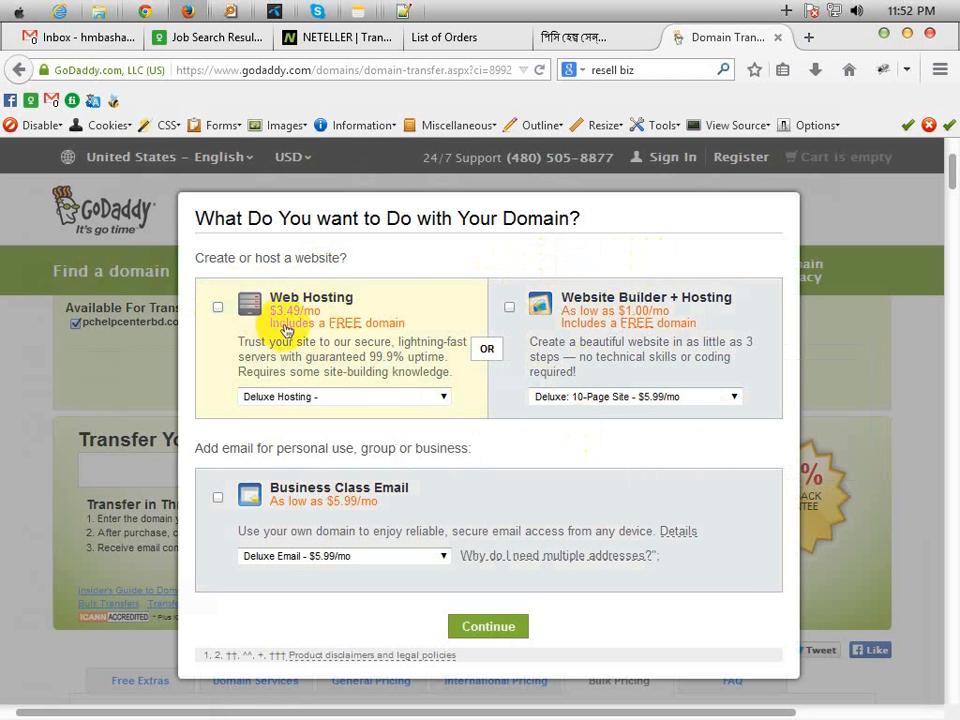
mouse_move(350, 323)
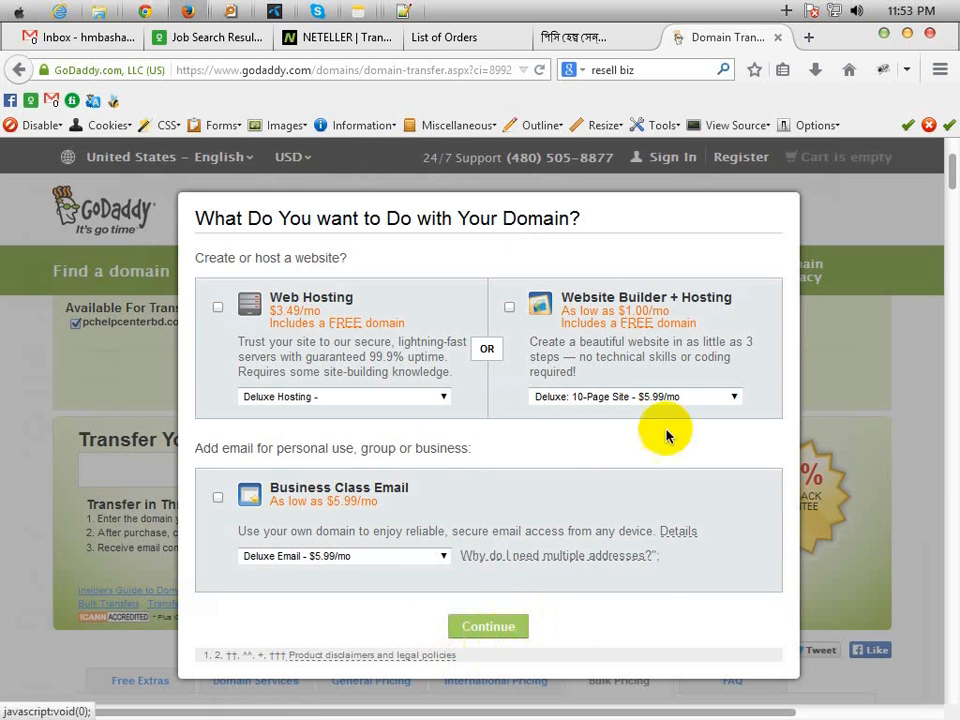
left_click(495, 627)
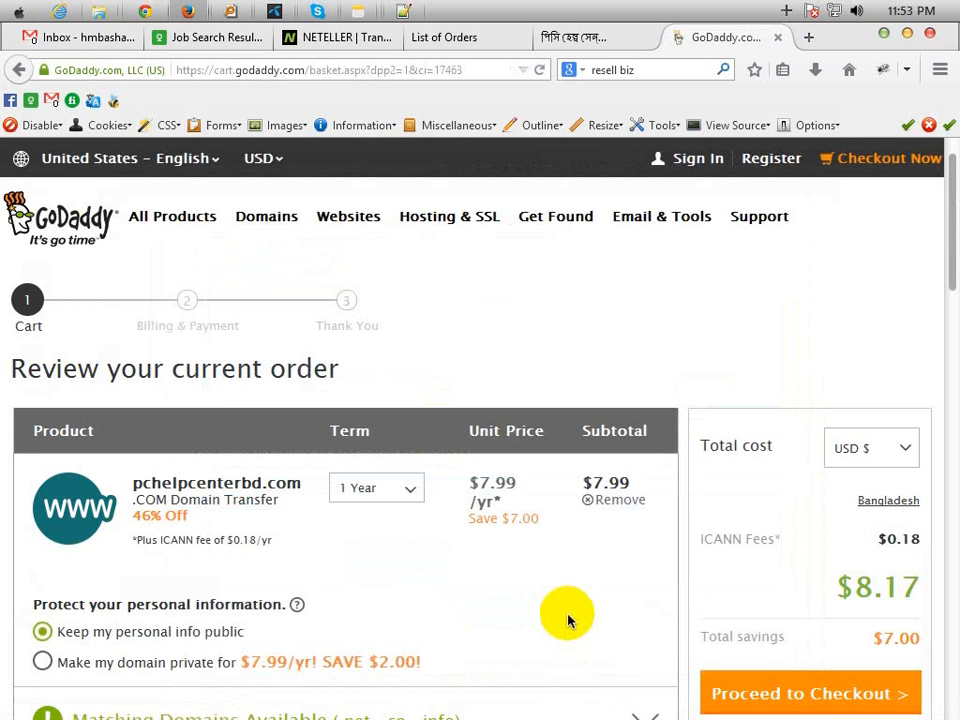
Step: Scroll the order review down to the $8.17 total and Proceed to Checkout section
scroll(570, 617, "down", 2)
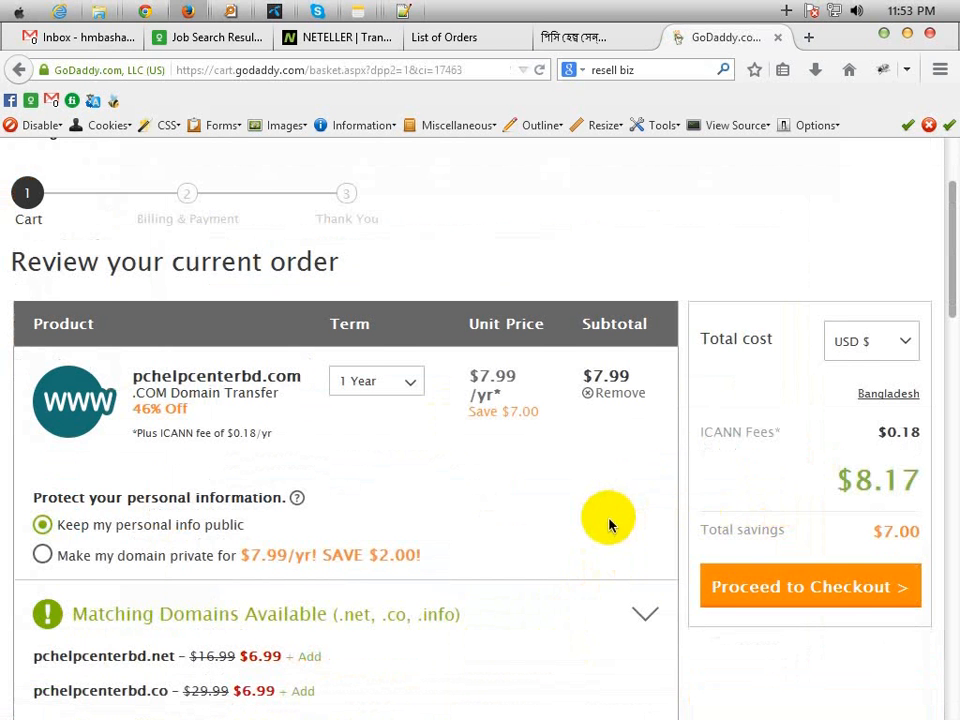
scroll(609, 524, "down", 2)
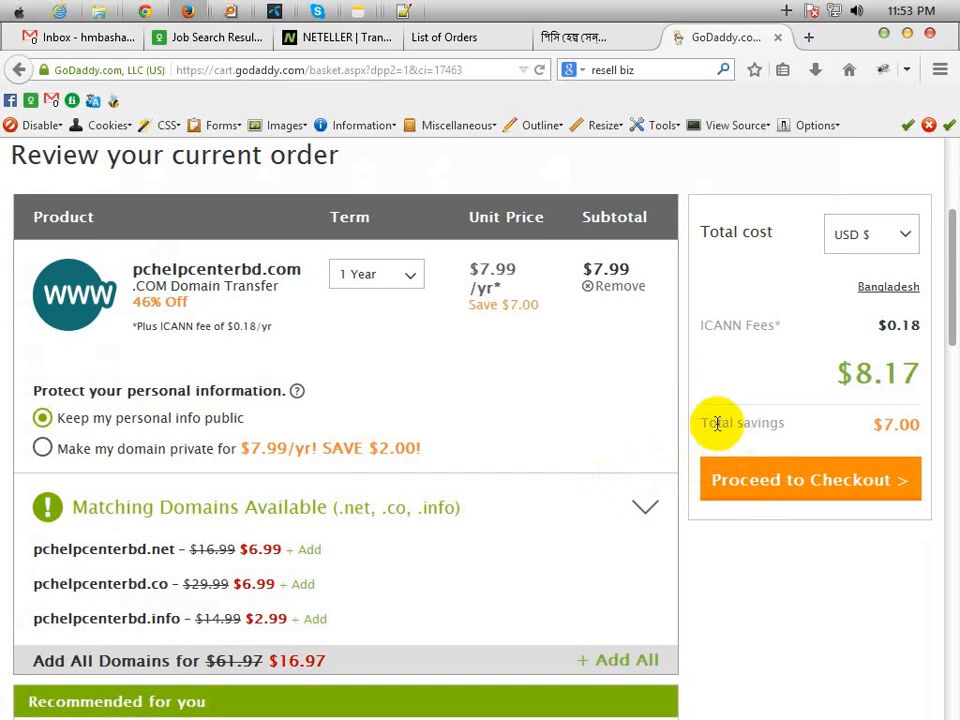
left_click_drag(834, 377, 900, 370)
left_click(903, 378)
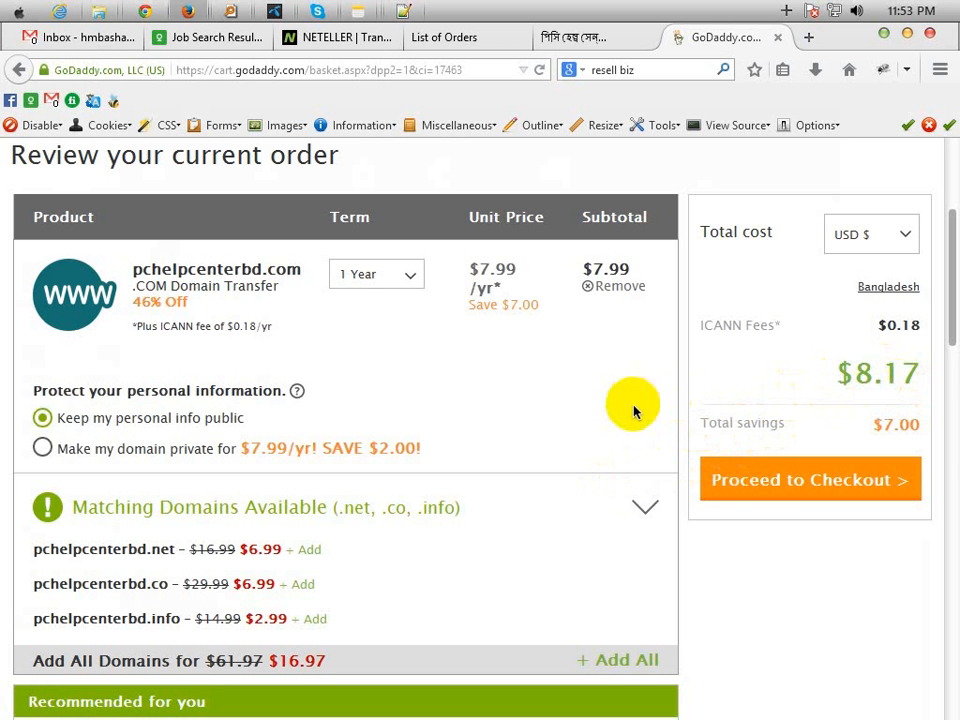
scroll(632, 418, "down", 6)
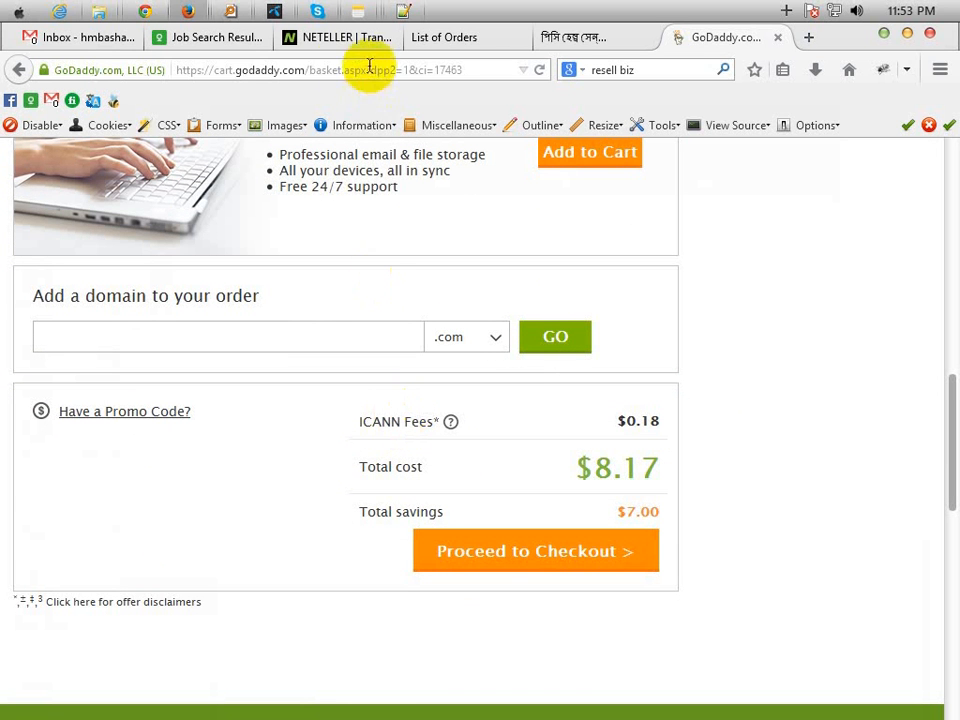
Step: Search for godaddy and open godaddy.txt in Notepad
left_click(231, 11)
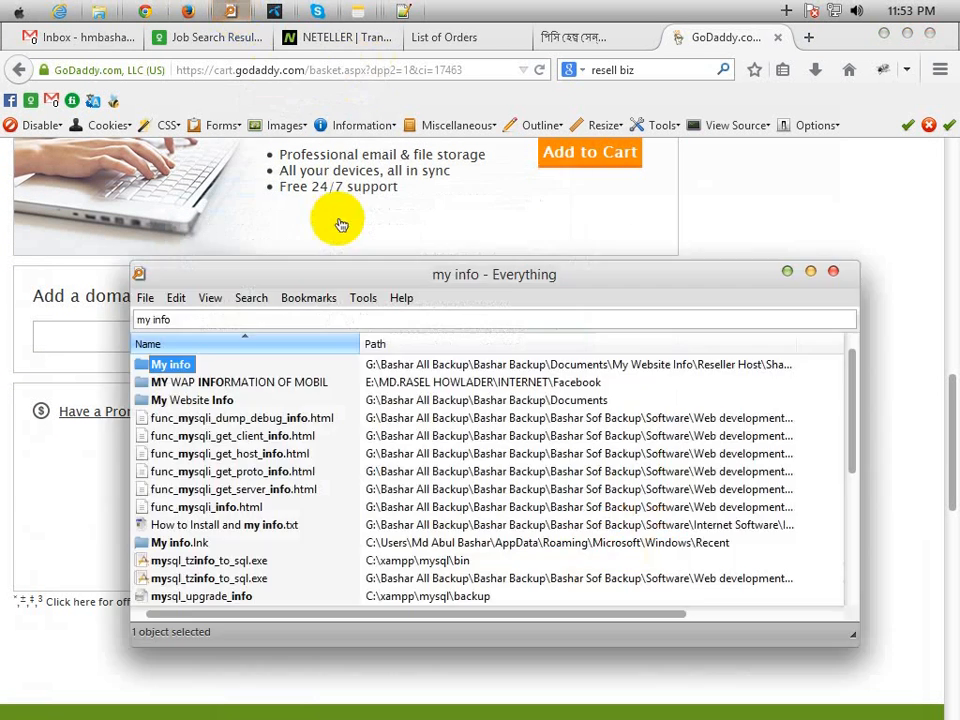
left_click(274, 319)
key("Delete")
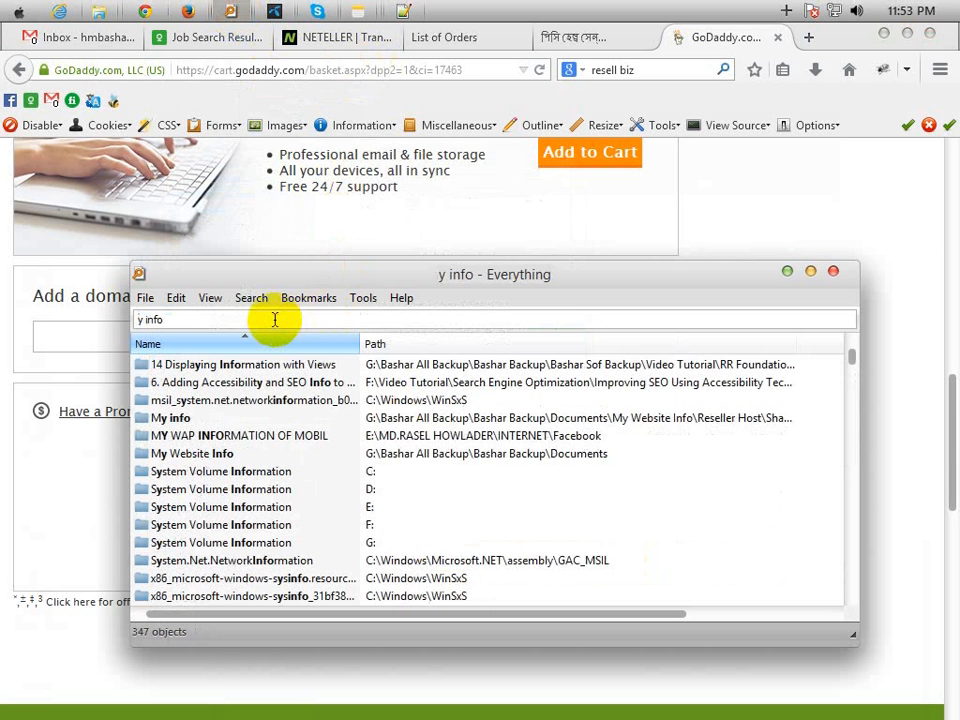
key("Delete")
key("Delete")
key("Delete")
key("Delete")
key("Delete")
key("Delete")
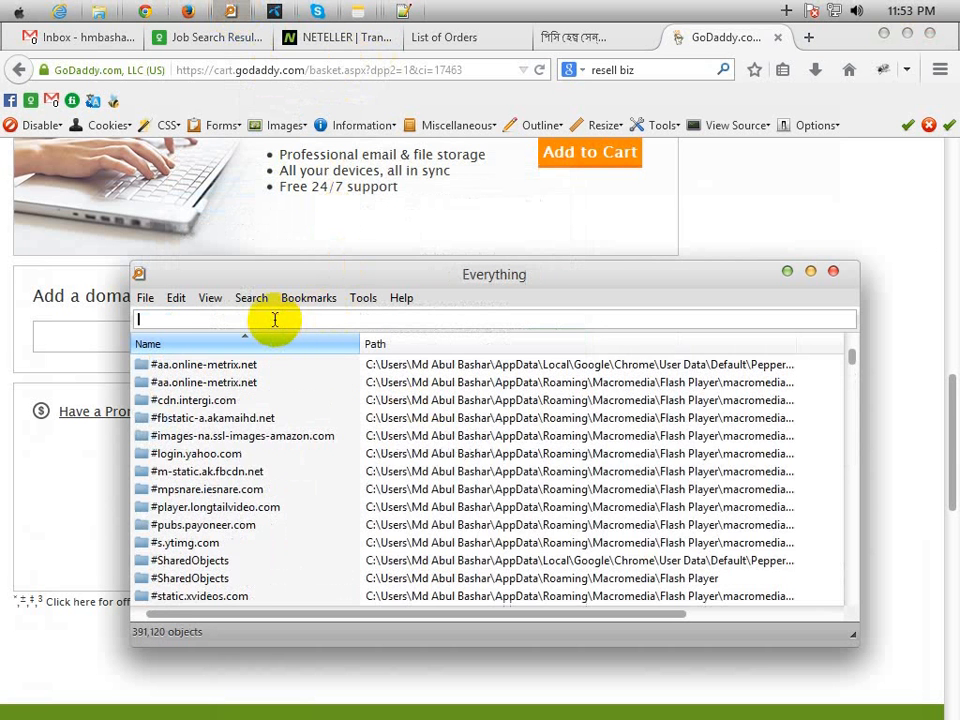
type("godaddy")
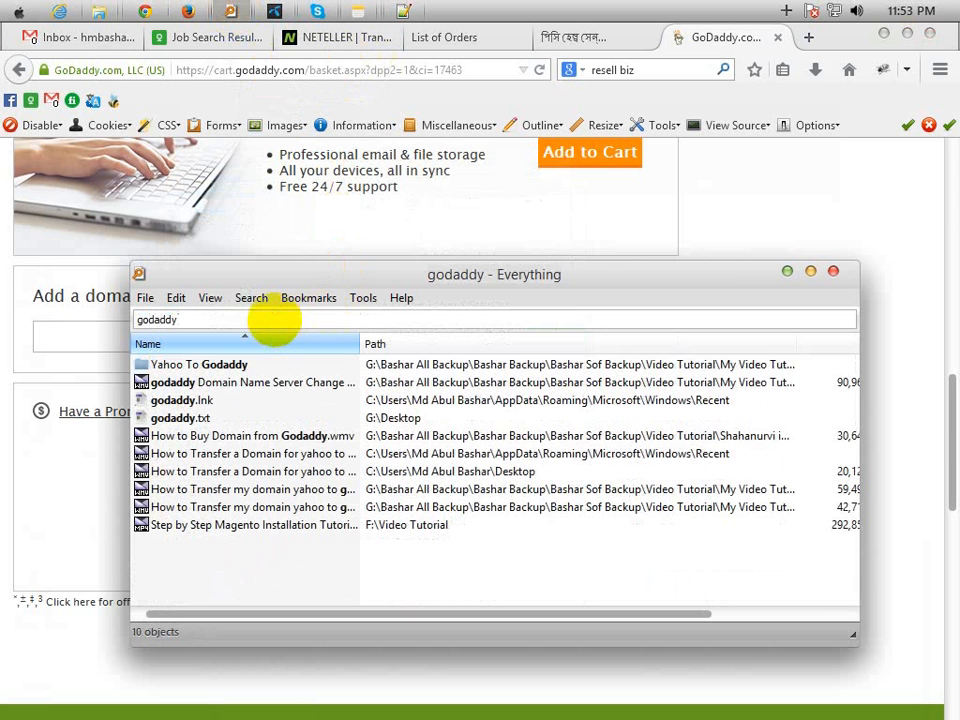
double_click(158, 418)
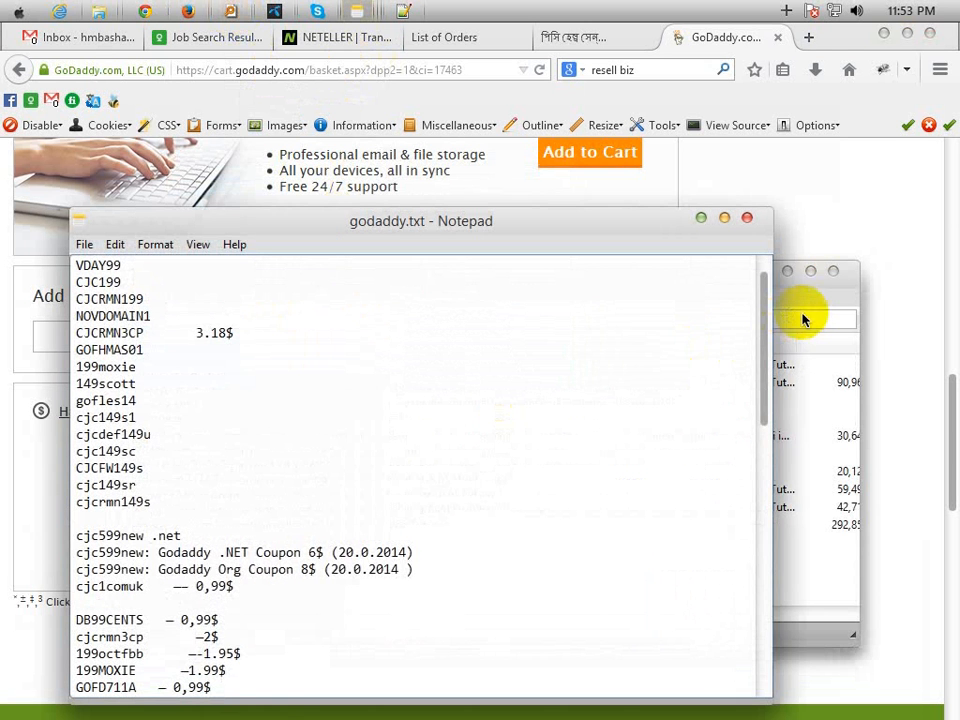
left_click(789, 273)
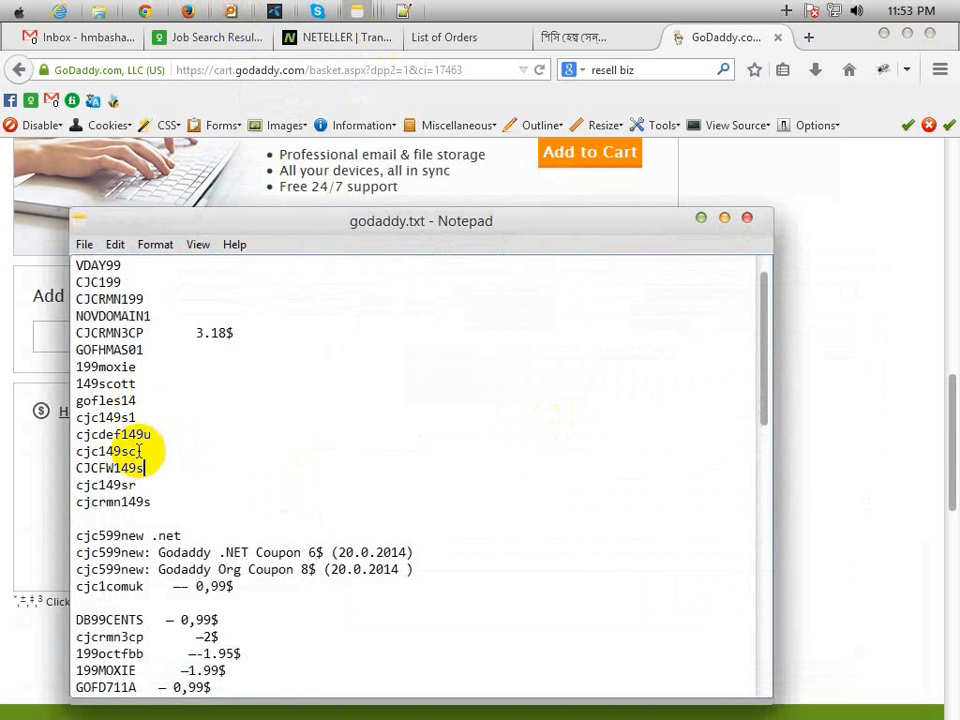
Step: Select the 149scott coupon code and open the cart's promo-code entry
left_click_drag(141, 383, 78, 383)
key("ctrl+c")
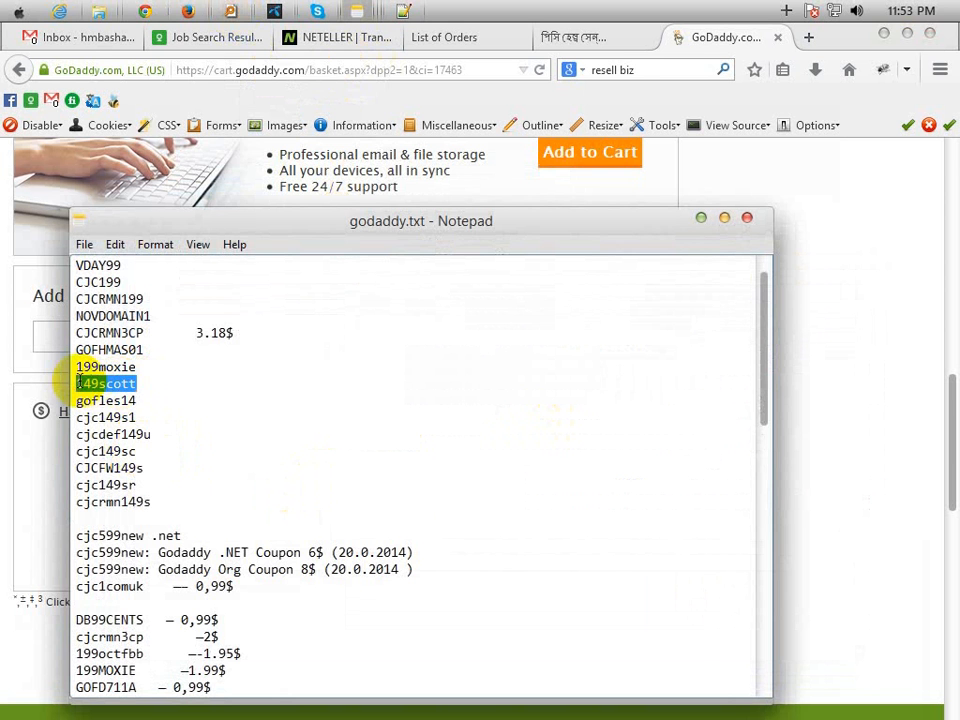
left_click(11, 439)
left_click(128, 413)
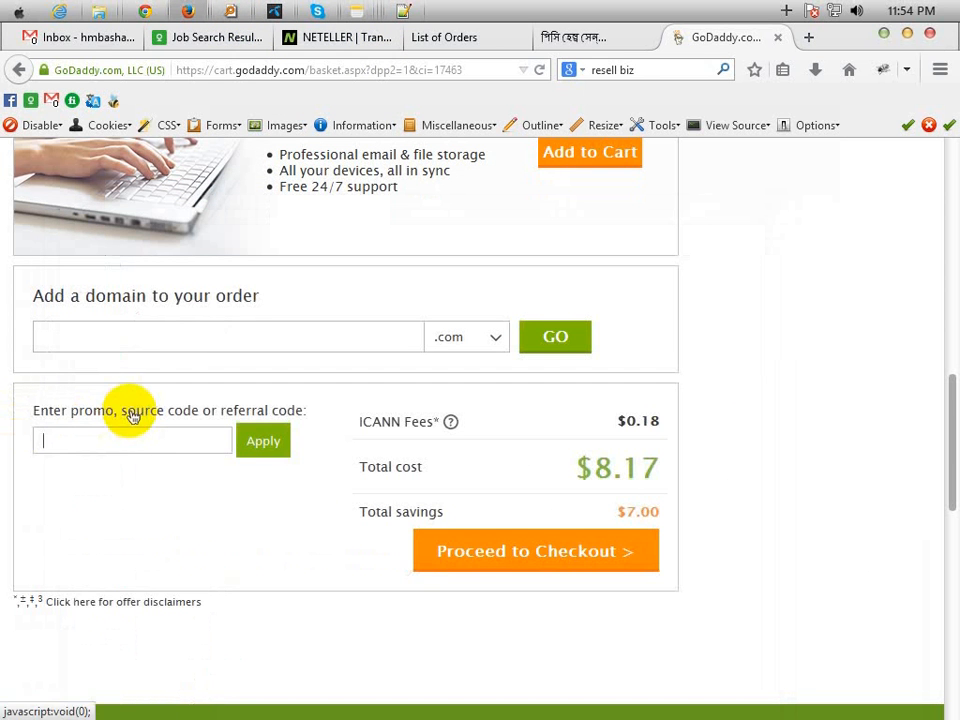
Step: Paste 149scott into the promo field, apply it, and check the $8.17 total
left_click(129, 437)
key("ctrl+v")
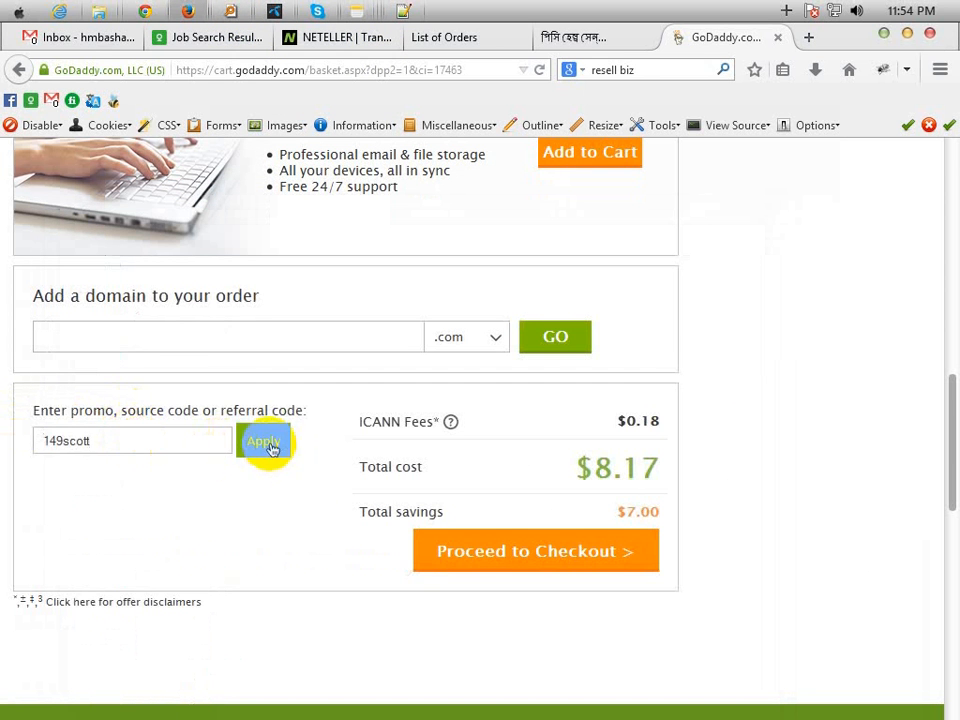
left_click(285, 453)
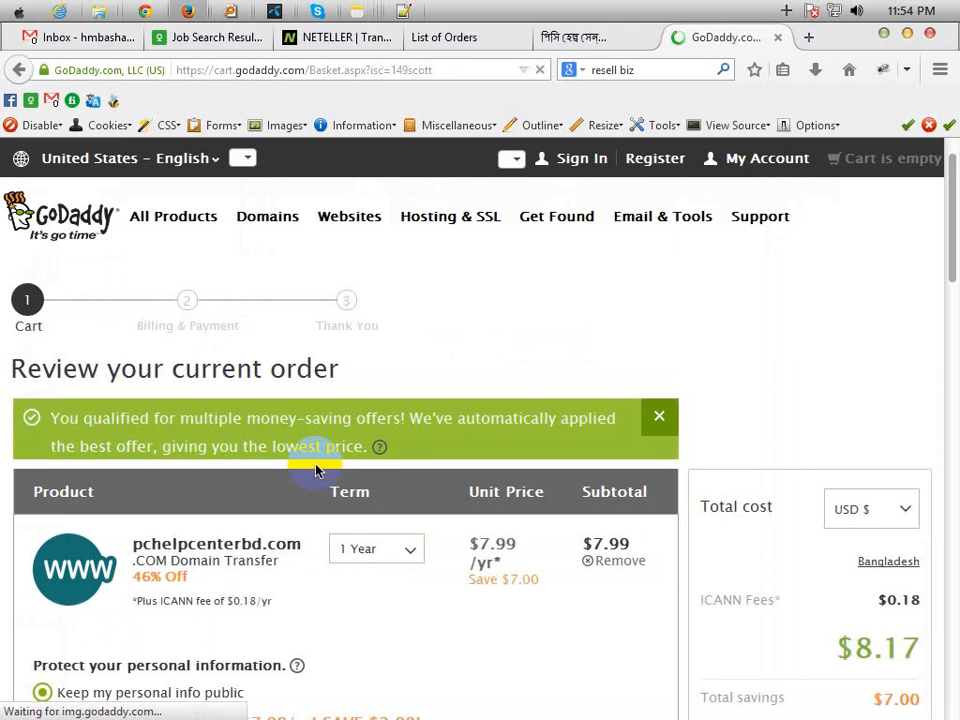
scroll(512, 616, "down", 2)
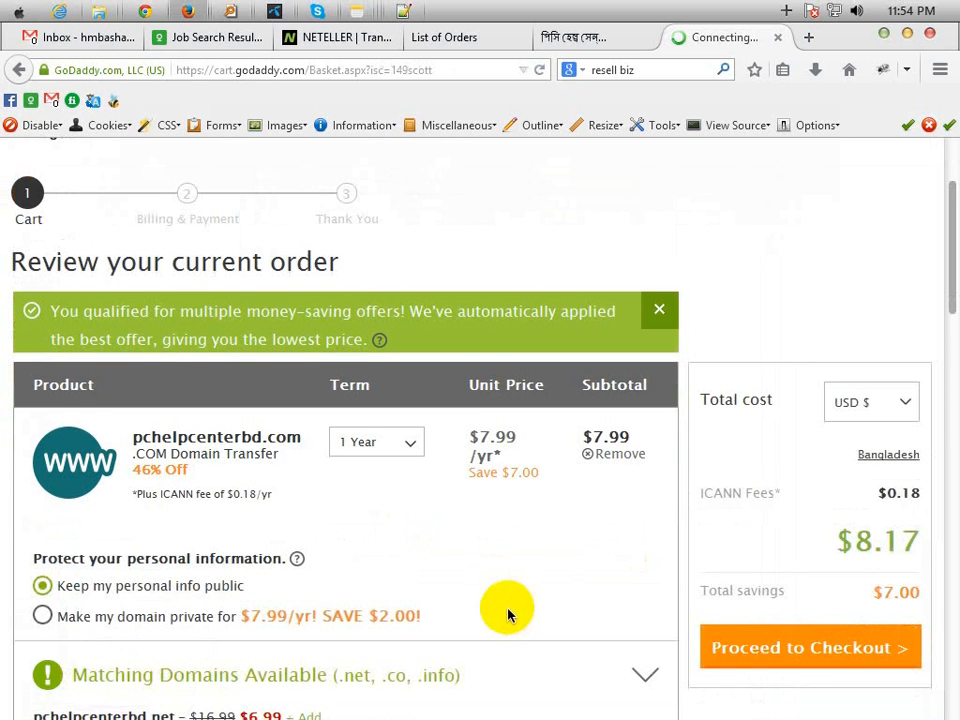
scroll(508, 611, "down", 10)
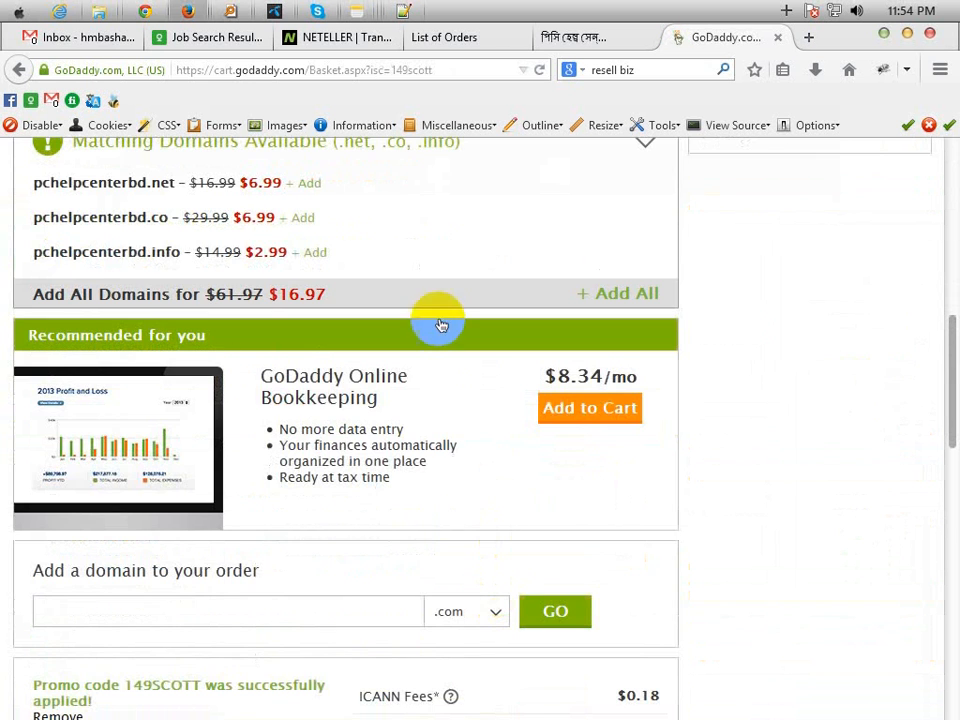
mouse_move(357, 11)
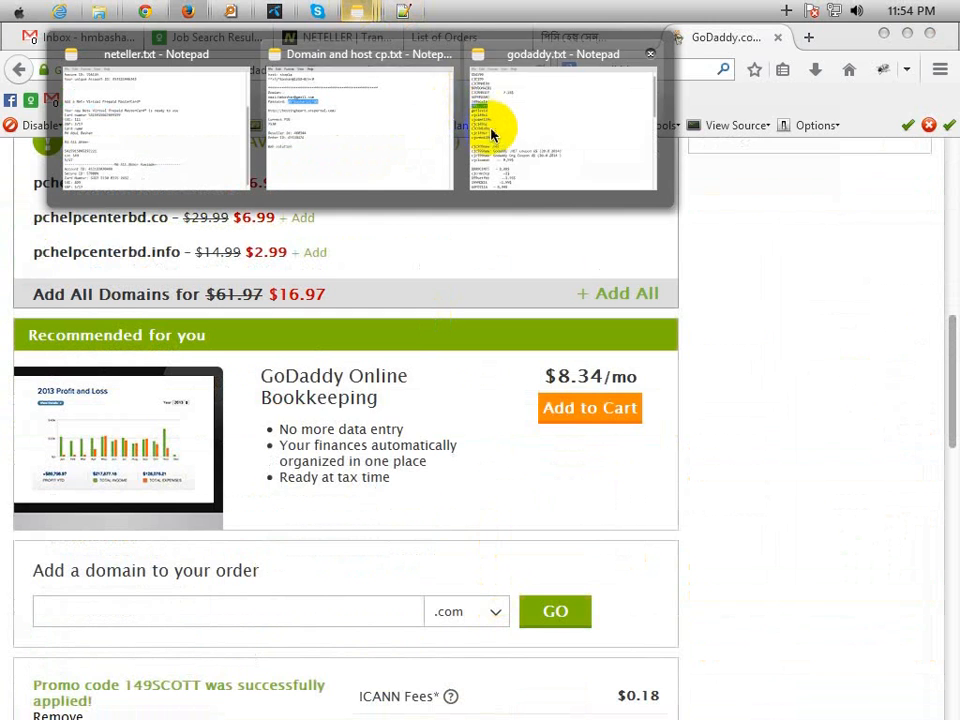
mouse_move(495, 143)
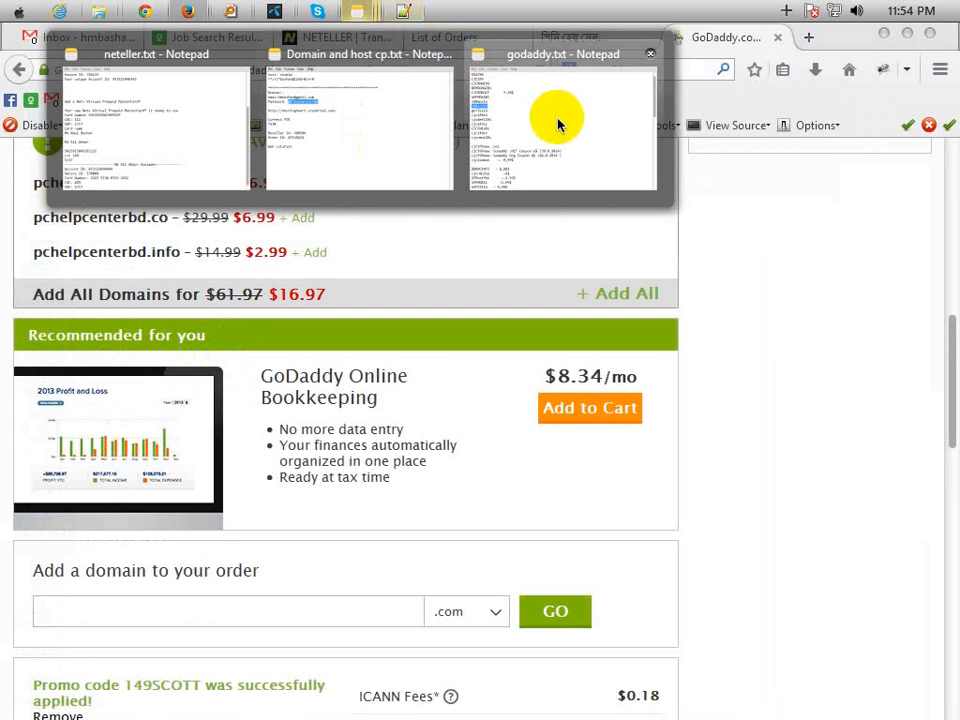
Step: Copy the CJCRMN199 coupon code from godaddy.txt and return to the cart
left_click(559, 122)
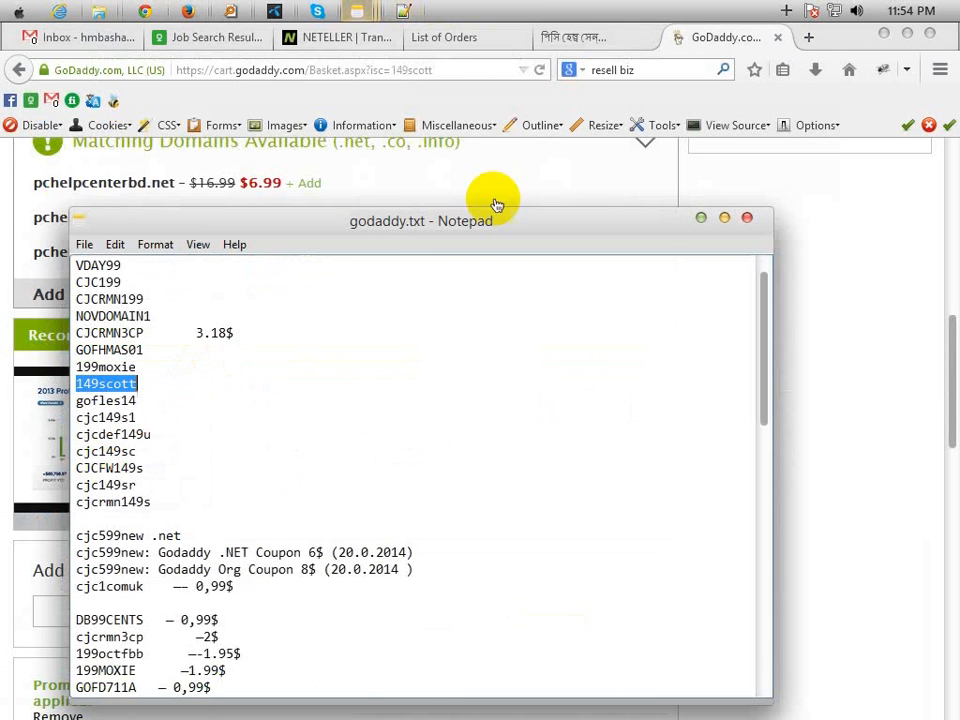
left_click(152, 300)
double_click(79, 299)
key("ctrl+c")
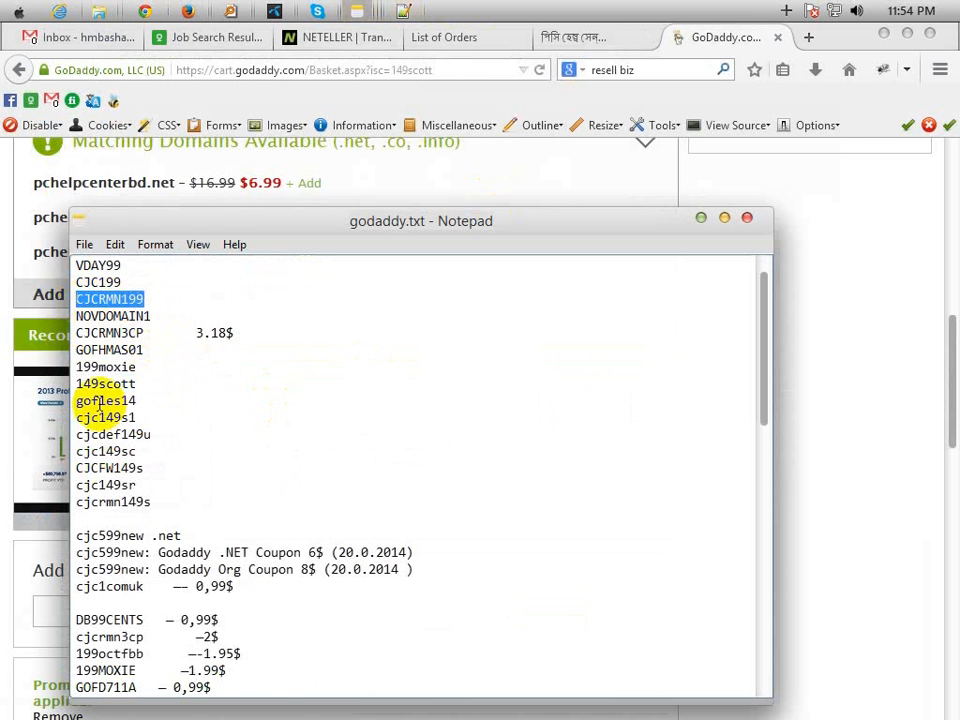
left_click(44, 612)
scroll(567, 539, "down", 4)
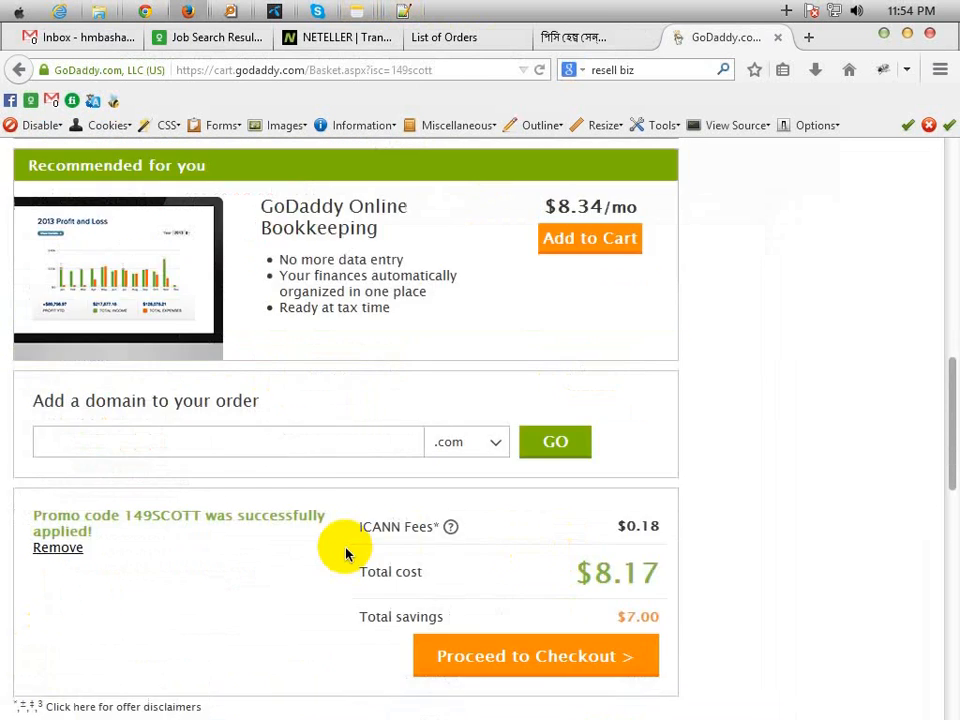
left_click(50, 398)
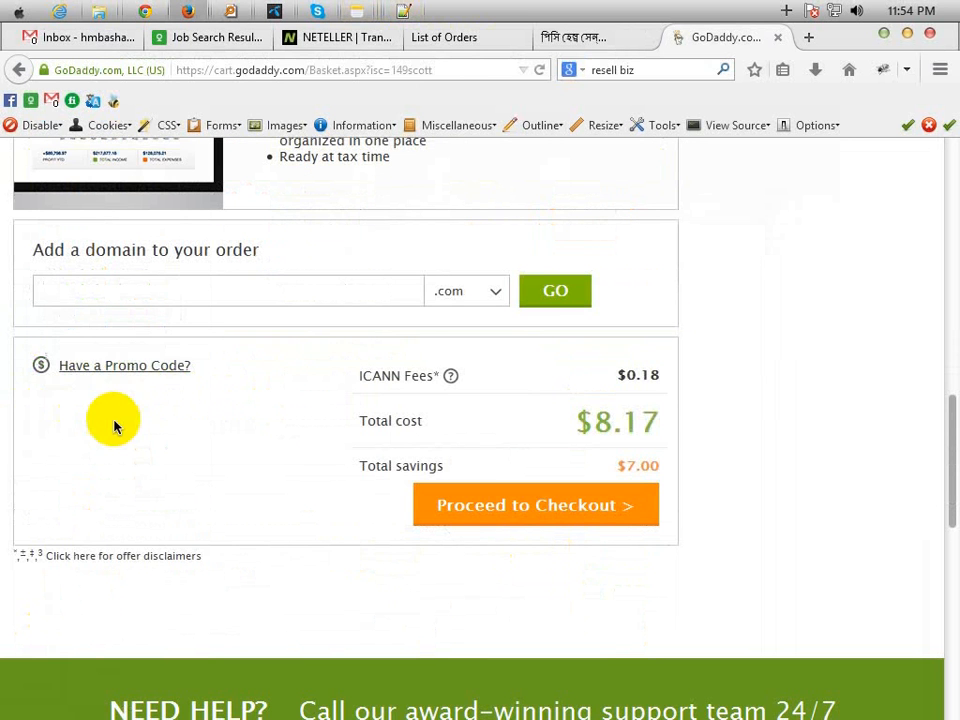
left_click(140, 366)
key("ctrl+v")
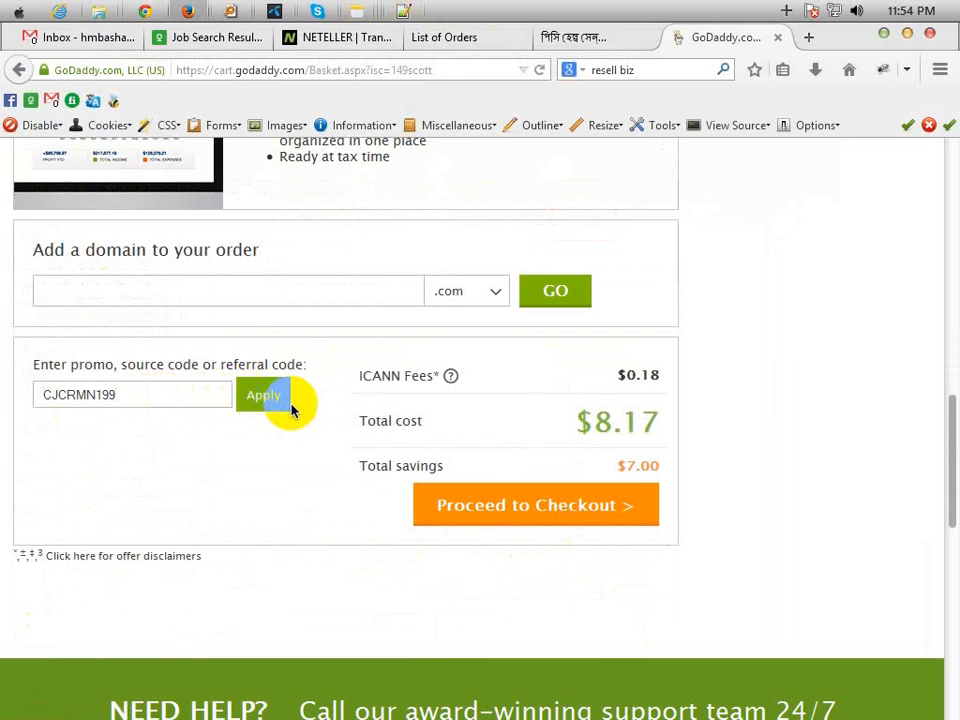
left_click(245, 395)
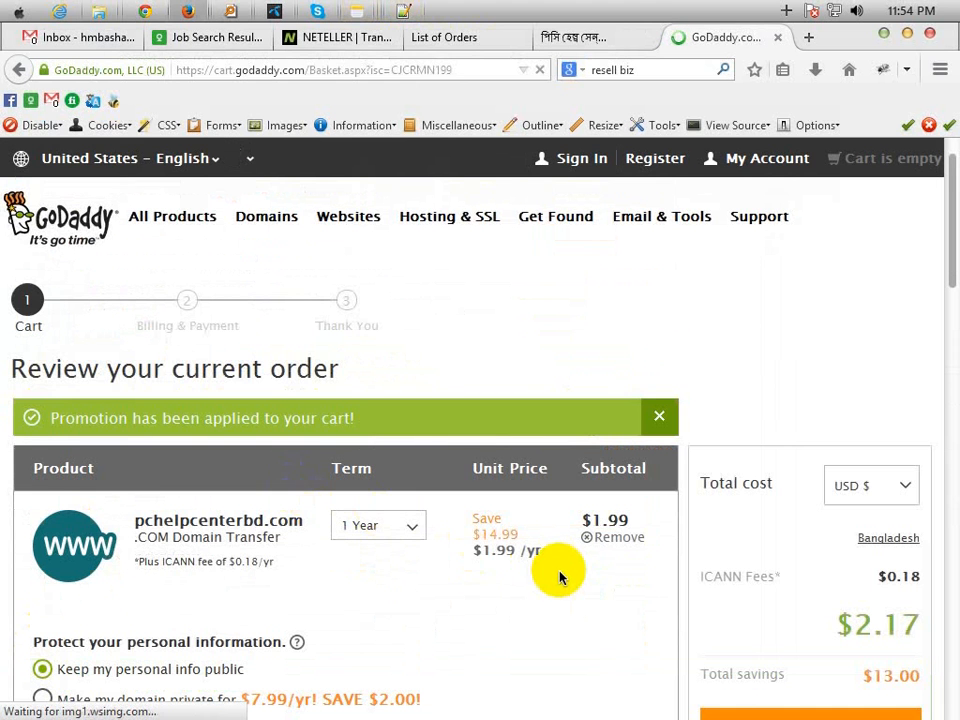
scroll(560, 580, "down", 2)
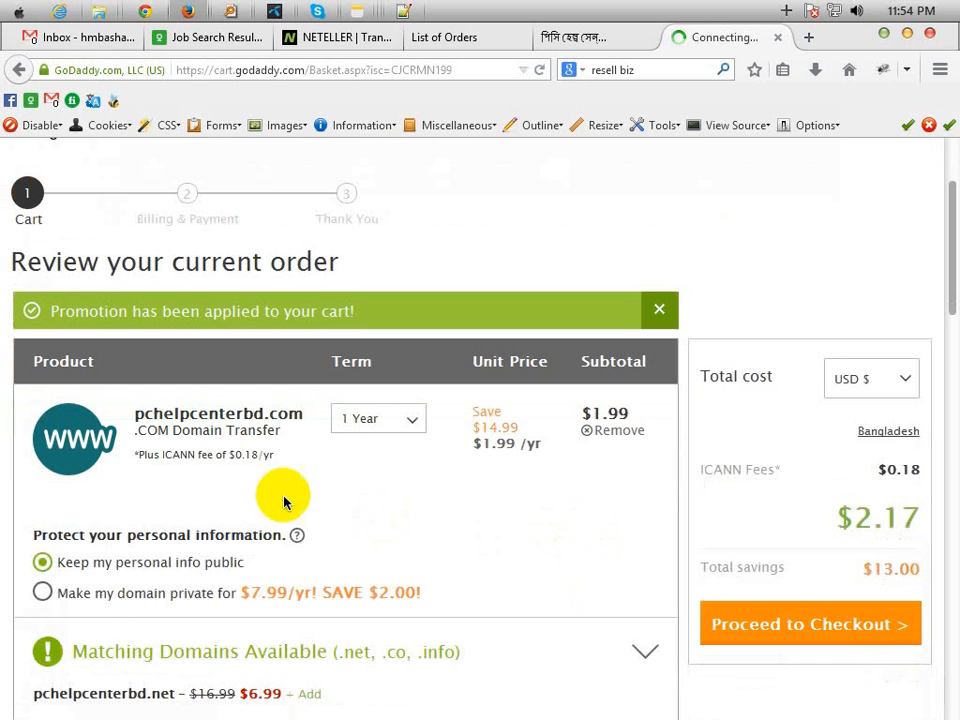
scroll(471, 503, "down", 3)
scroll(475, 541, "down", 8)
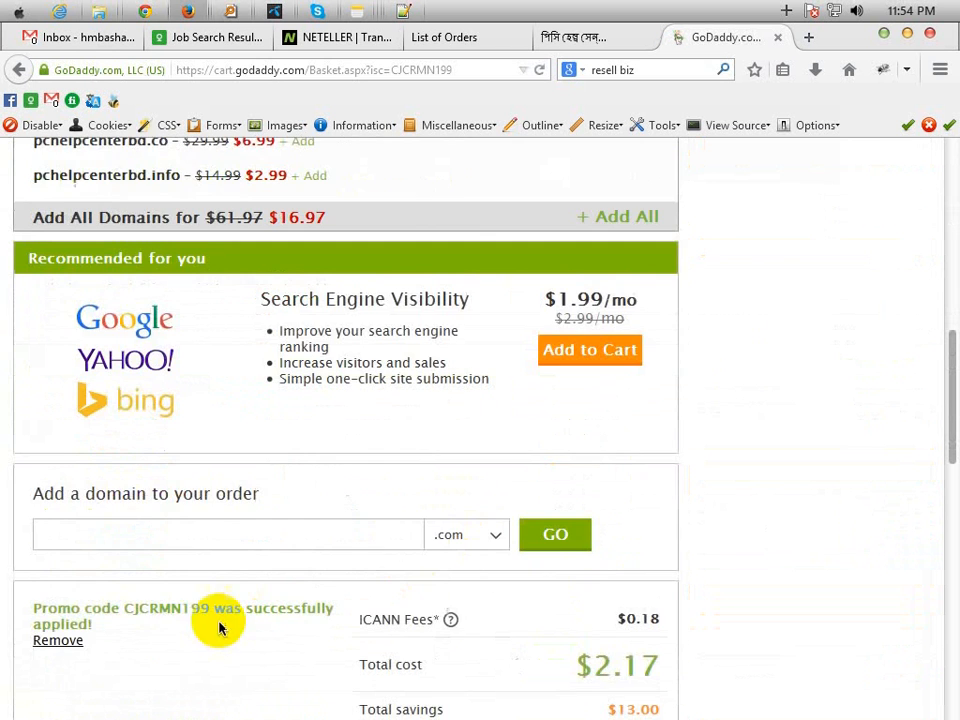
scroll(604, 600, "up", 9)
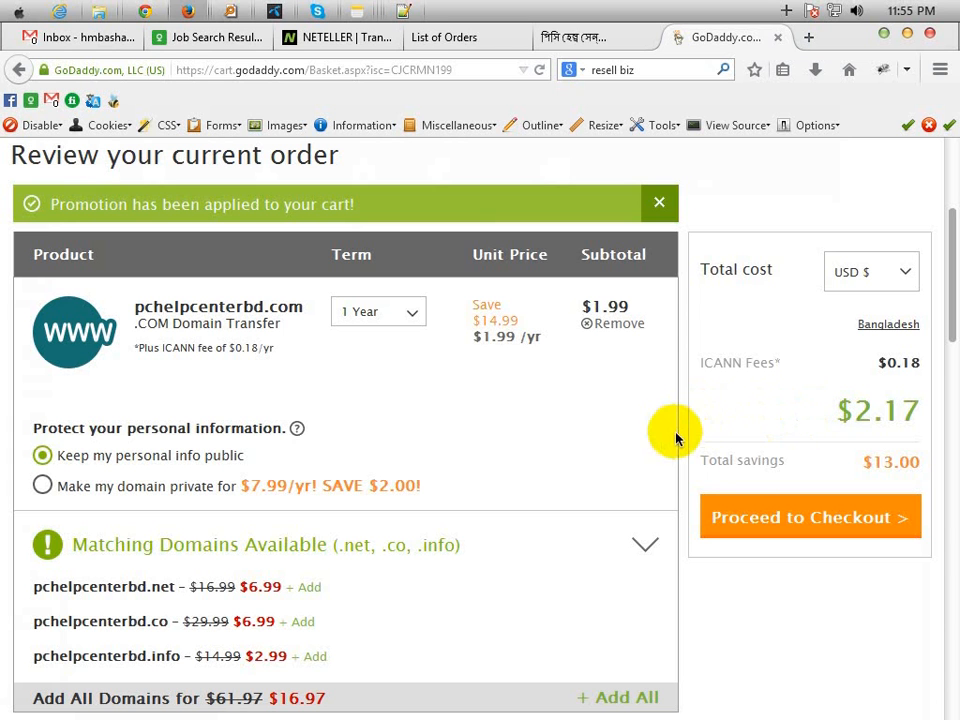
Step: Proceed to checkout and enter the customer number and password under Returning Customers
left_click(776, 531)
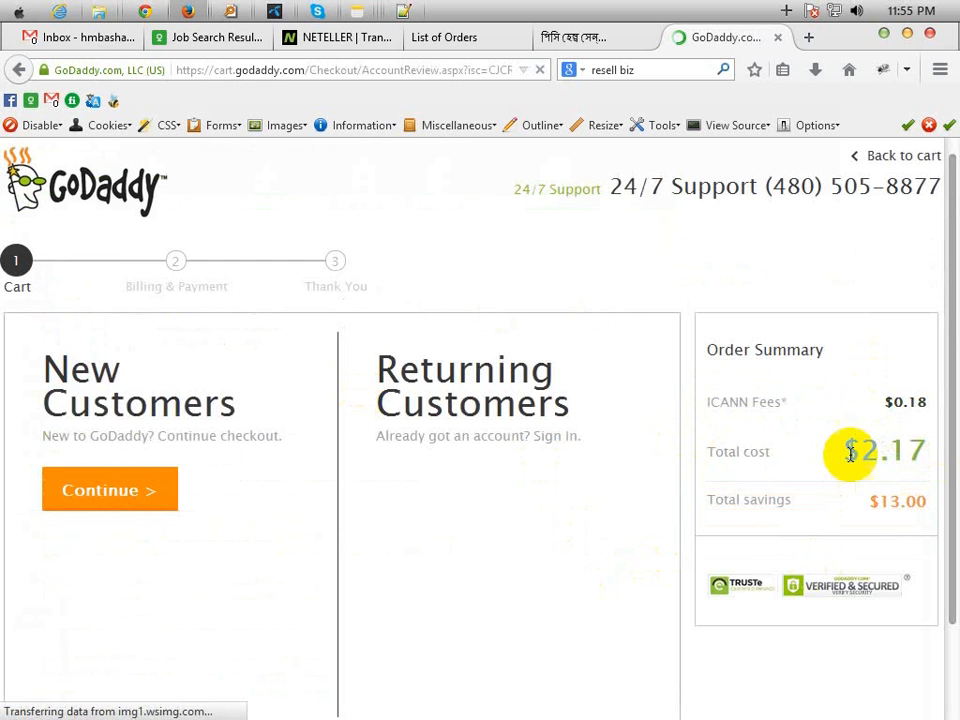
left_click(164, 487)
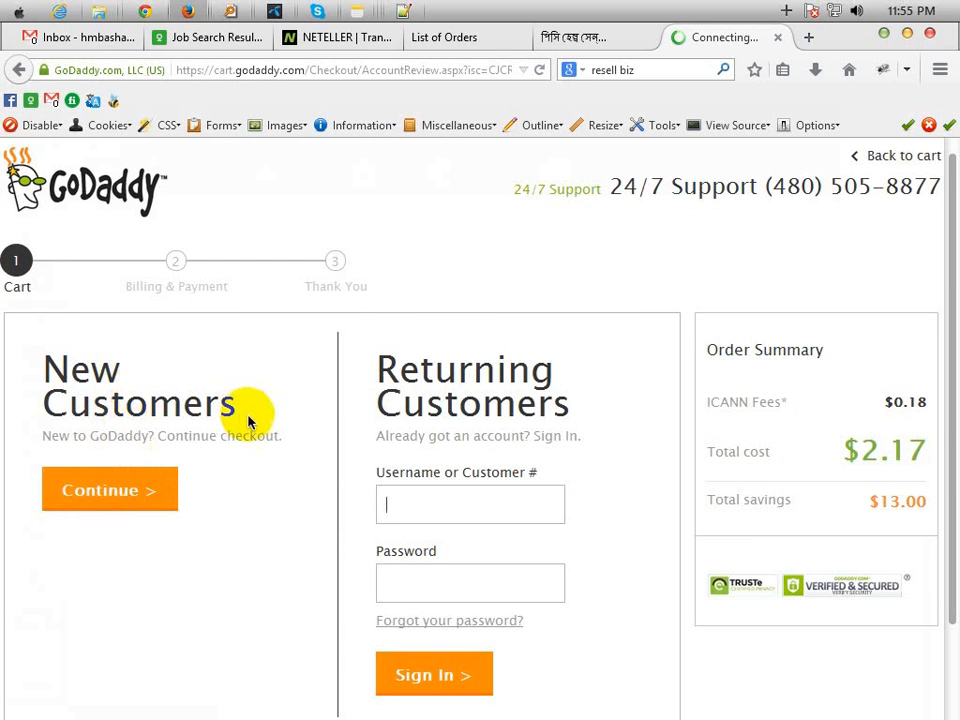
scroll(251, 414, "down", 2)
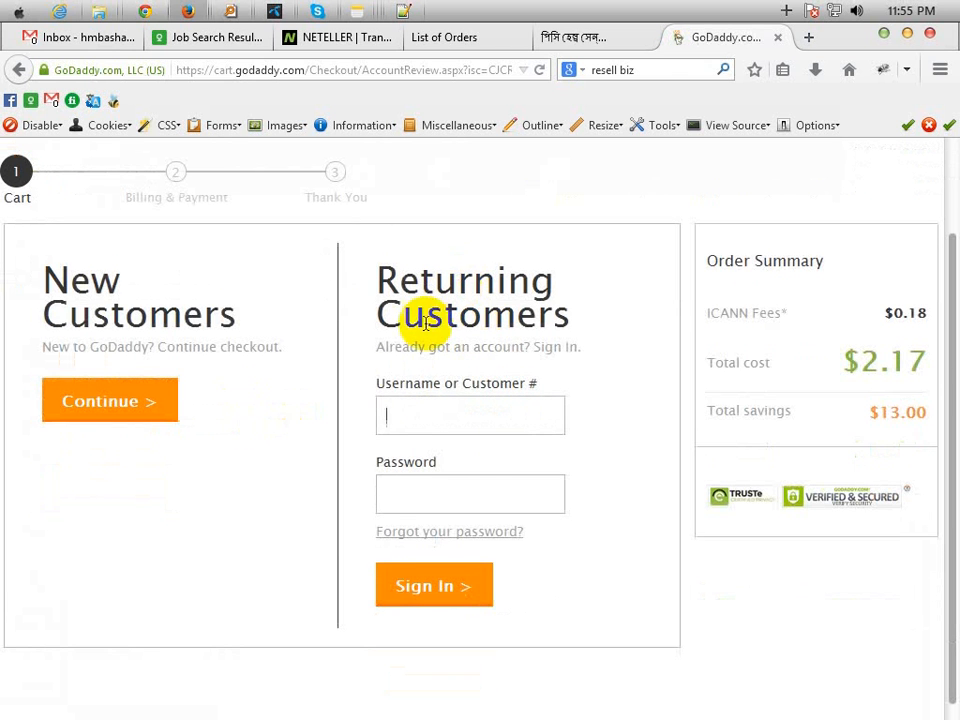
scroll(617, 435, "up", 1)
scroll(619, 432, "up", 1)
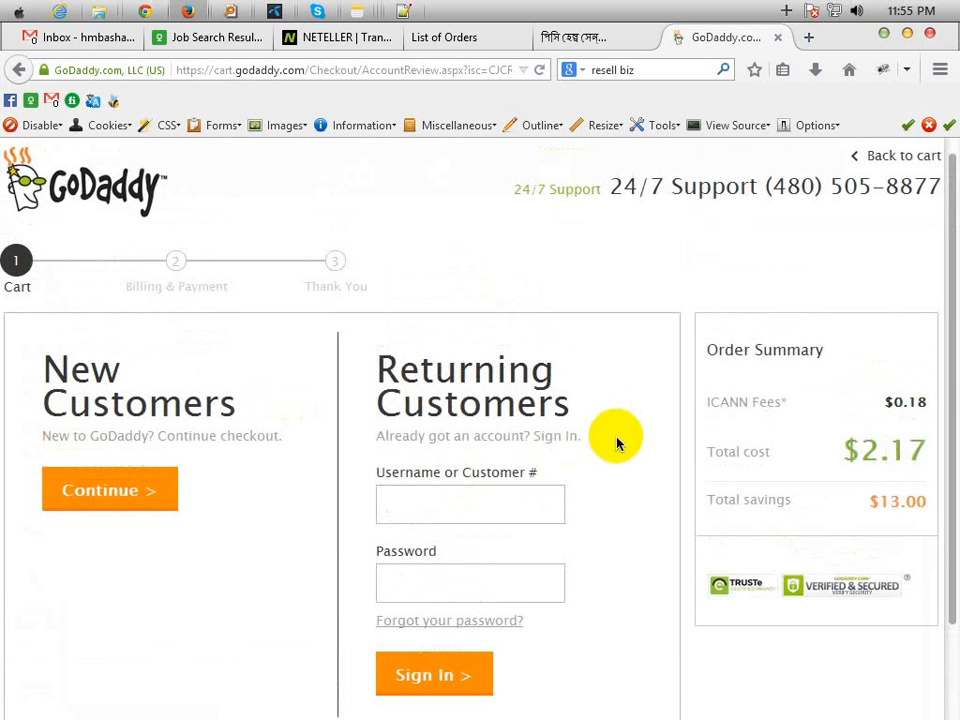
scroll(450, 424, "down", 2)
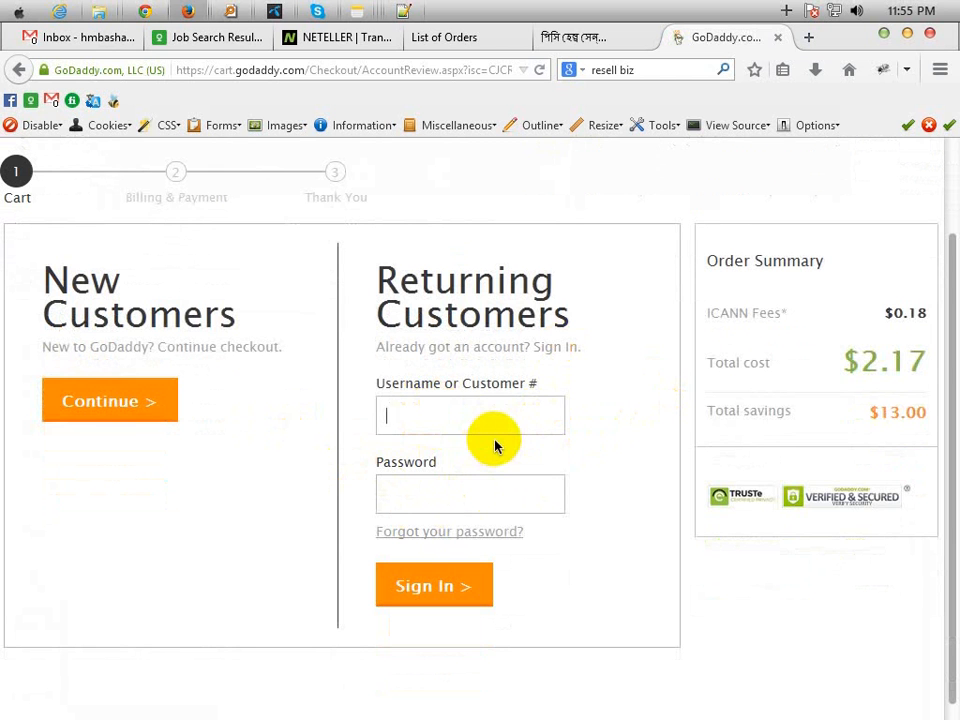
left_click(79, 399)
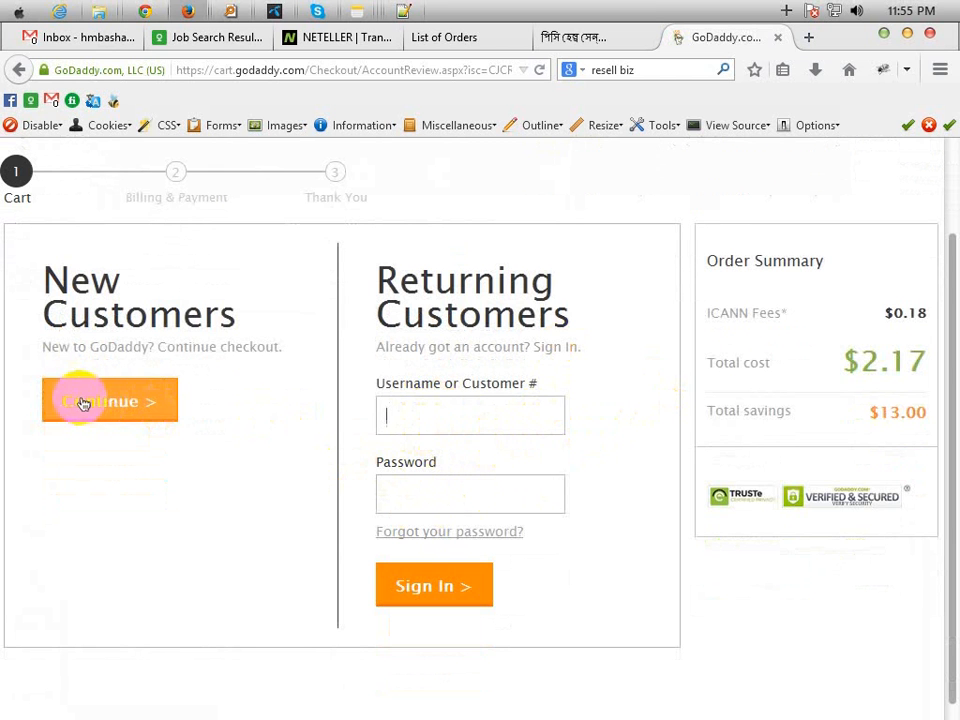
left_click(104, 401)
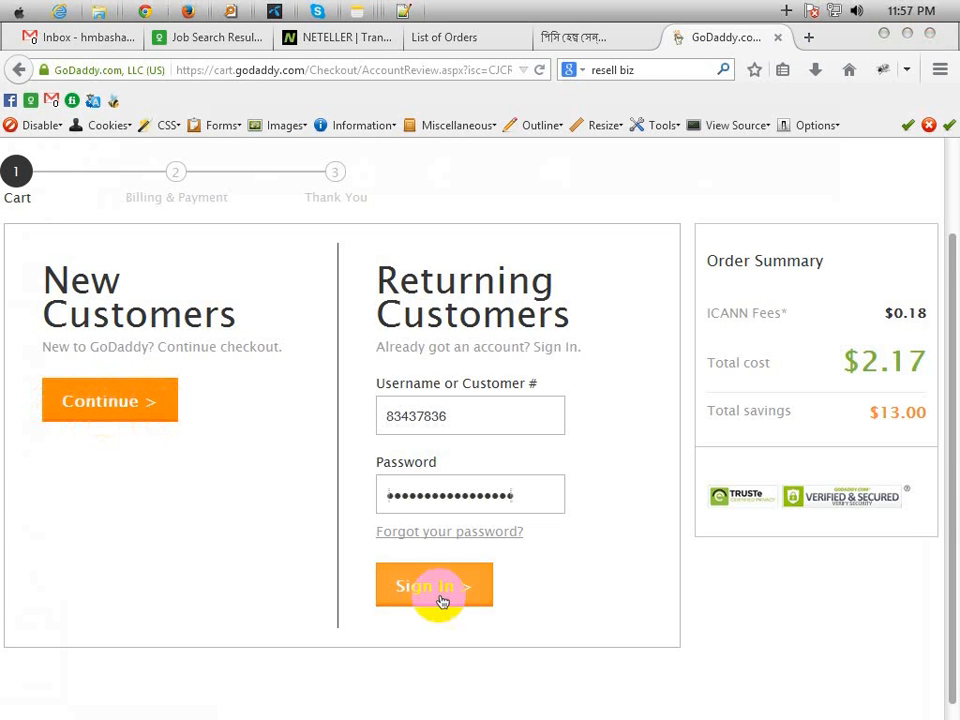
Step: Sign in and review the Billing & Payment page, highlighting the $8.17 total and scrolling the payment options
left_click(442, 601)
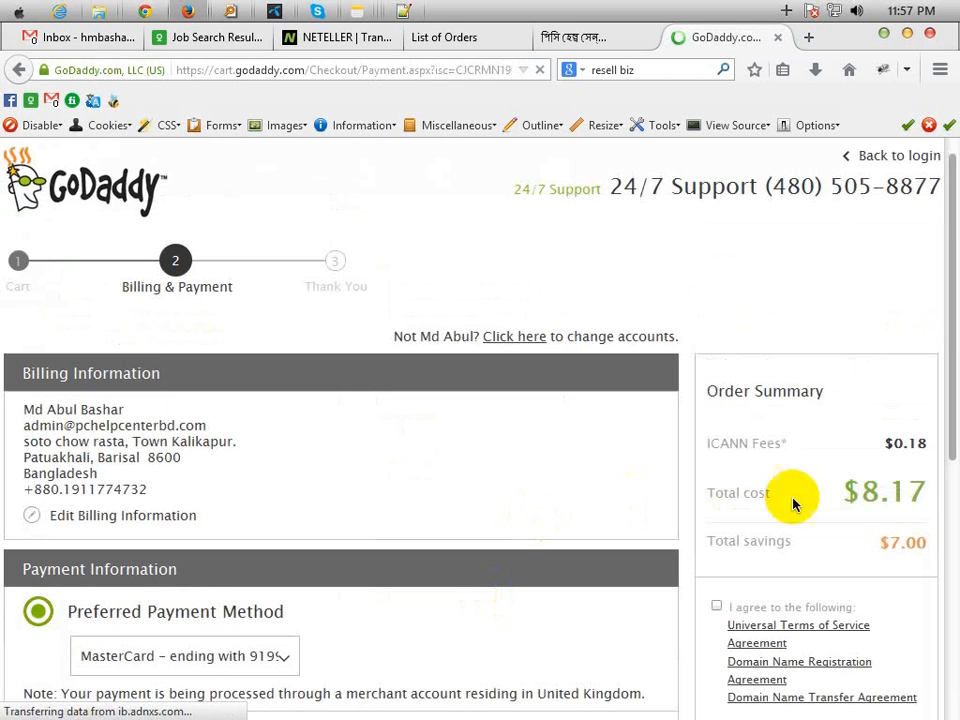
left_click_drag(848, 486, 920, 488)
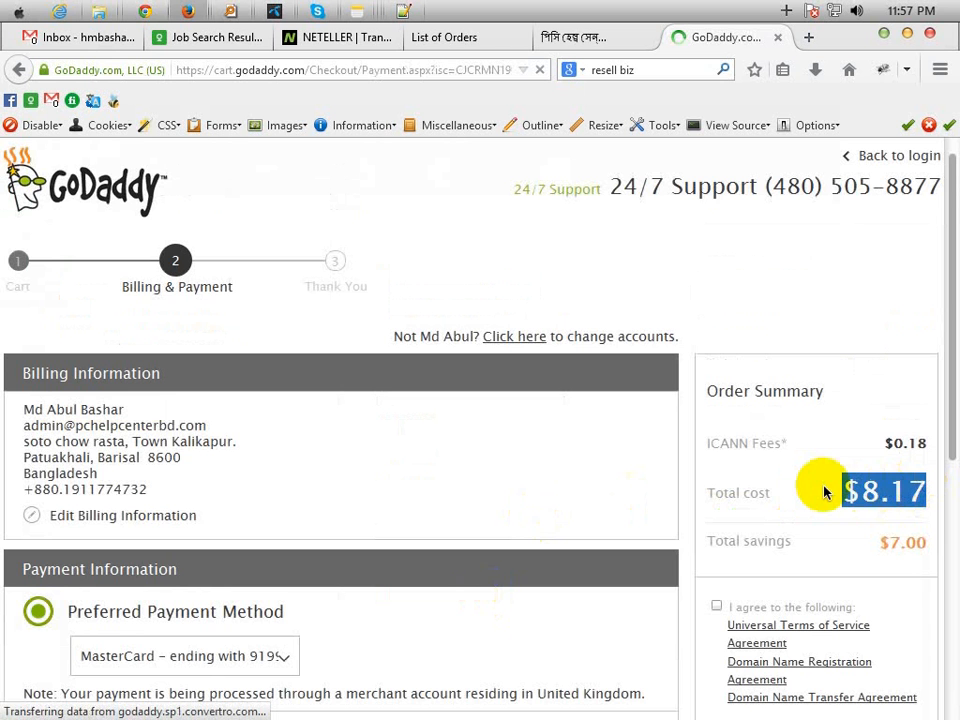
scroll(699, 500, "down", 5)
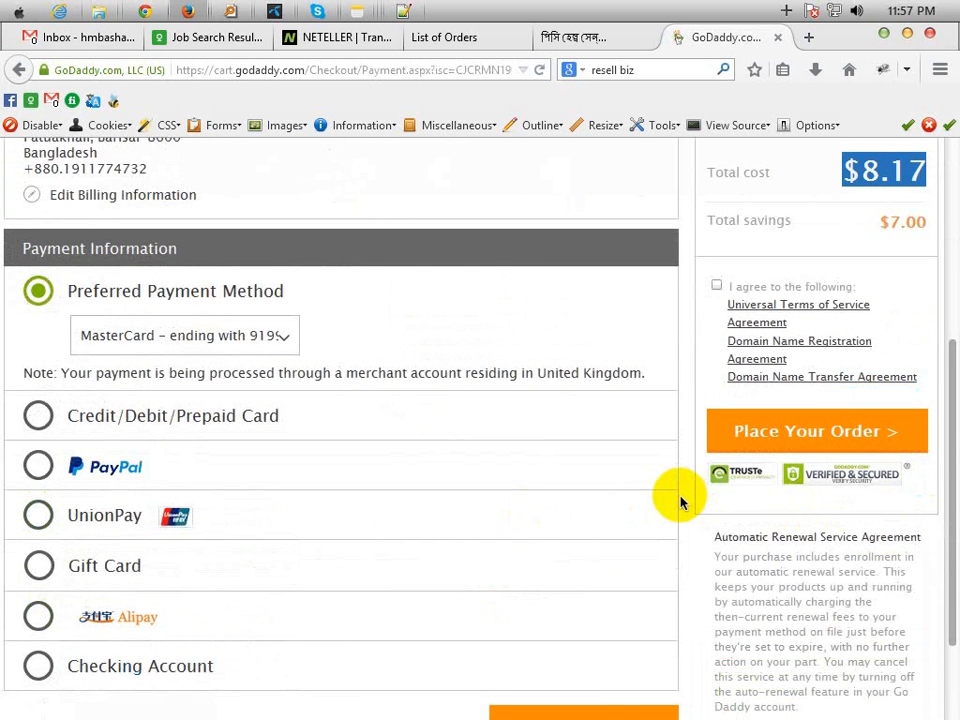
scroll(589, 503, "up", 5)
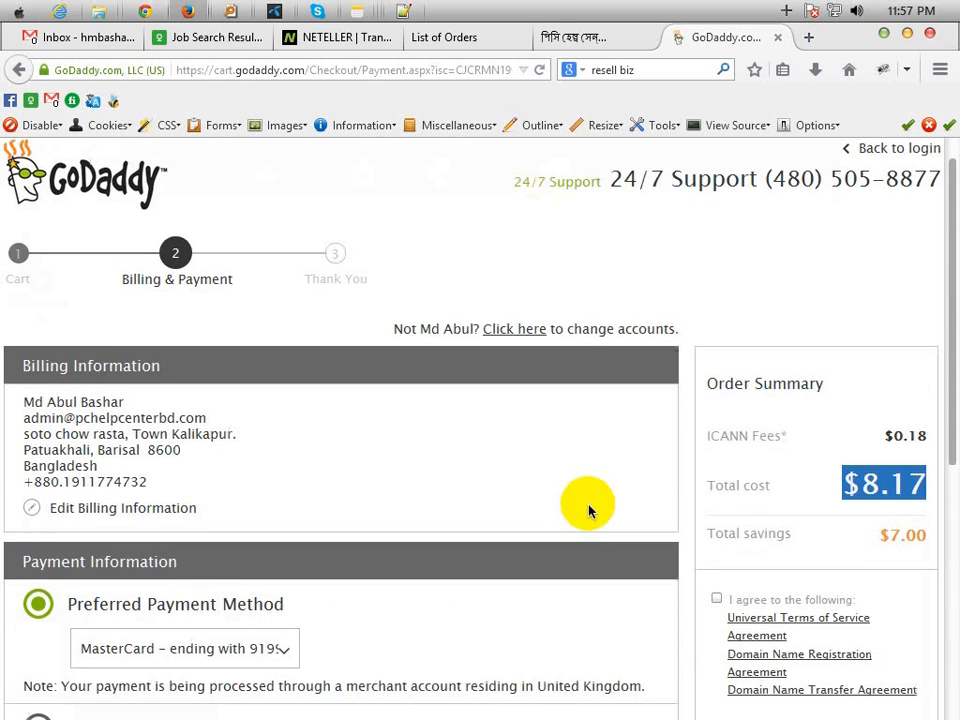
scroll(588, 508, "down", 3)
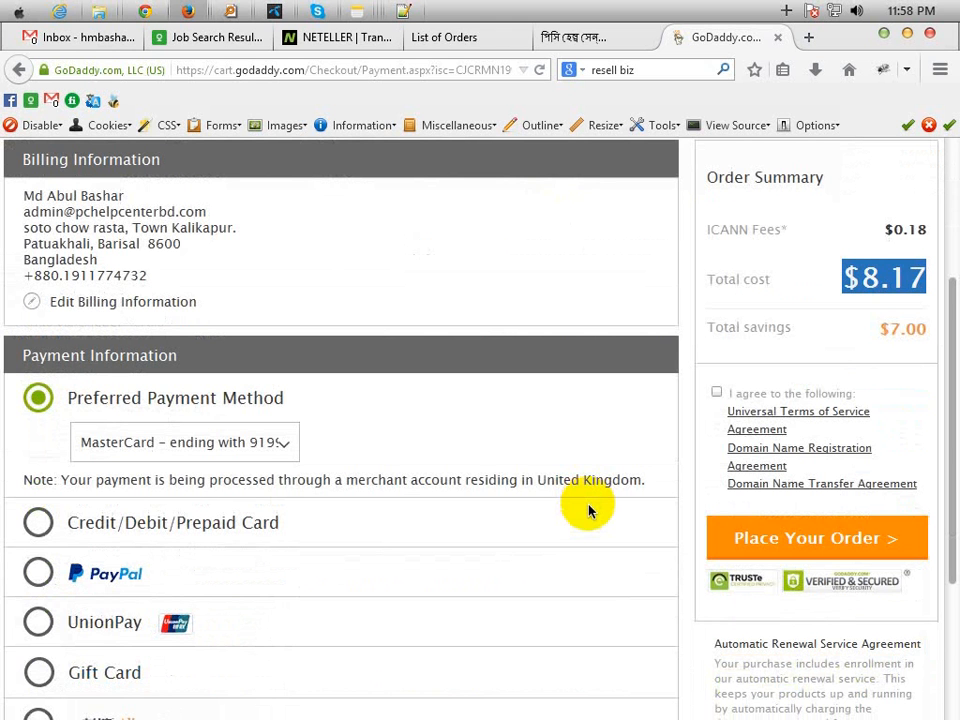
scroll(588, 510, "up", 3)
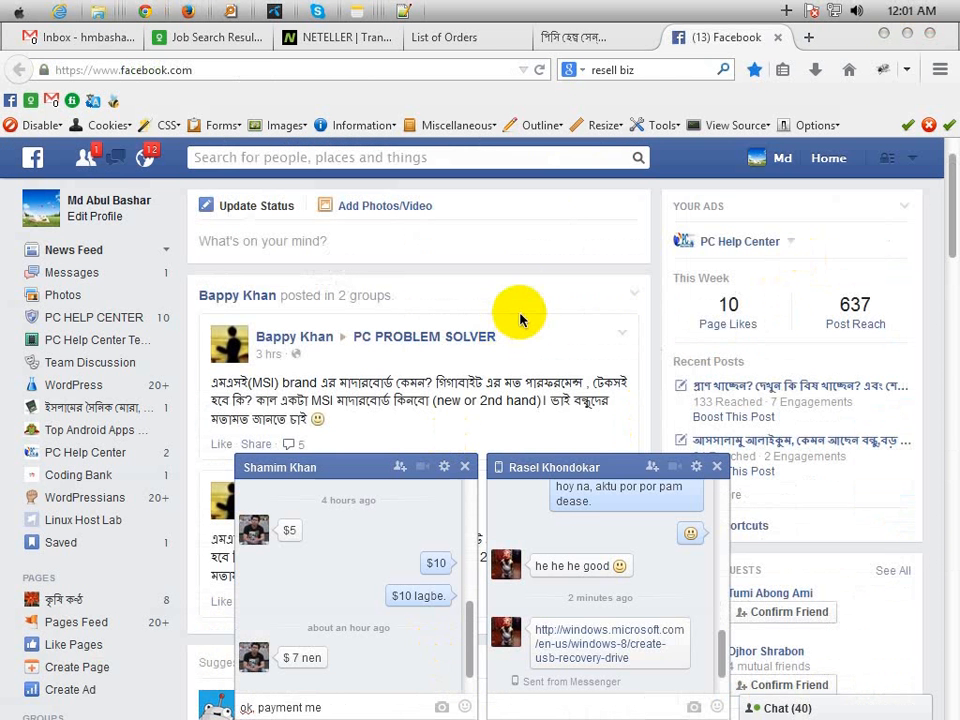
Step: Minimize the Facebook, Rony folder, Everything, Chrome settings, godaddy.txt and neteller.txt windows, then show hidden tray icons
left_click(883, 35)
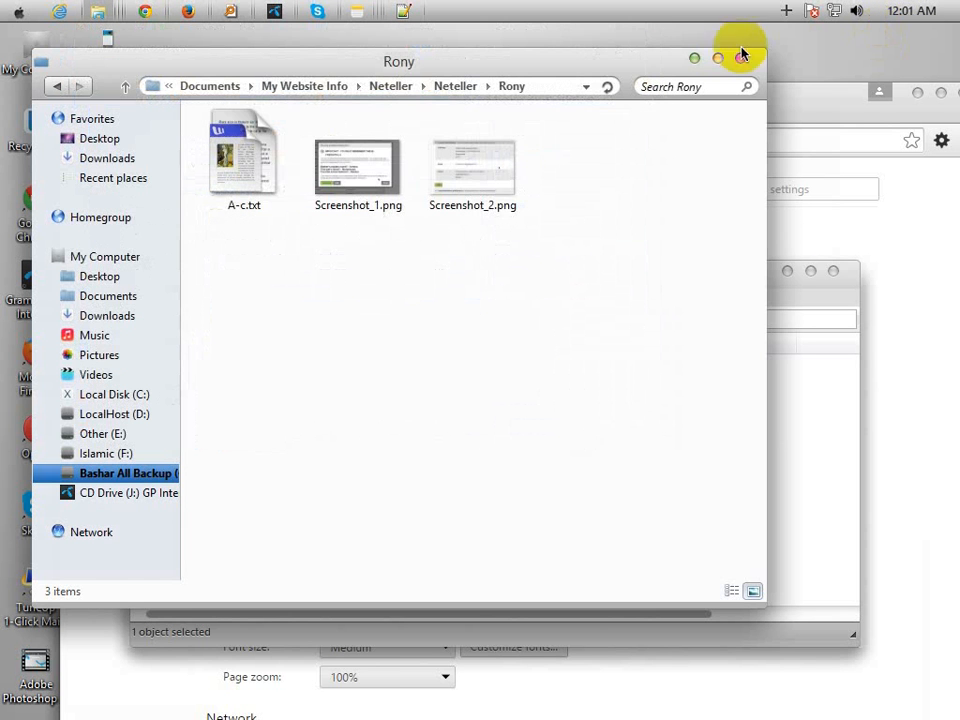
left_click(695, 62)
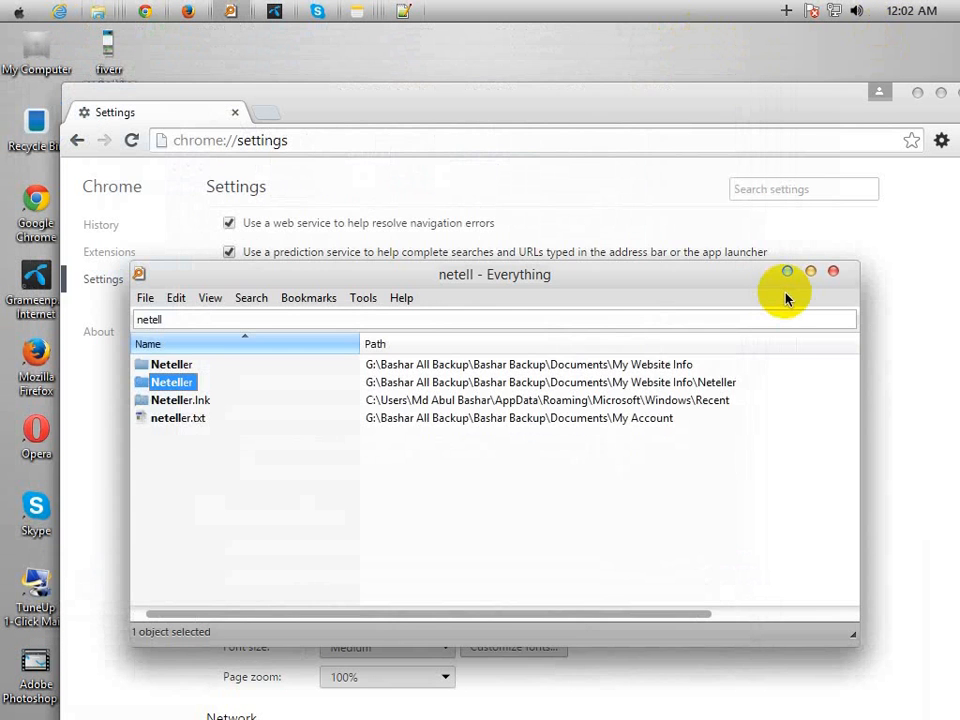
left_click(787, 273)
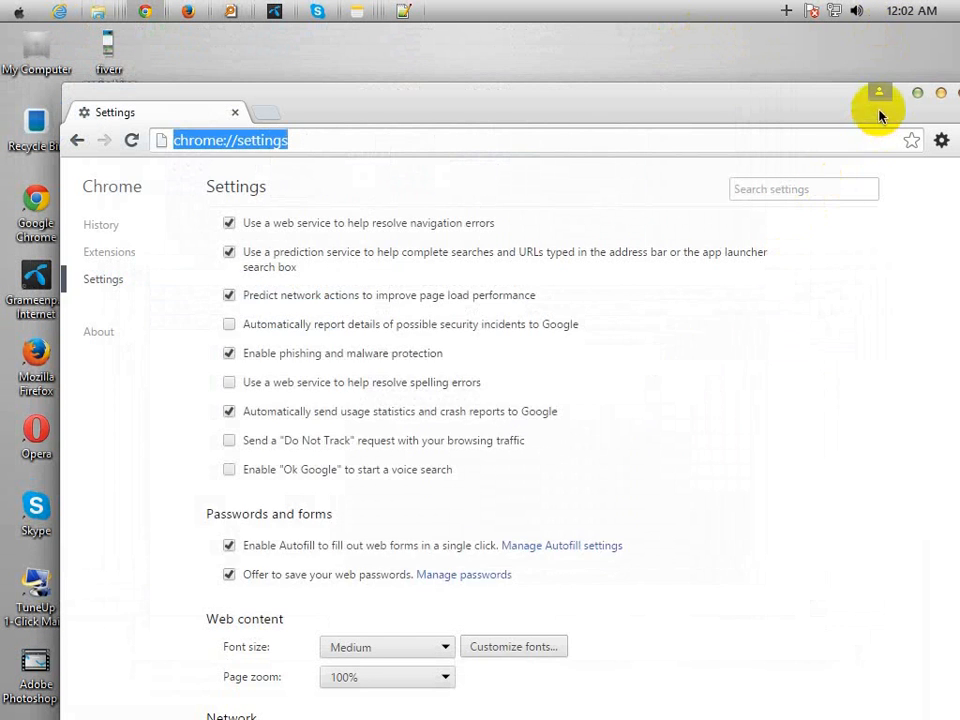
left_click(916, 95)
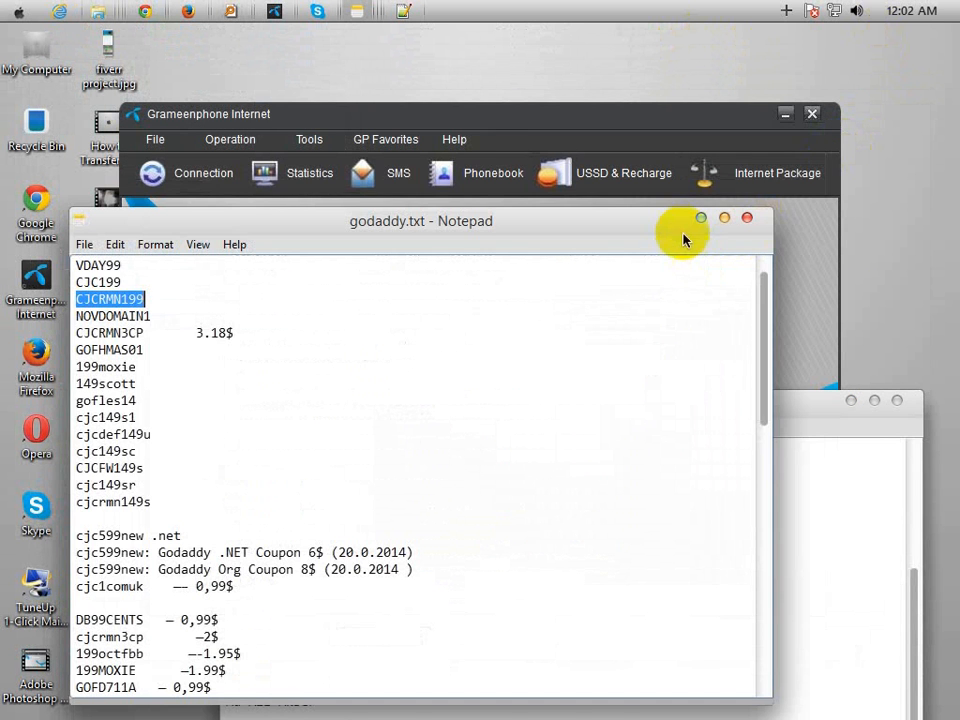
left_click(697, 217)
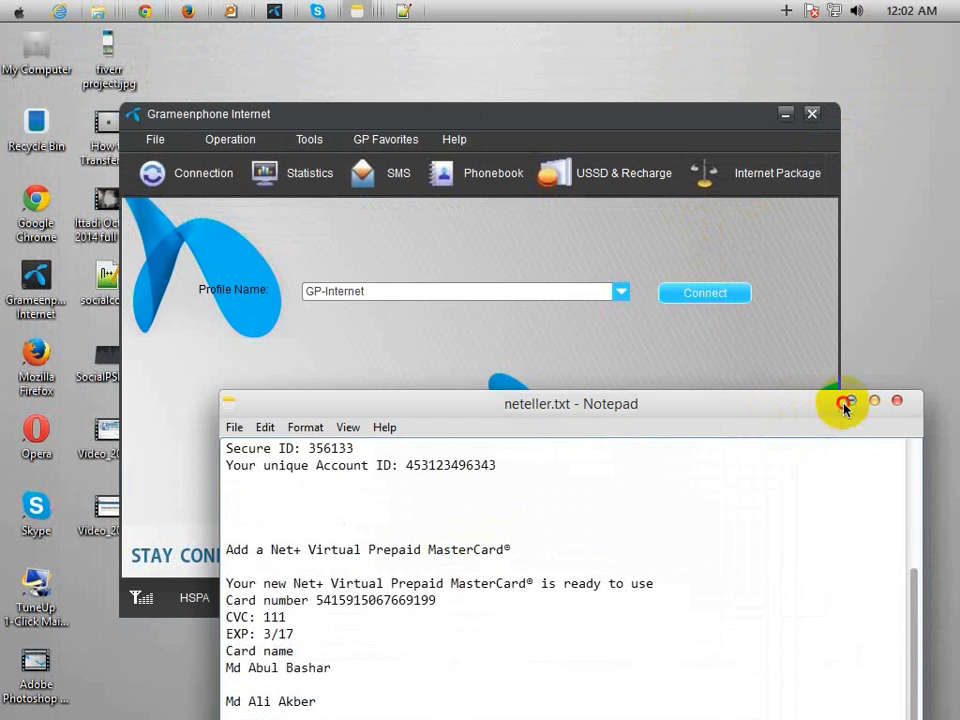
left_click(844, 403)
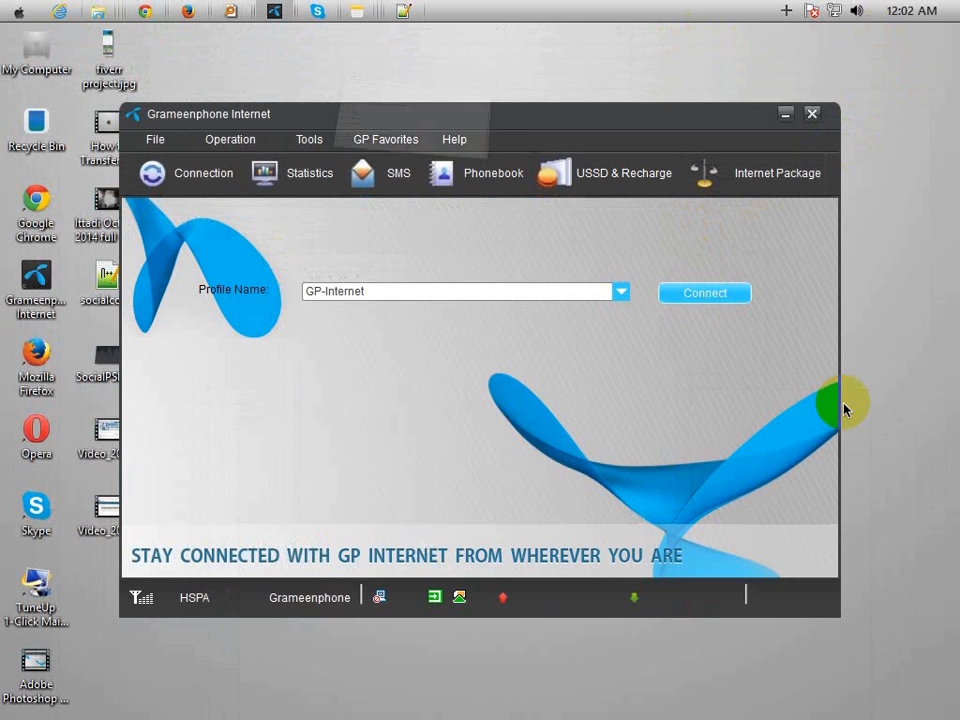
left_click(786, 11)
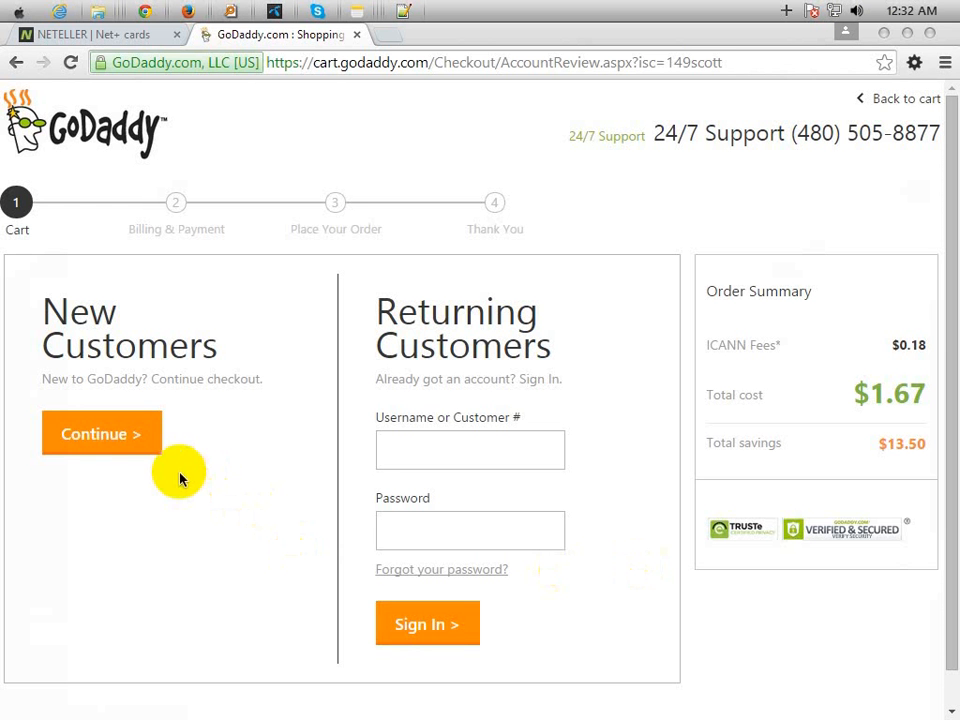
Step: Continue as a new customer and enter the billing first and last name
left_click(134, 448)
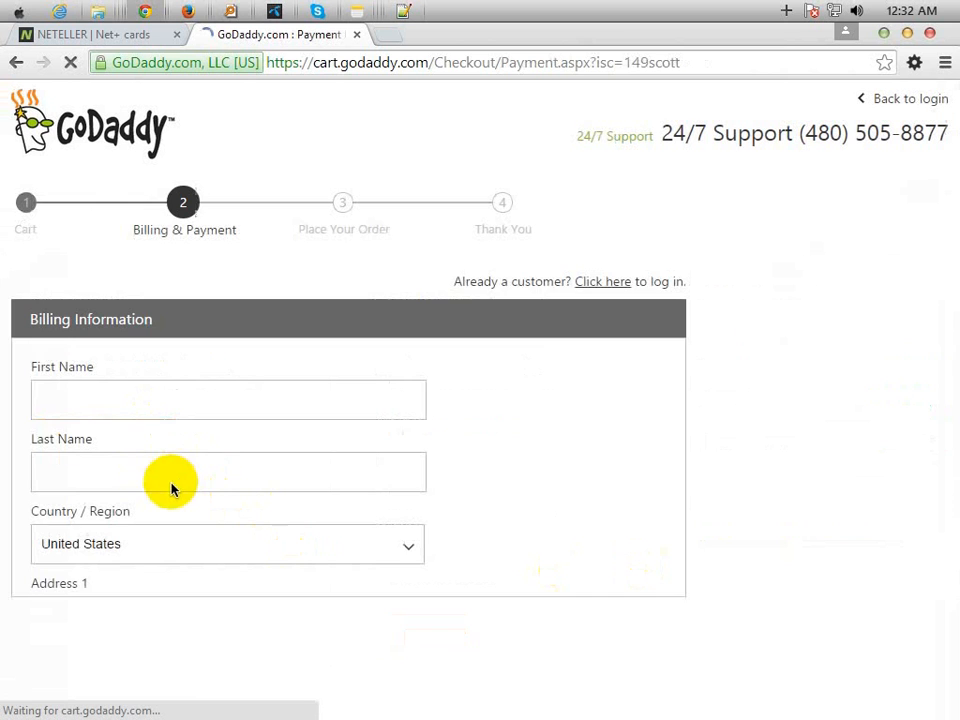
left_click(68, 407)
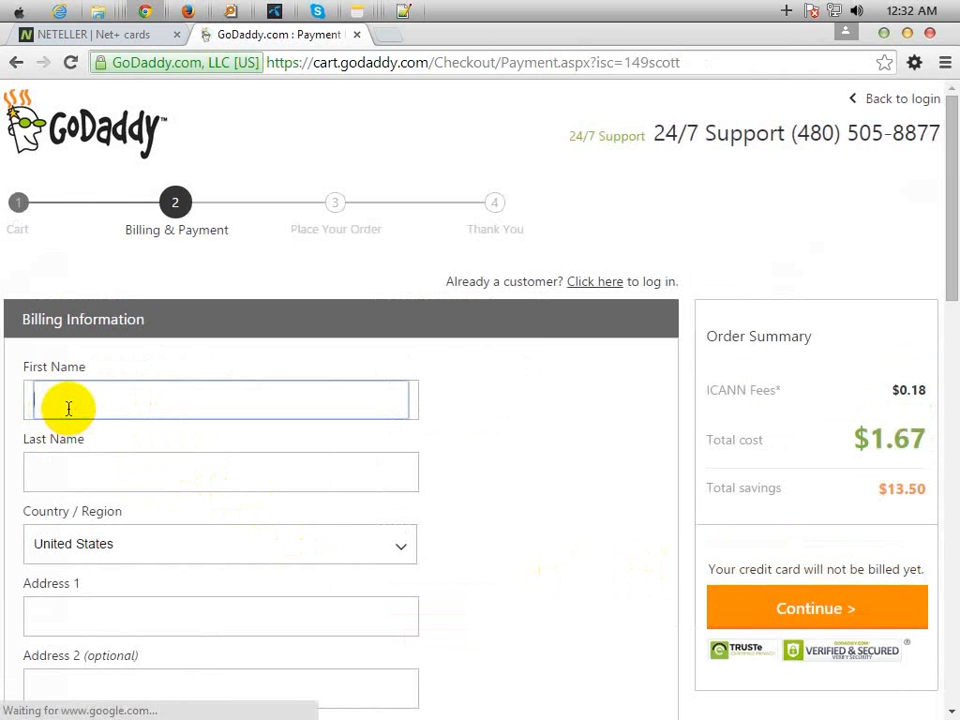
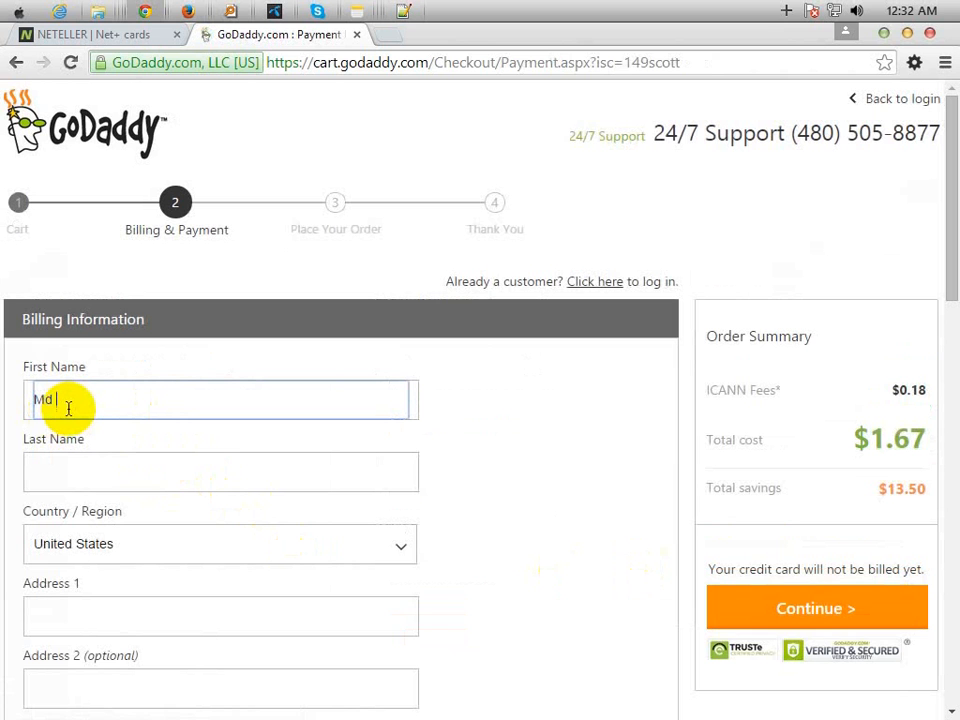
key("Tab")
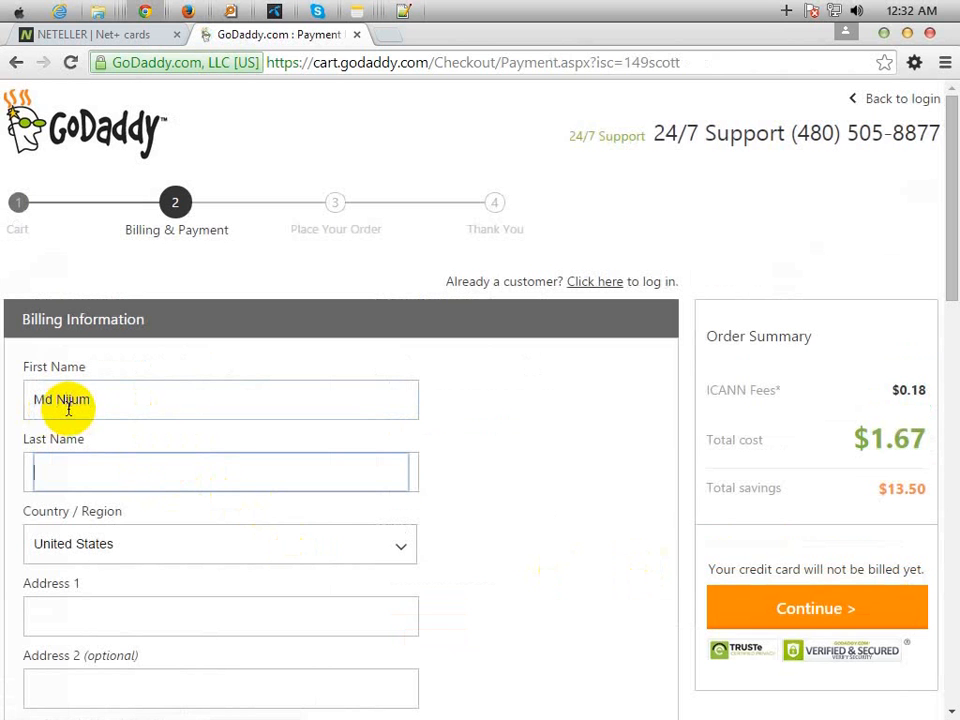
Step: Set the billing Country/Region to Bangladesh
key("Tab")
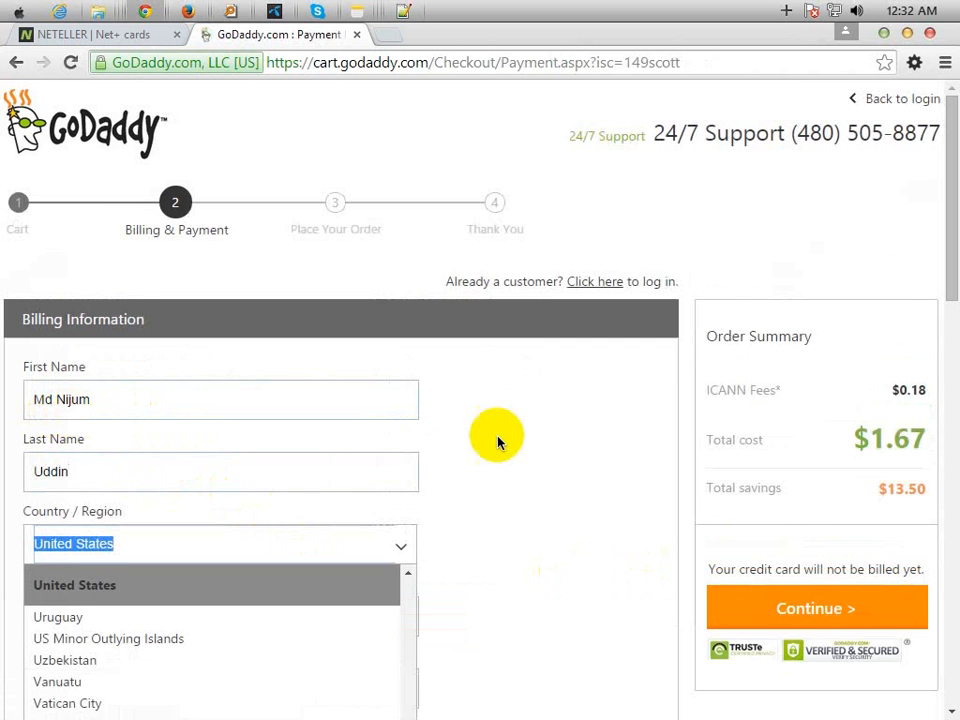
scroll(499, 441, "down", 1)
scroll(148, 533, "down", 3)
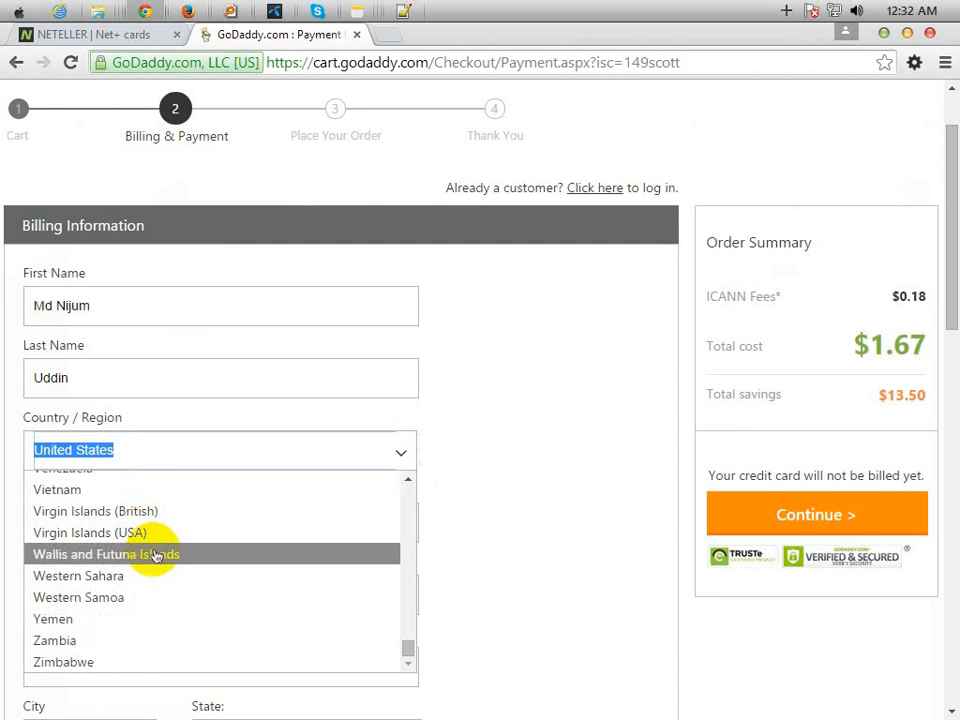
scroll(148, 572, "down", 1)
scroll(153, 502, "up", 2)
scroll(153, 502, "up", 7)
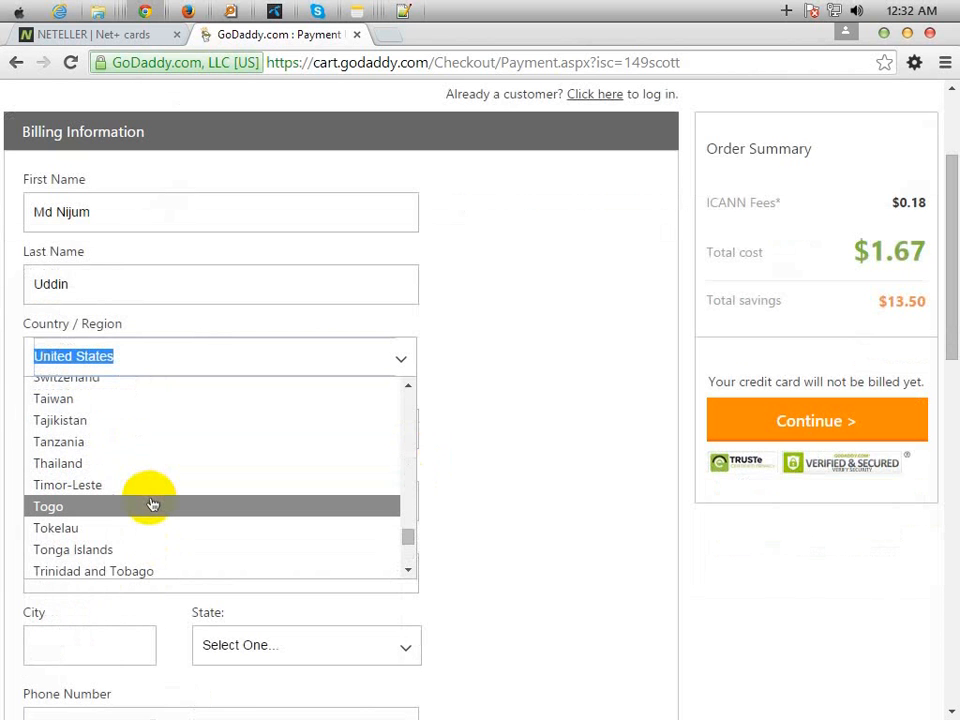
scroll(152, 504, "up", 9)
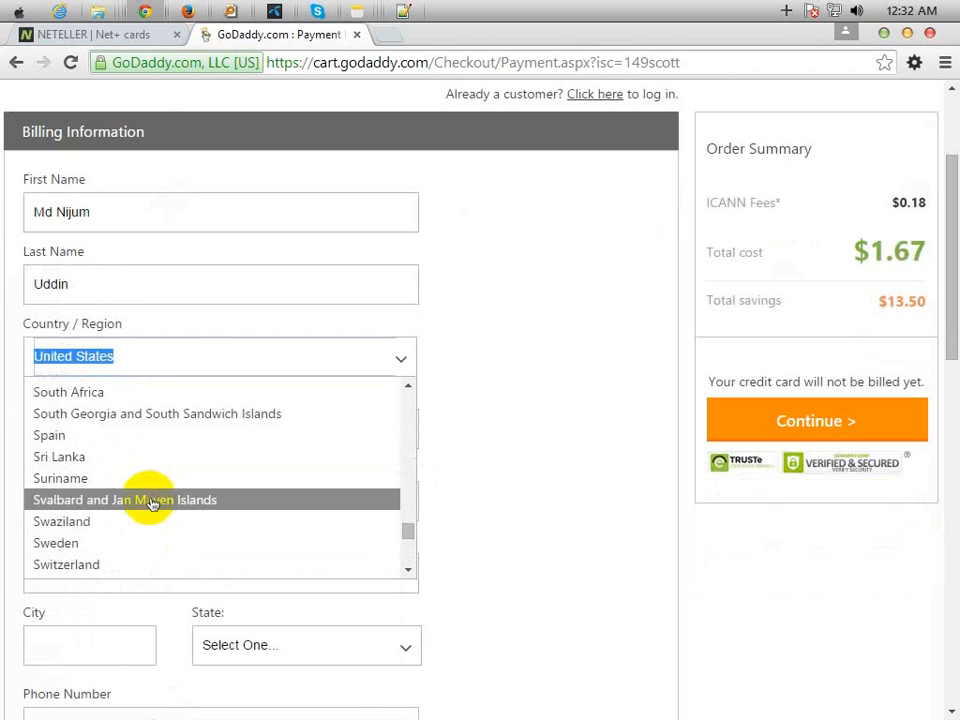
scroll(148, 503, "up", 9)
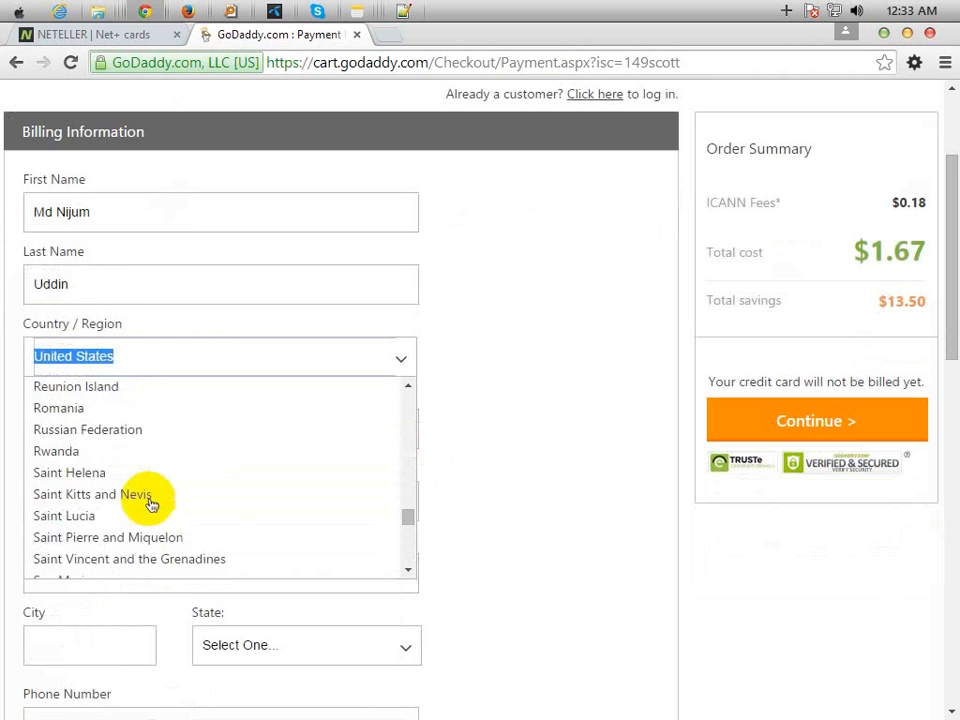
scroll(143, 500, "up", 9)
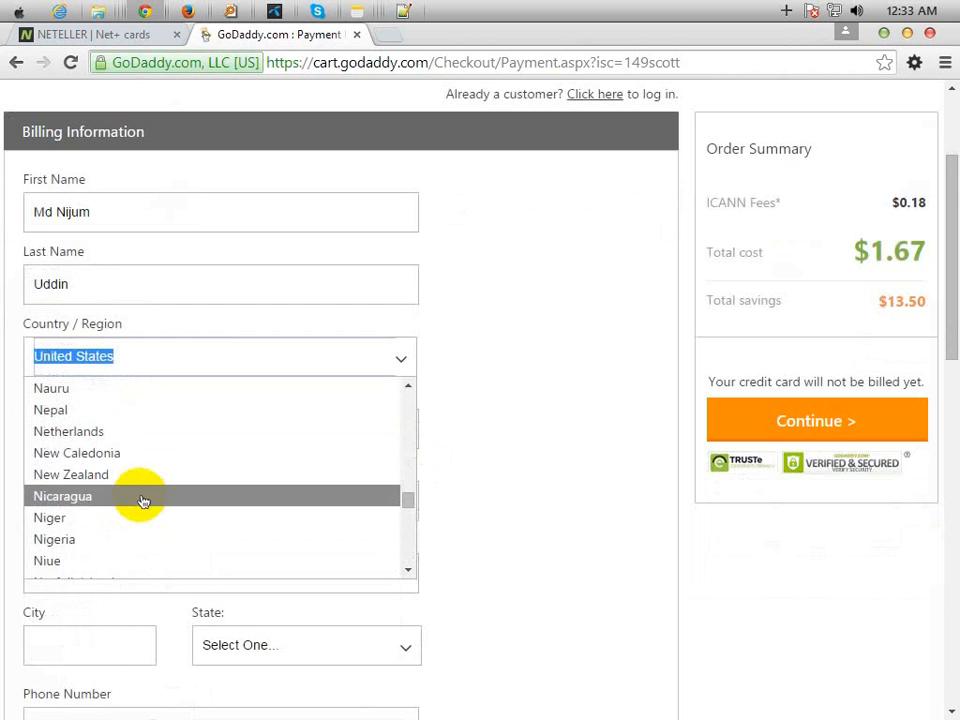
type("b")
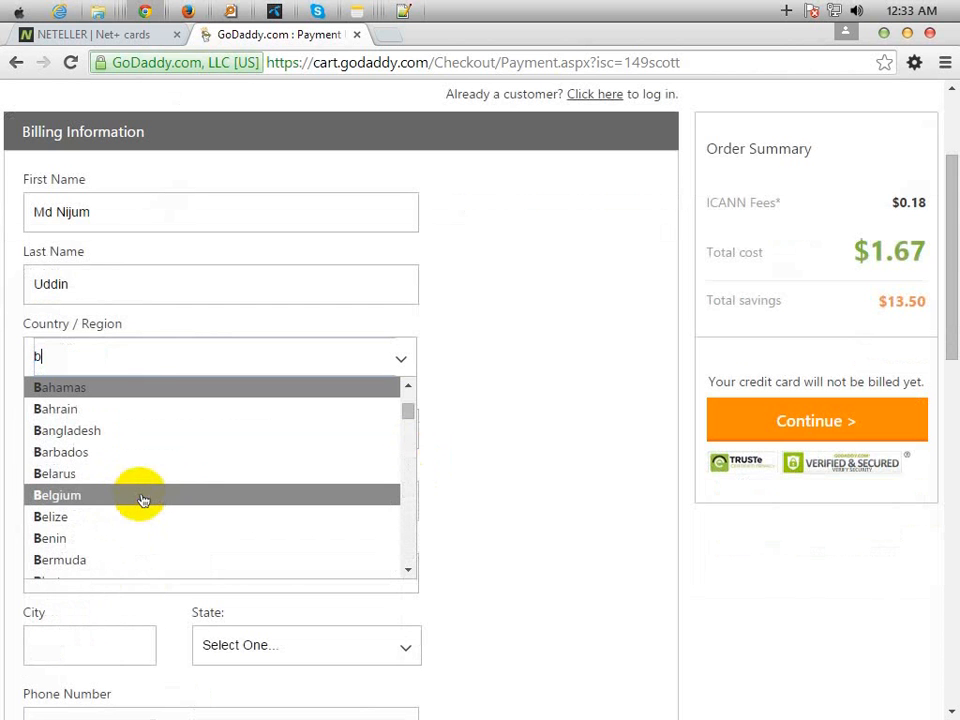
left_click(111, 432)
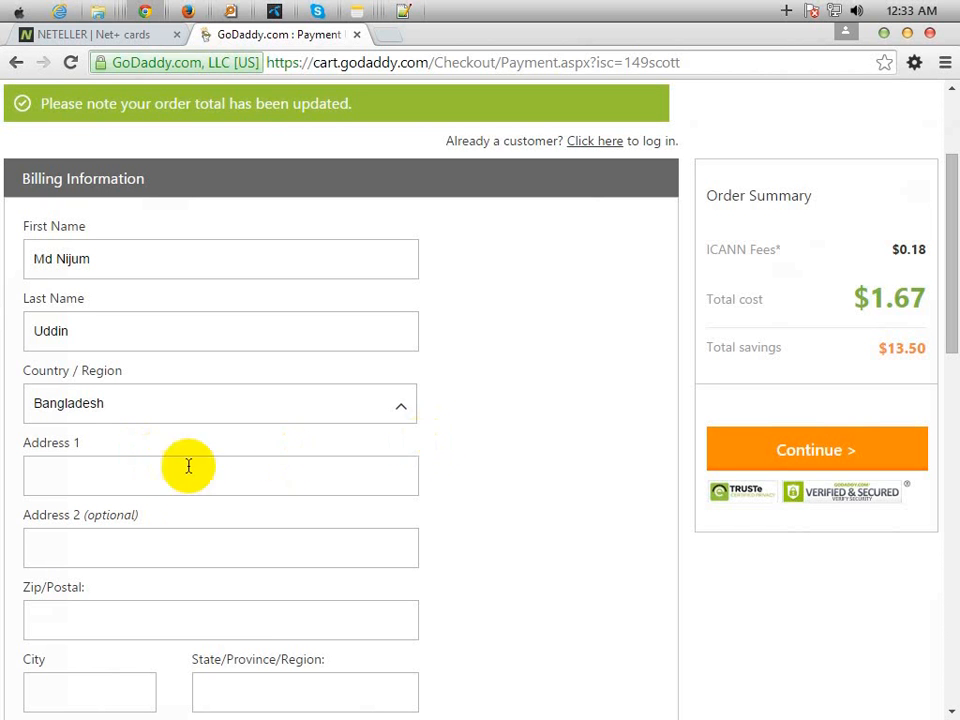
left_click(75, 475)
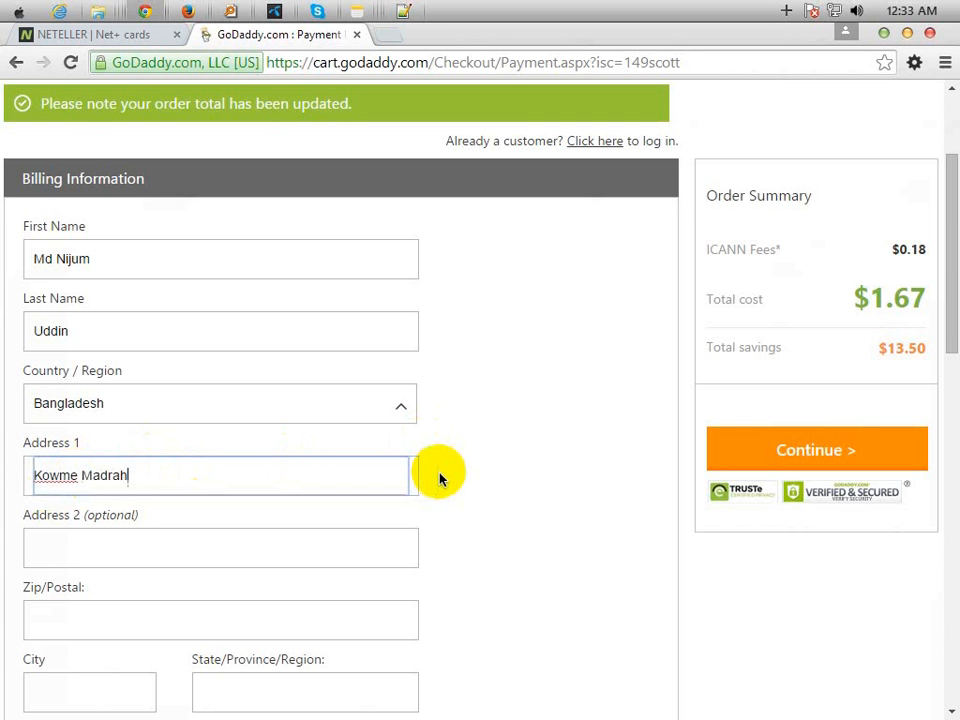
Step: Enter the first and second billing address lines, correcting typos in the first
key("Tab")
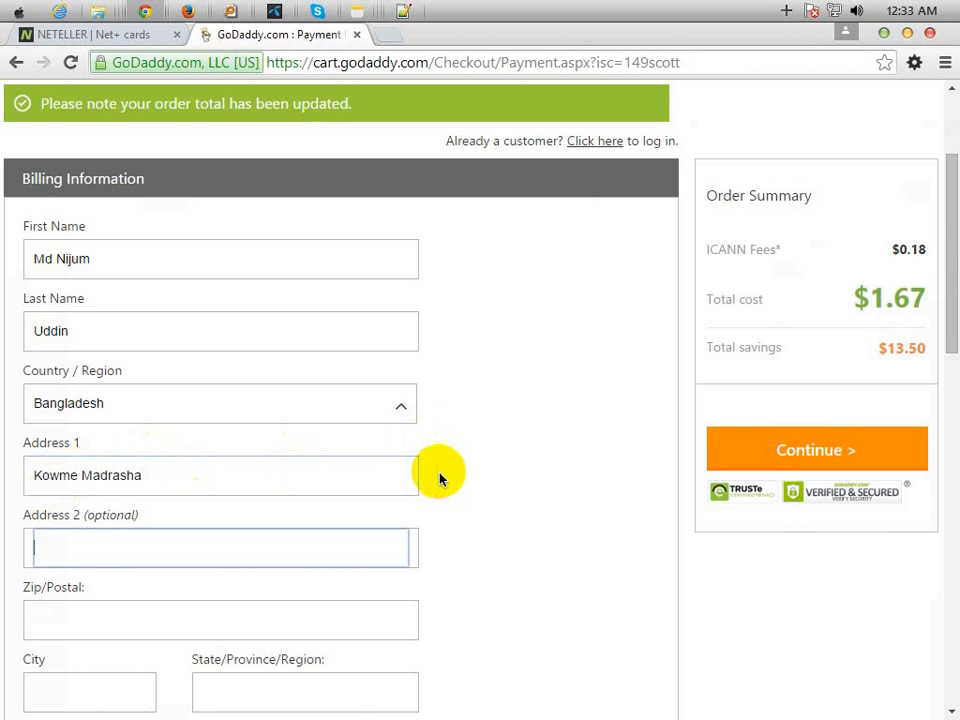
Step: Fill in the postal code, city and state/province, and frame the billing form in a Lightshot capture
key("Tab")
type("8600")
key("Tab")
type("Patuakhali")
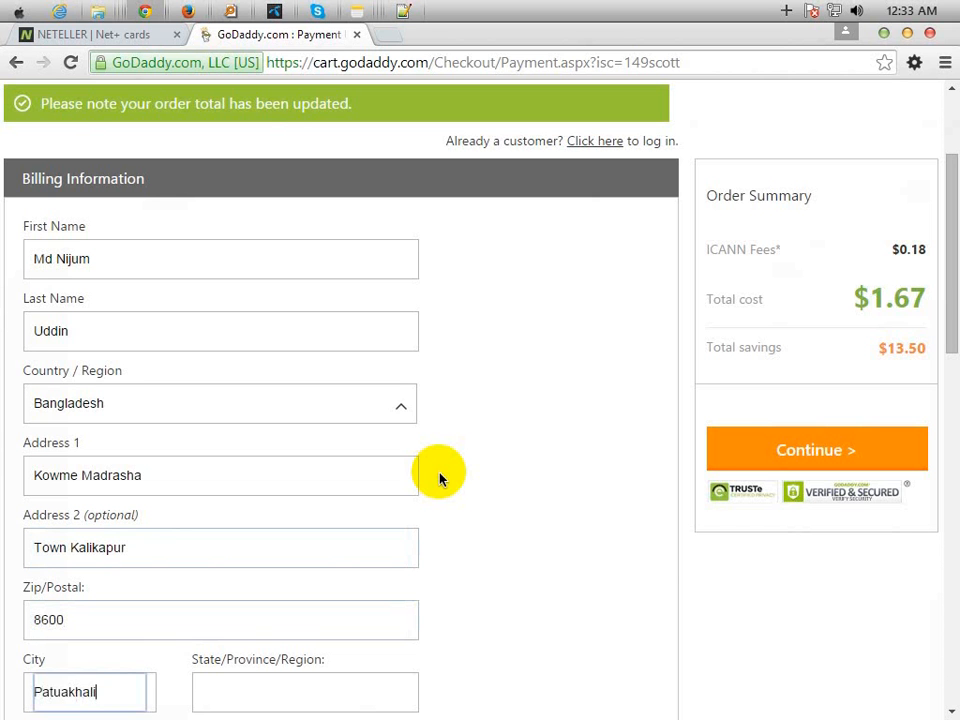
key("Tab")
type("Patuakhali")
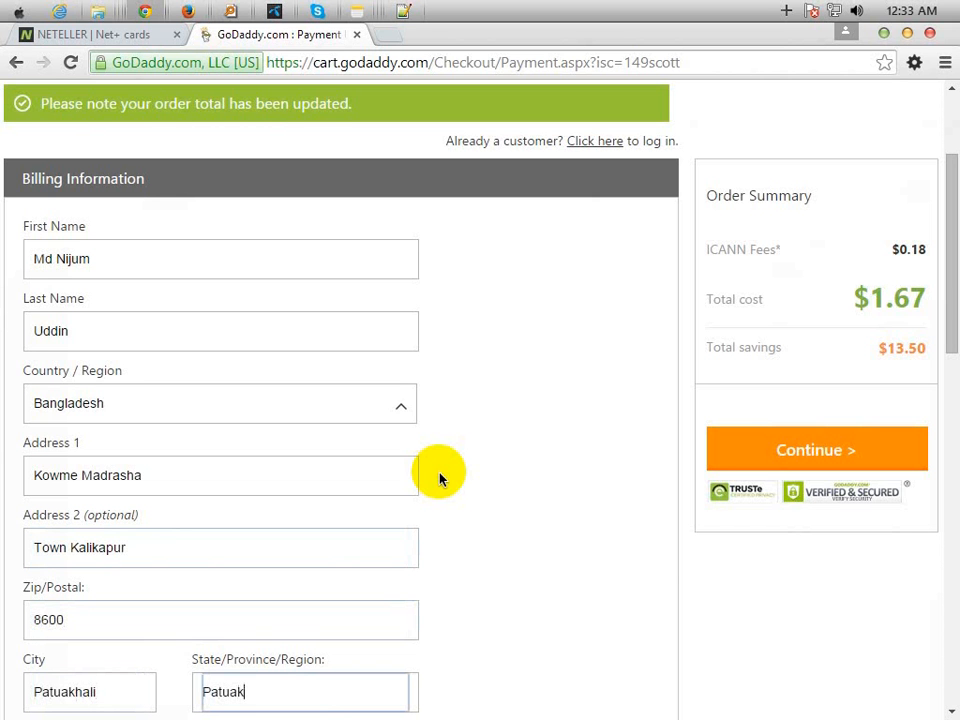
type("i")
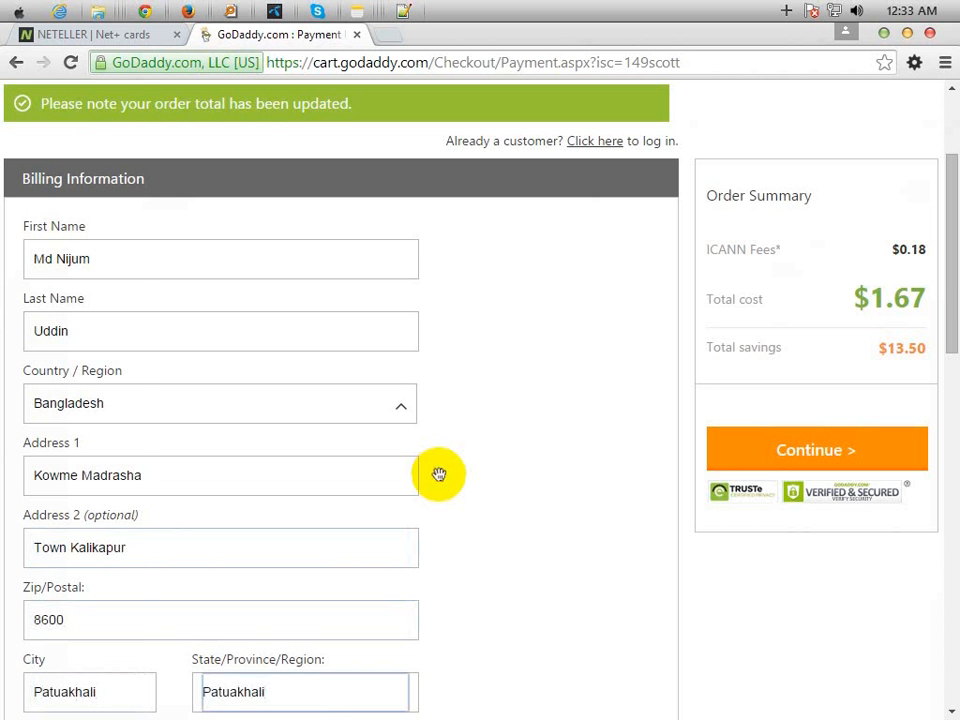
key("Print")
left_click_drag(503, 498, 383, 506)
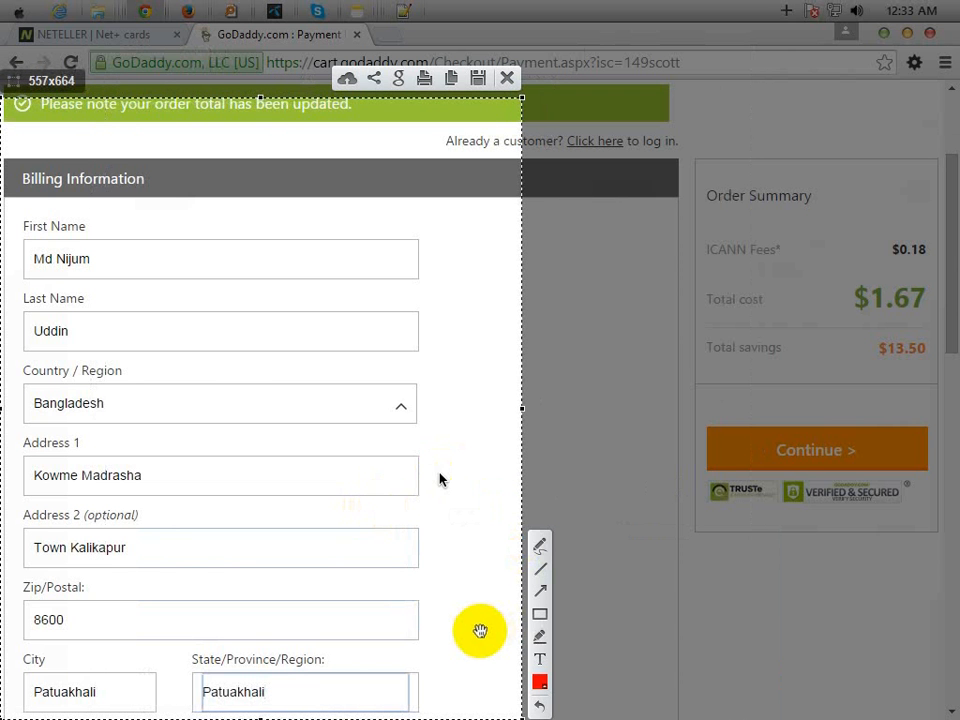
Step: Save the Lightshot capture of the billing form as Screenshot_2.png
key("ctrl+s")
scroll(536, 583, "down", 3)
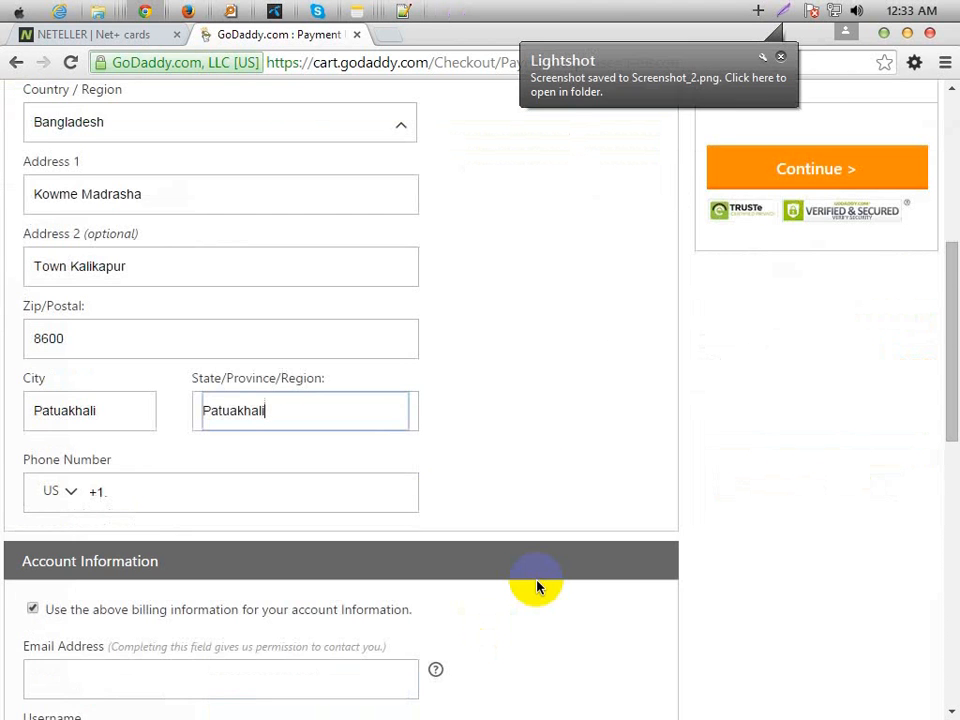
Step: Choose BD Bangladesh +880 as the phone country code and enter the contact's phone number
scroll(536, 585, "down", 3)
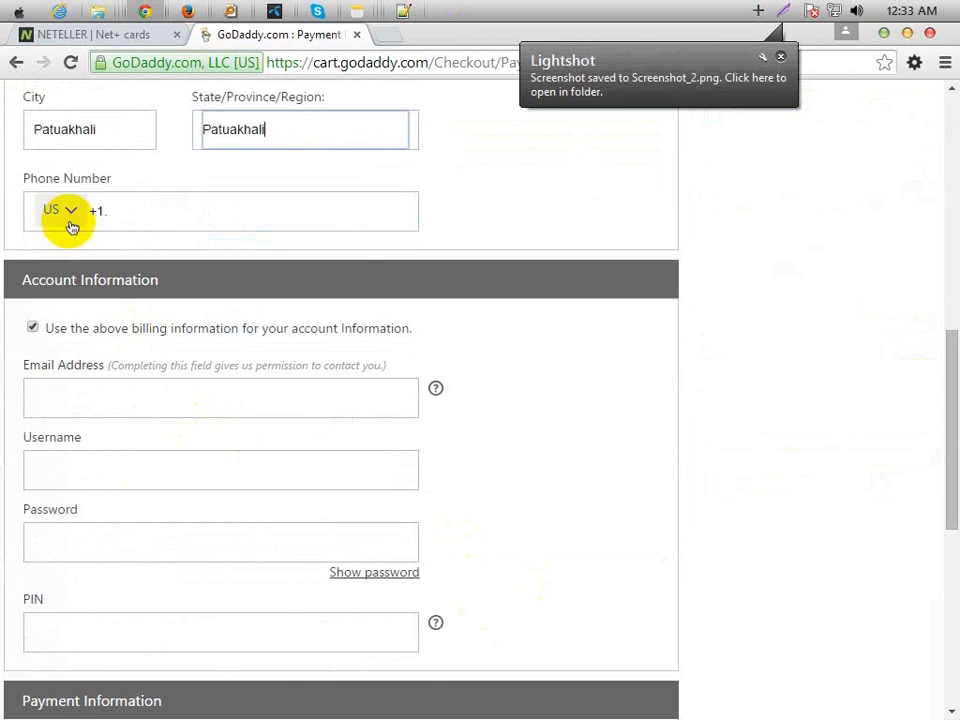
left_click(73, 212)
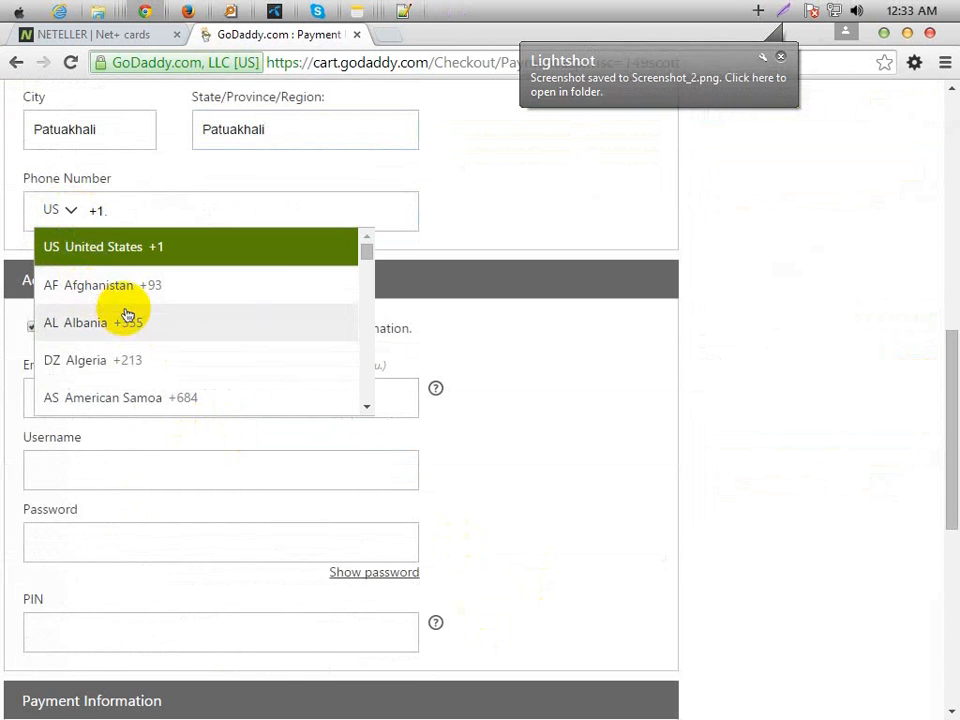
scroll(133, 350, "down", 3)
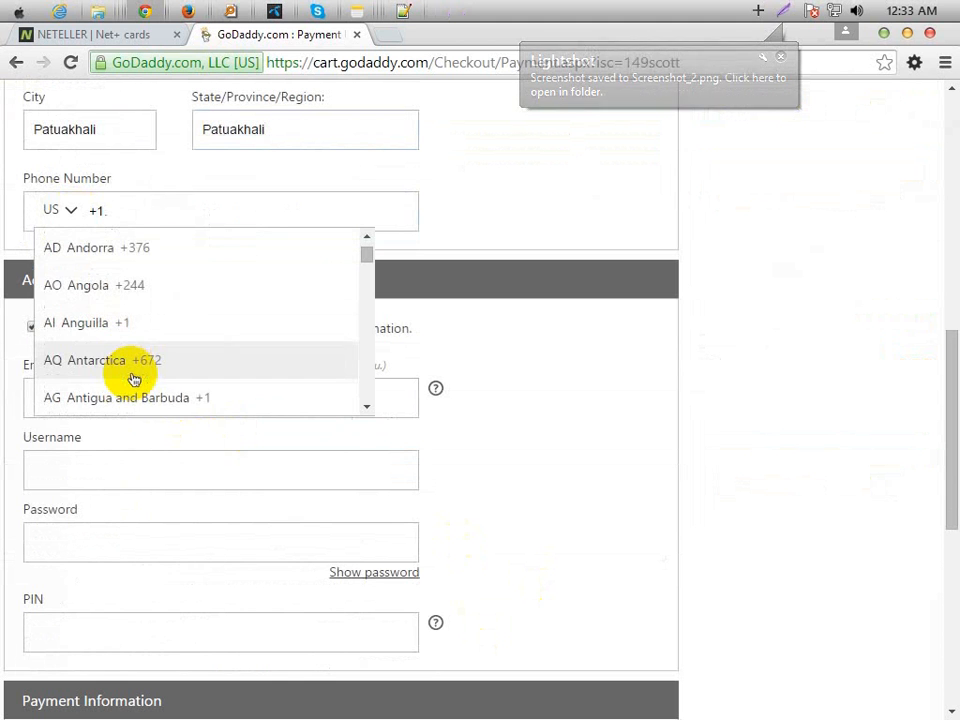
scroll(140, 368, "up", 3)
scroll(146, 370, "down", 6)
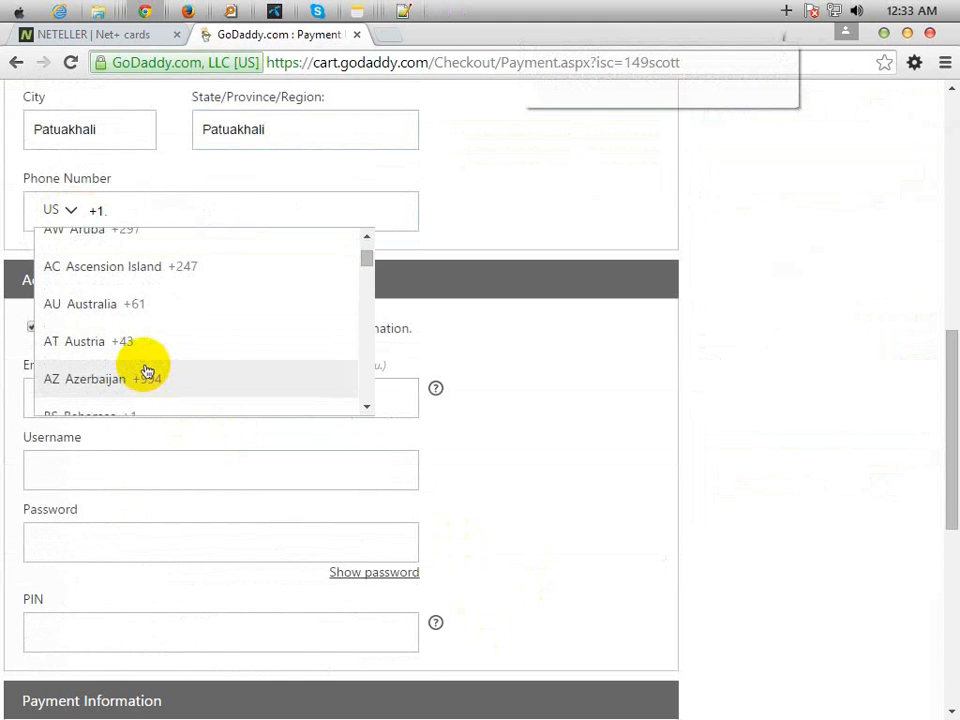
scroll(148, 371, "down", 3)
scroll(163, 345, "up", 1)
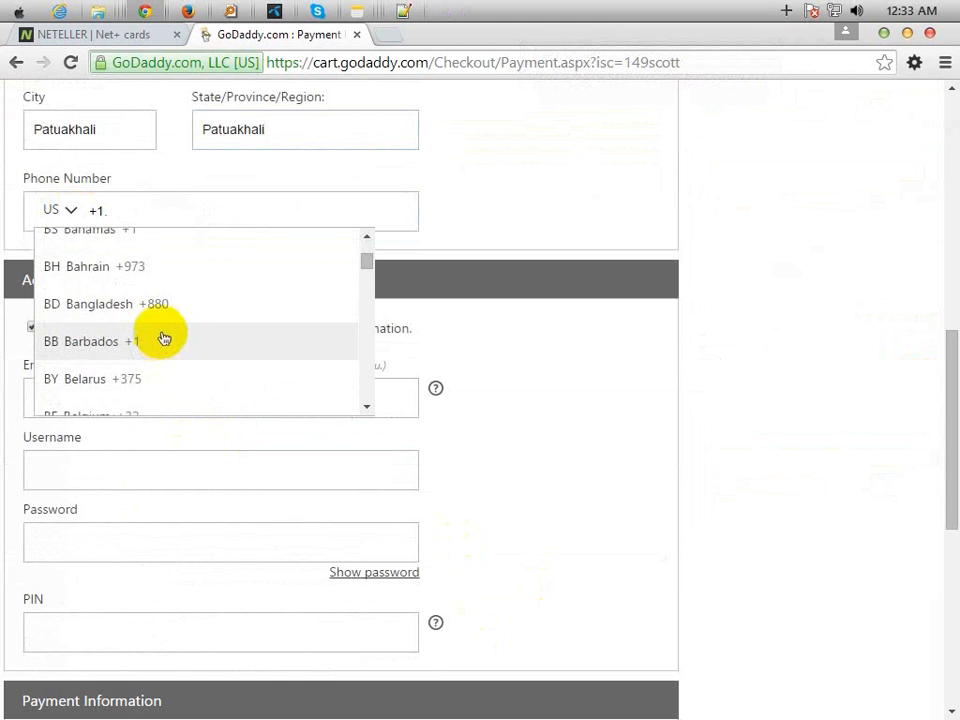
left_click(163, 306)
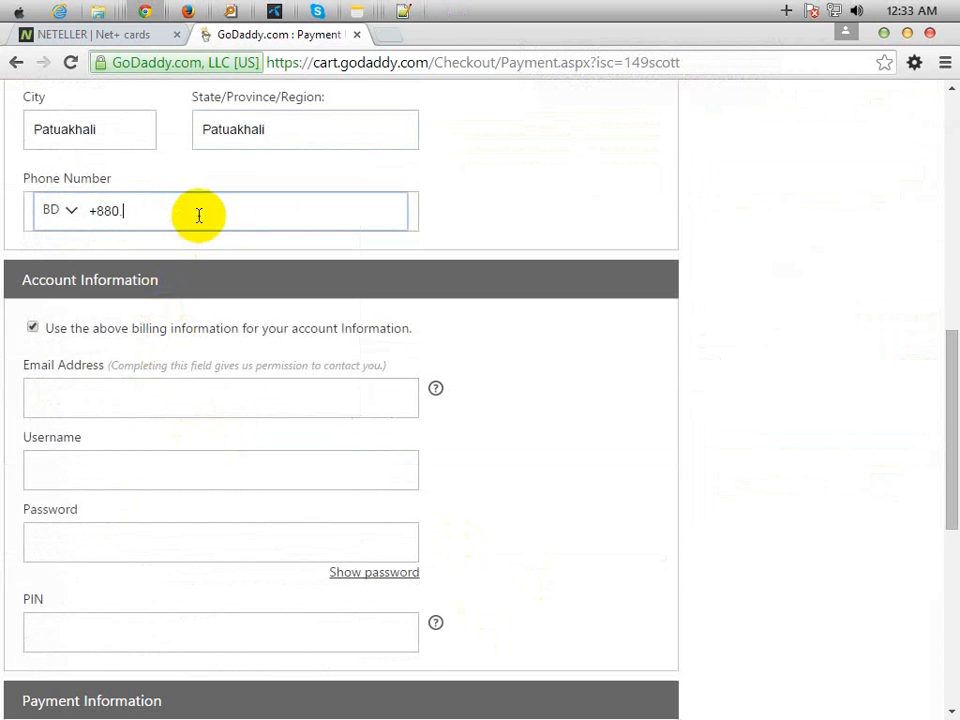
Step: Enter the account e-mail address and load gmail.com in a new browser tab
left_click(117, 400)
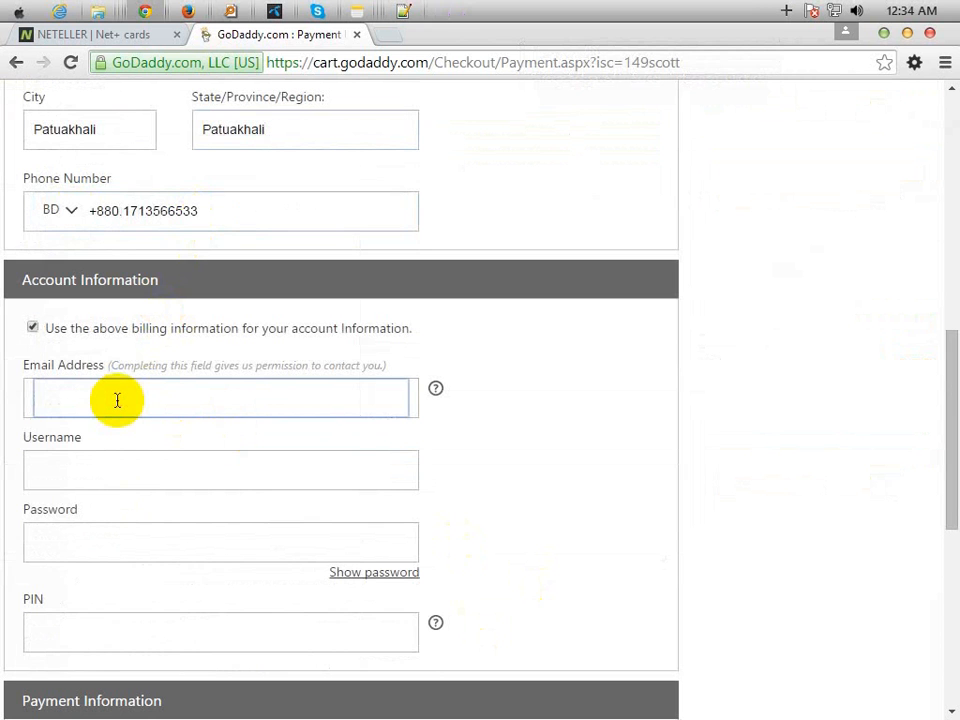
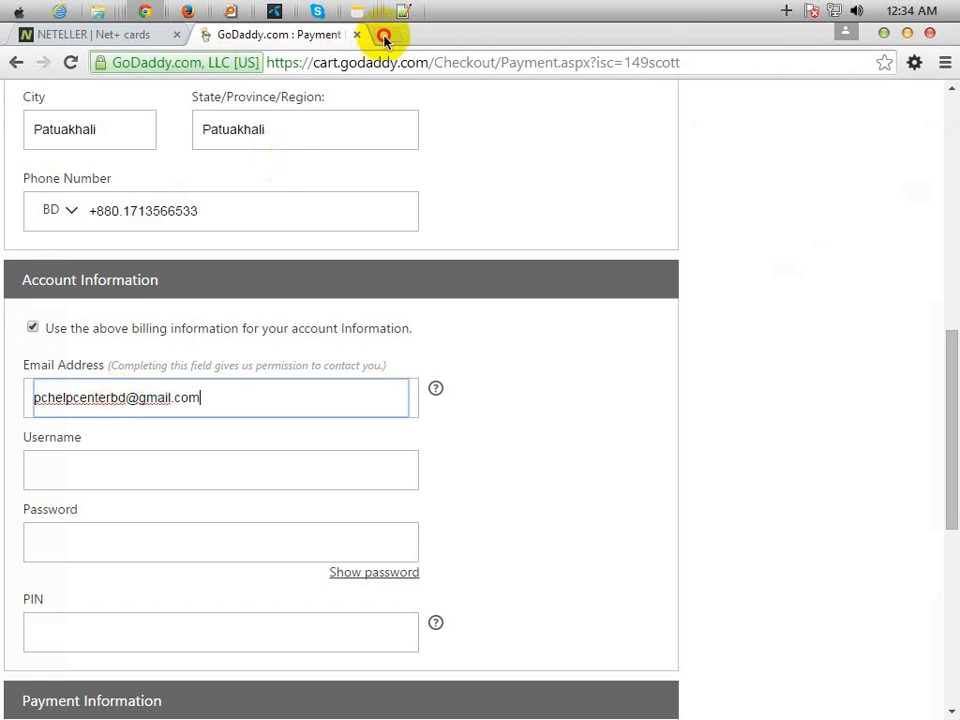
left_click(388, 34)
type("gmail.com")
key("Return")
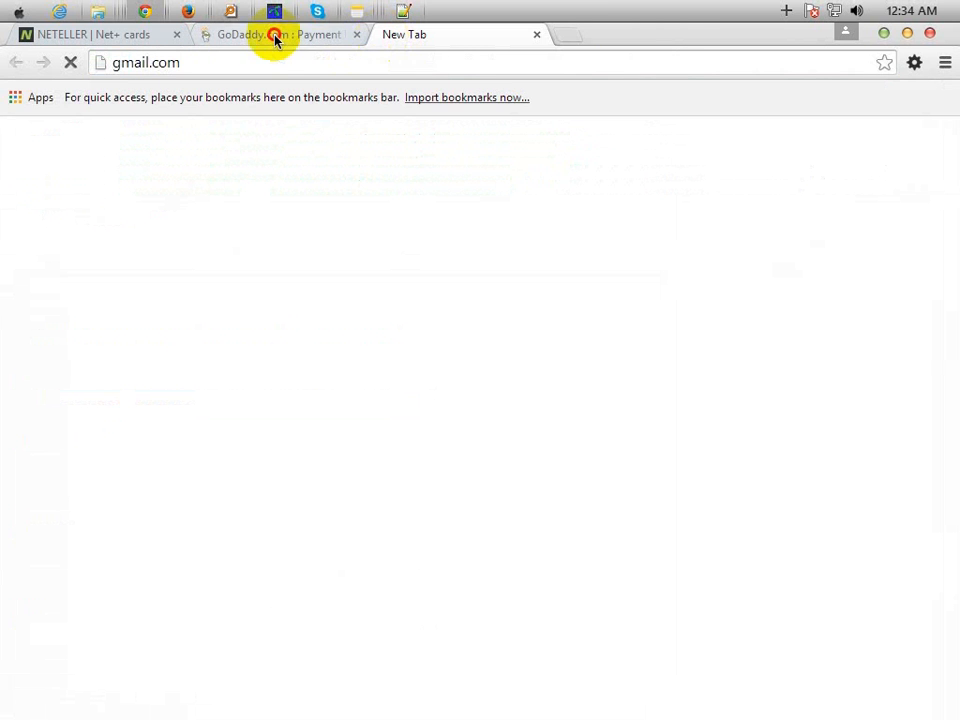
left_click(275, 36)
Step: Fill in the account username, password and four-digit PIN
left_click(156, 474)
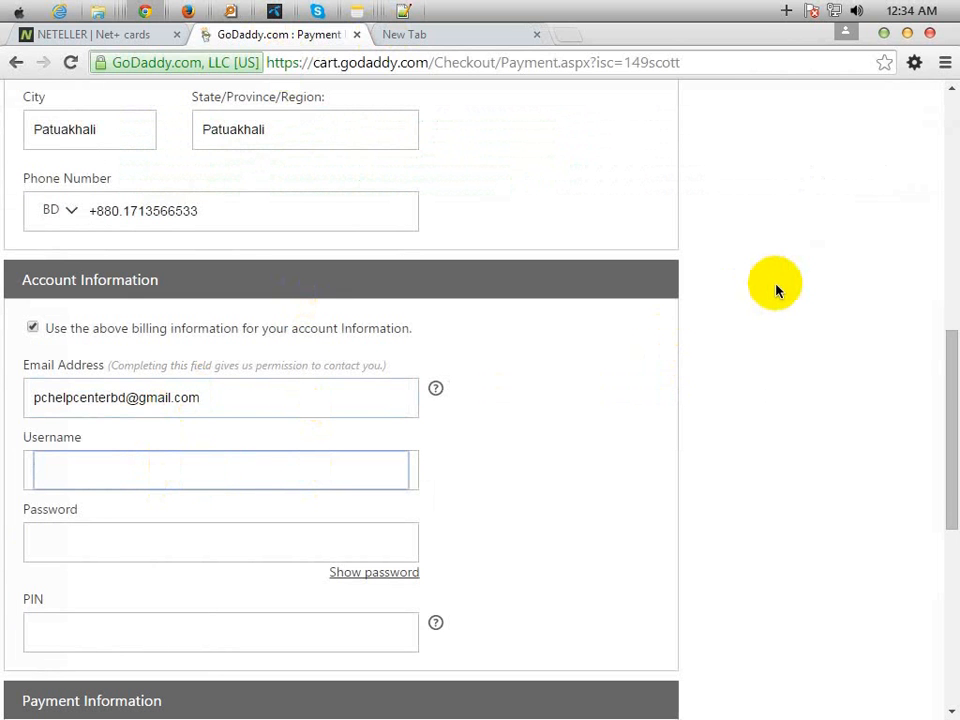
type("pchel")
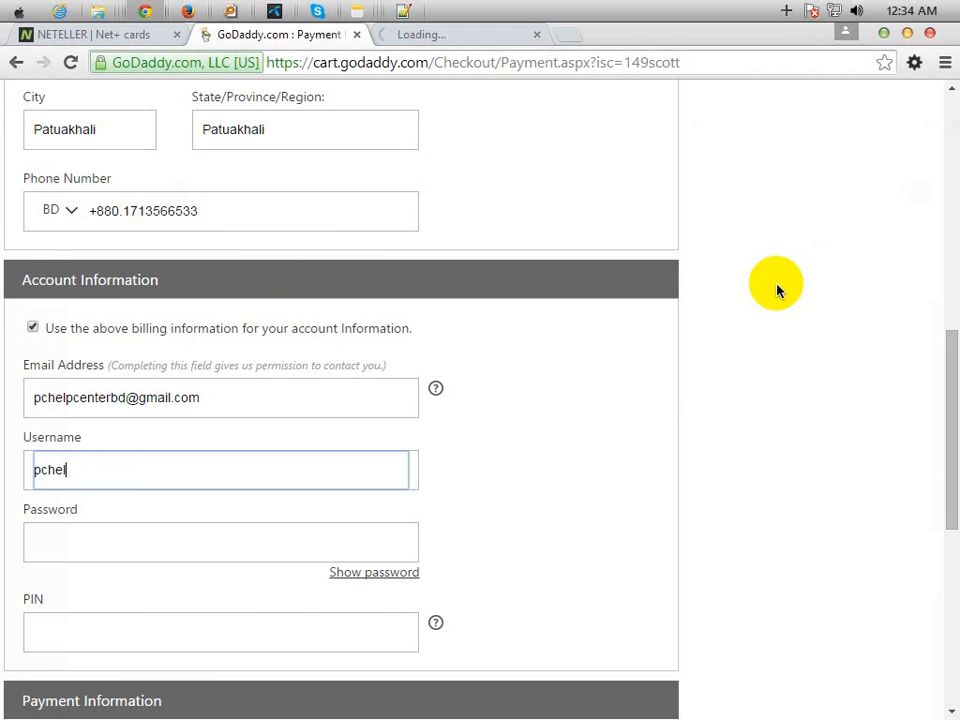
type("pce")
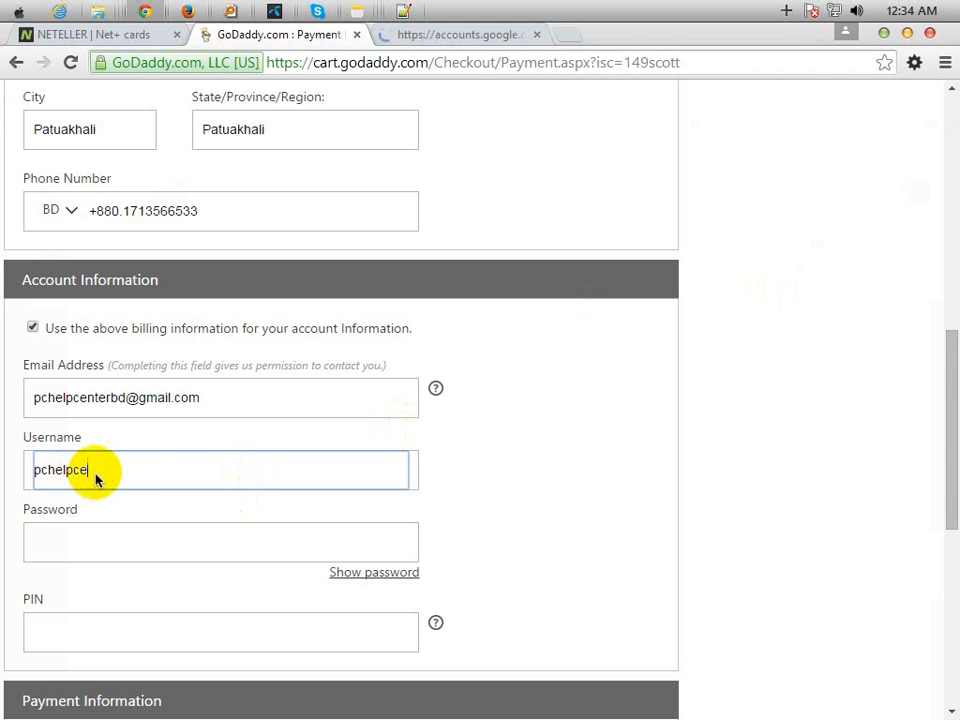
type("nterbd")
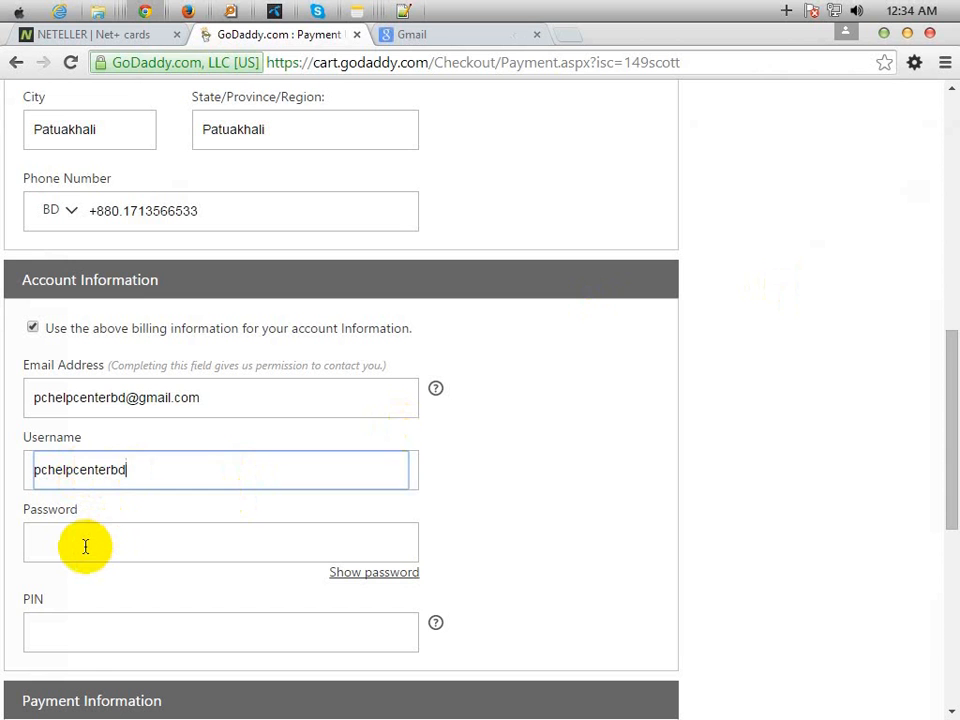
left_click(85, 546)
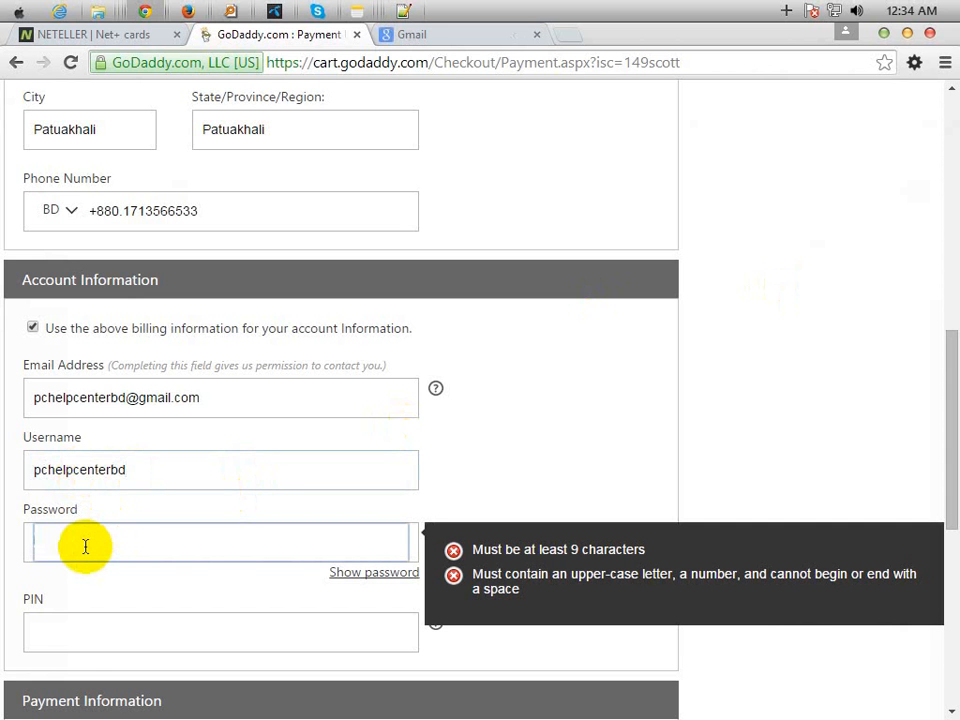
type("••••••••••")
left_click(75, 632)
scroll(232, 503, "down", 2)
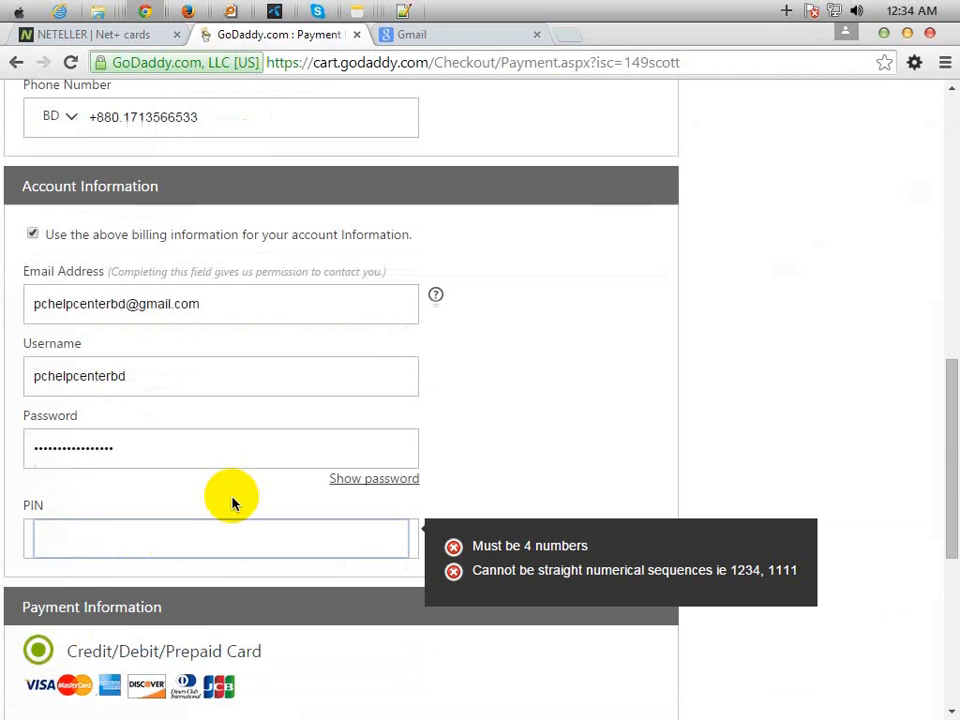
scroll(232, 503, "down", 4)
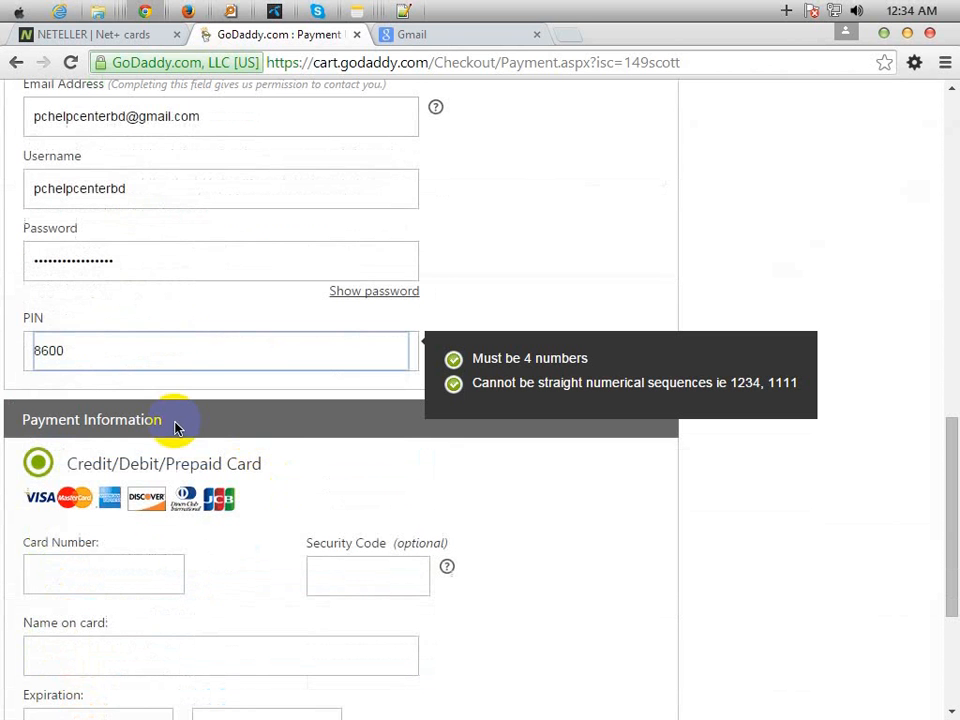
Step: Replace the account password with a valid one and dismiss the password requirements tip
left_click(150, 255)
key("ctrl+a")
key("BackSpace")
type("•••••••••••")
scroll(190, 260, "up", 2)
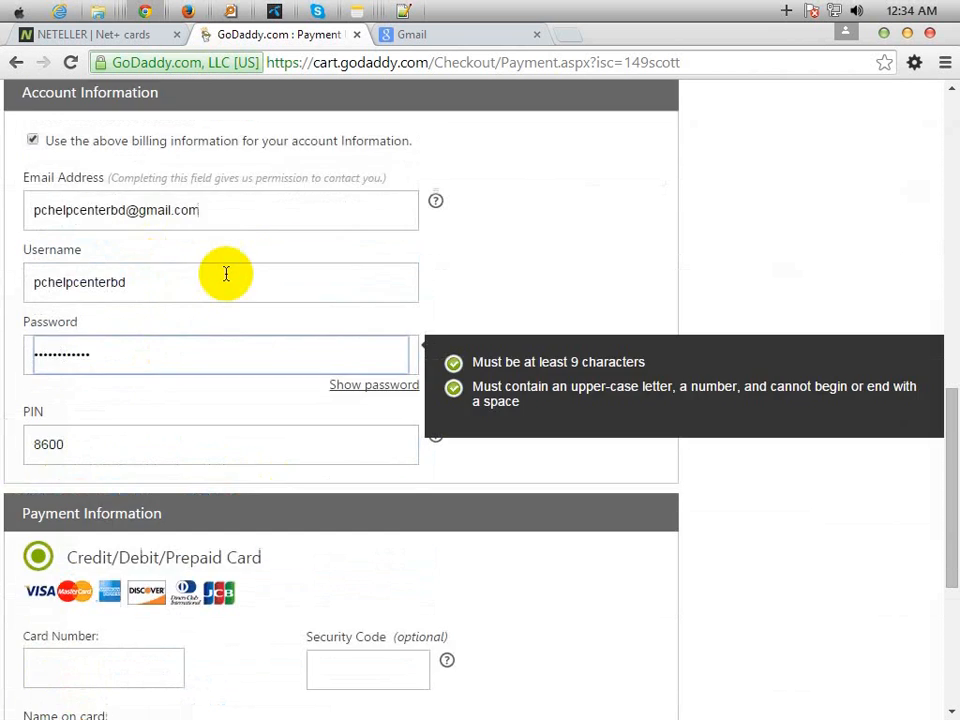
scroll(240, 290, "up", 2)
left_click(534, 358)
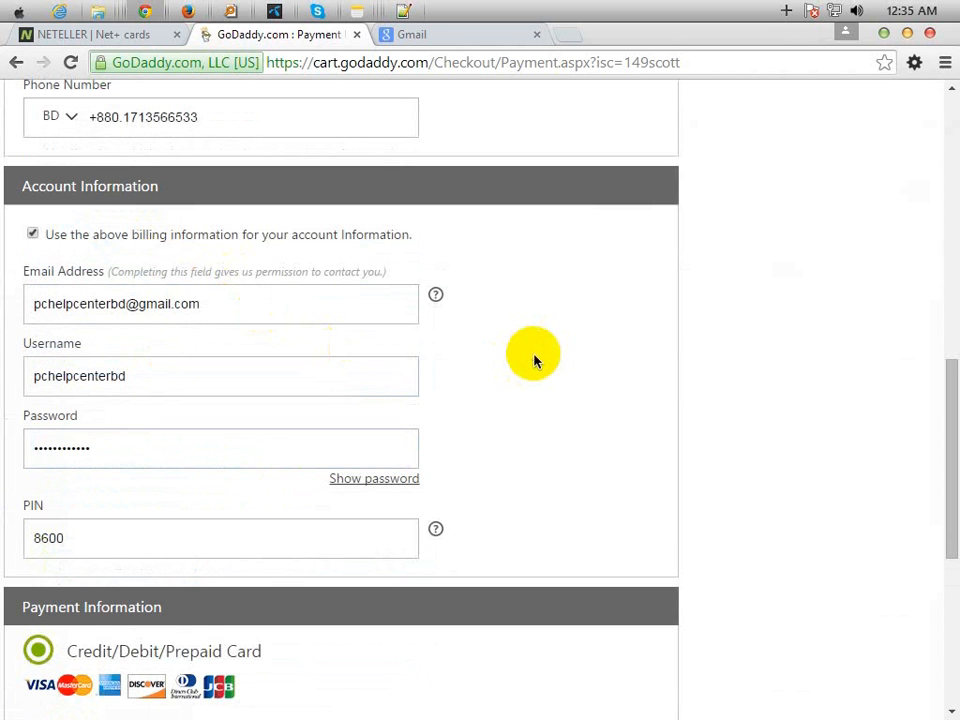
key("Print")
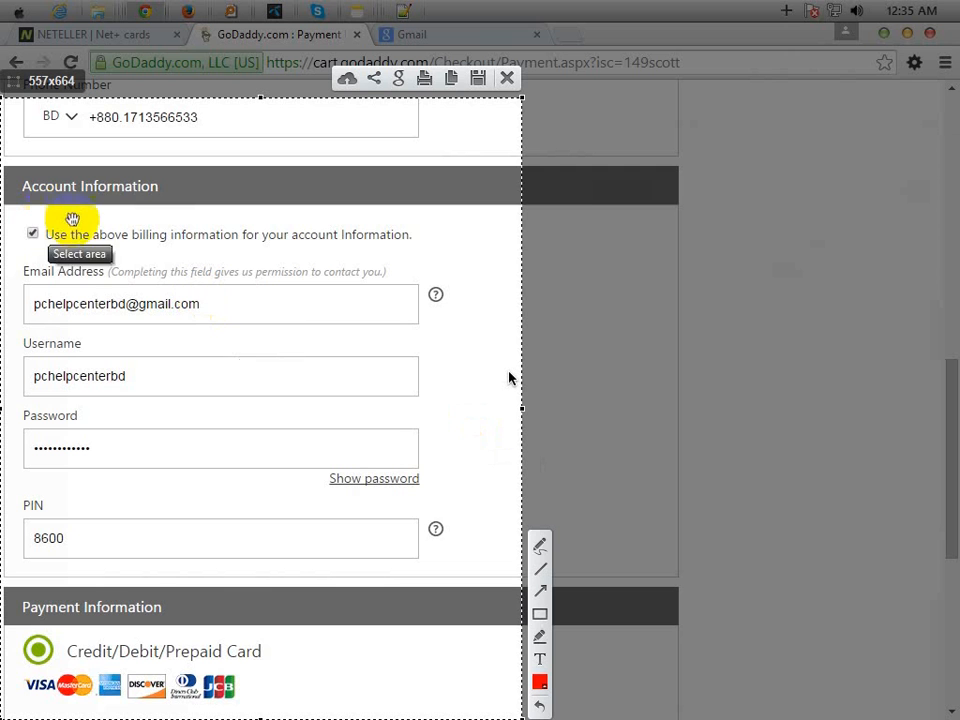
Step: Fit the Lightshot selection around the Account Information section and save it as Screenshot_3.png
left_click_drag(3, 99, 129, 286)
left_click_drag(251, 375, 199, 300)
mouse_move(210, 420)
left_mouse_down()
mouse_move(236, 420)
mouse_move(225, 418)
left_mouse_up()
left_click_drag(404, 375, 460, 373)
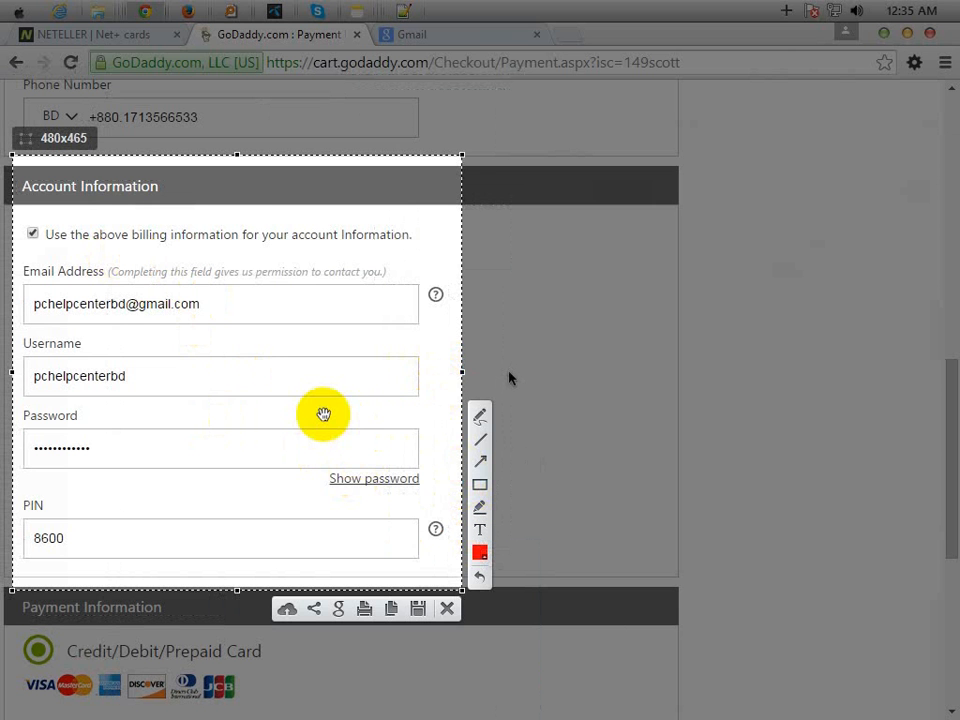
key("ctrl+s")
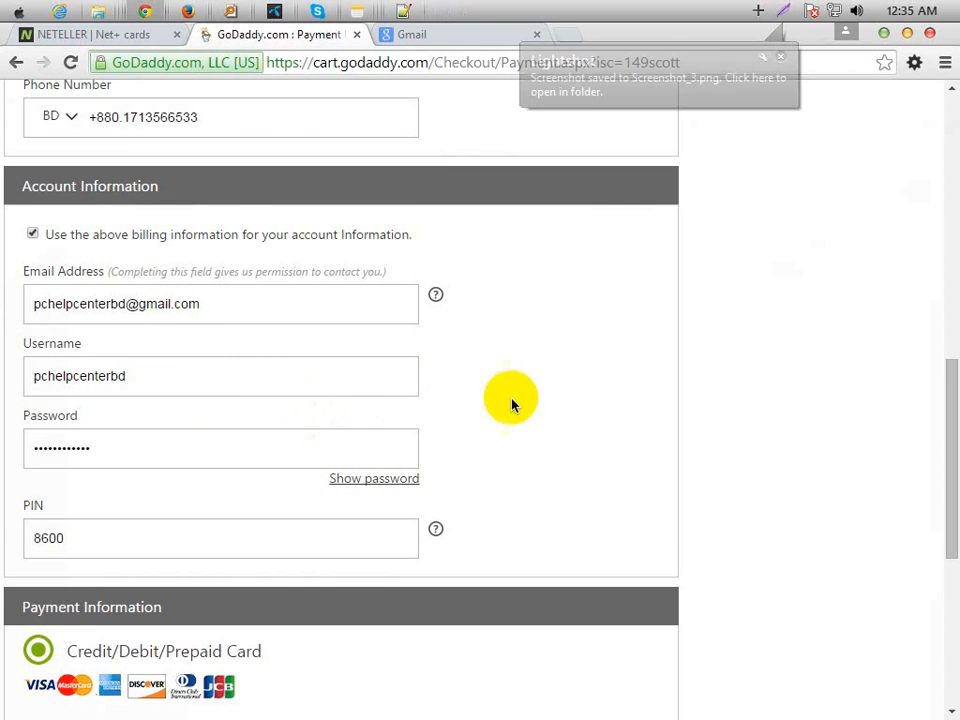
scroll(512, 403, "down", 3)
Step: Copy the card number from the Notepad note and paste it into the Card Number field
scroll(199, 449, "down", 1)
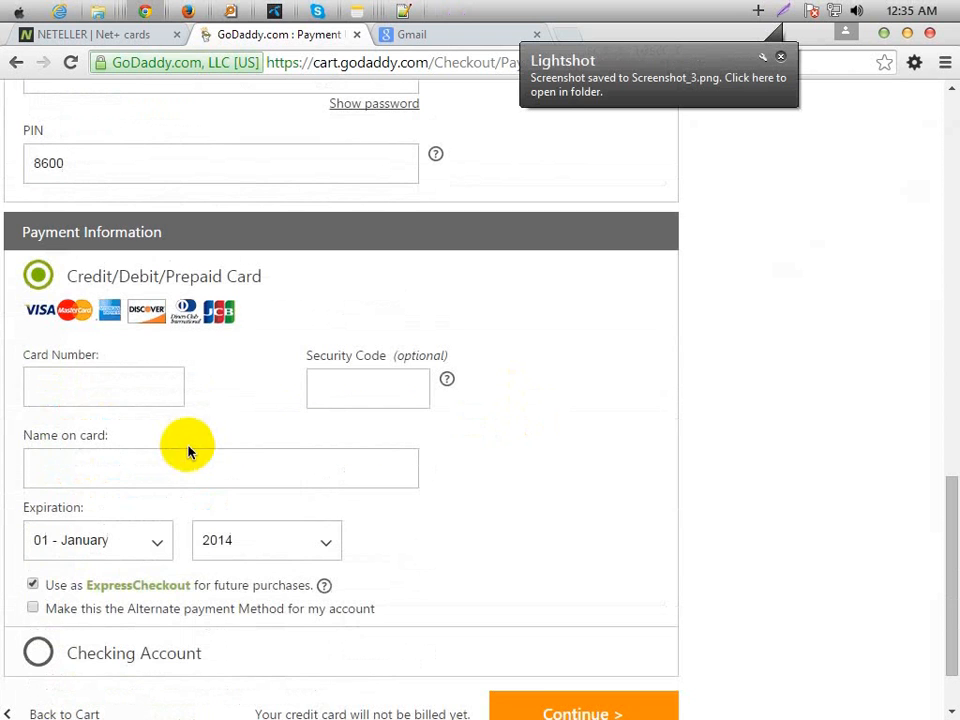
left_click(111, 388)
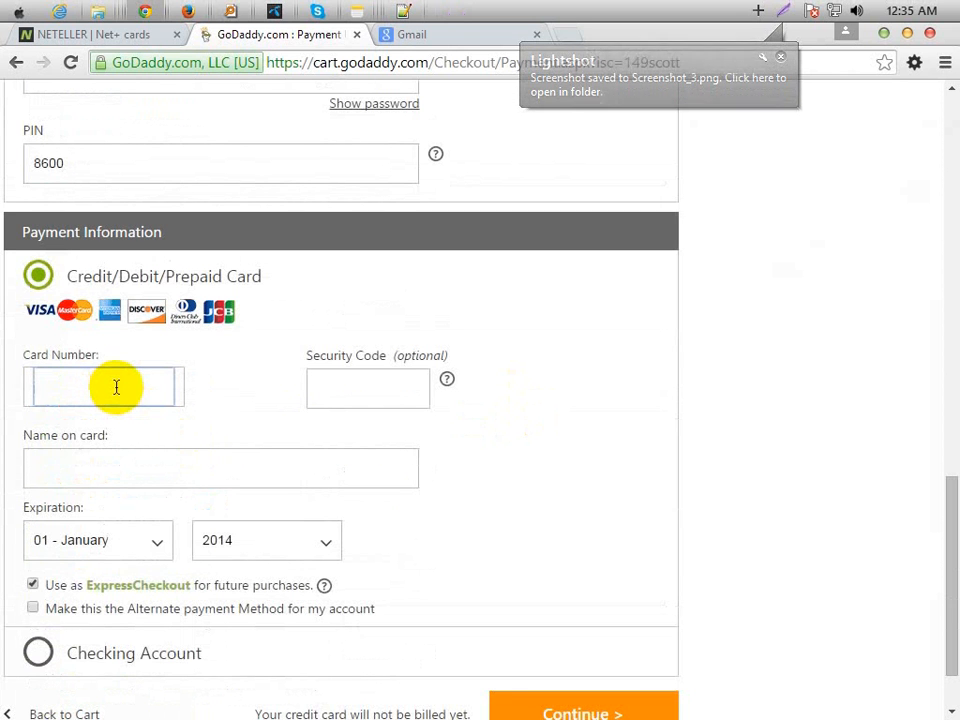
scroll(180, 395, "down", 1)
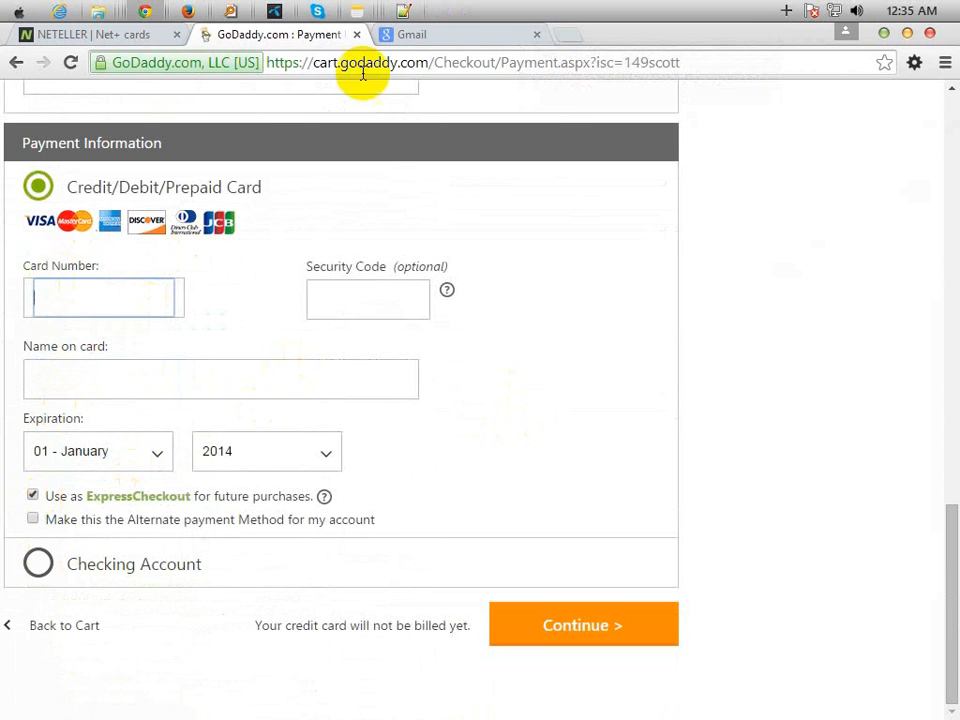
left_click(358, 12)
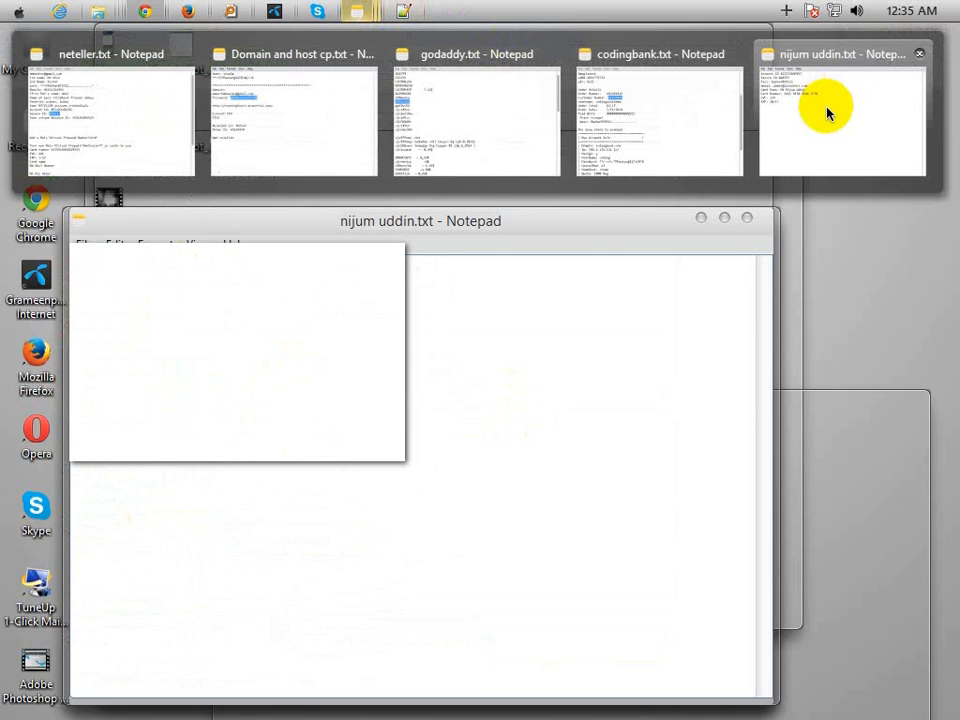
left_click(829, 103)
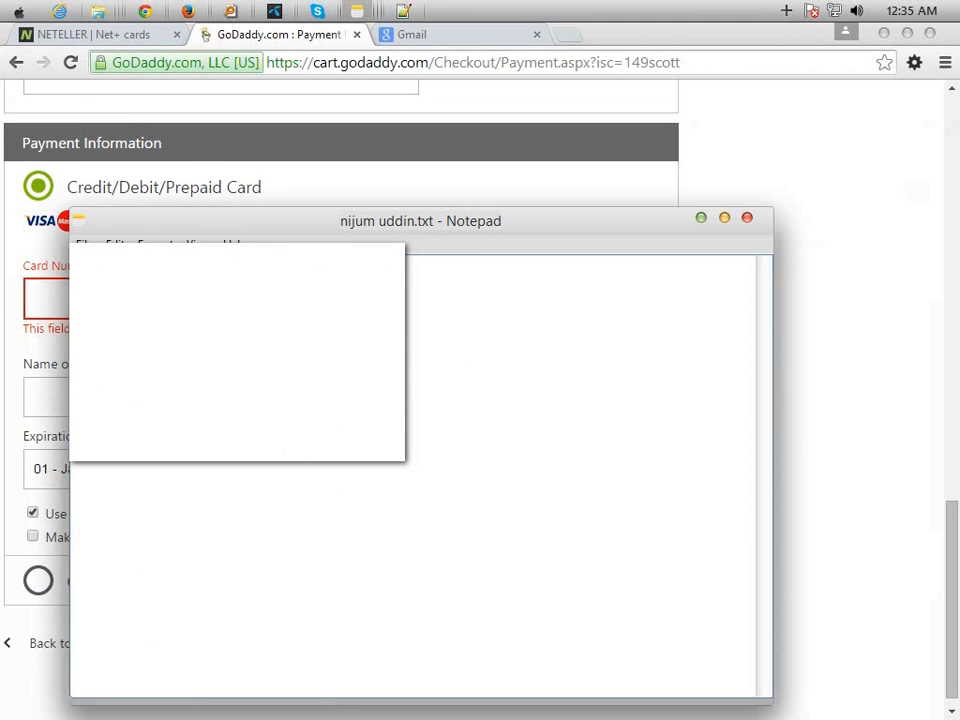
left_click(38, 298)
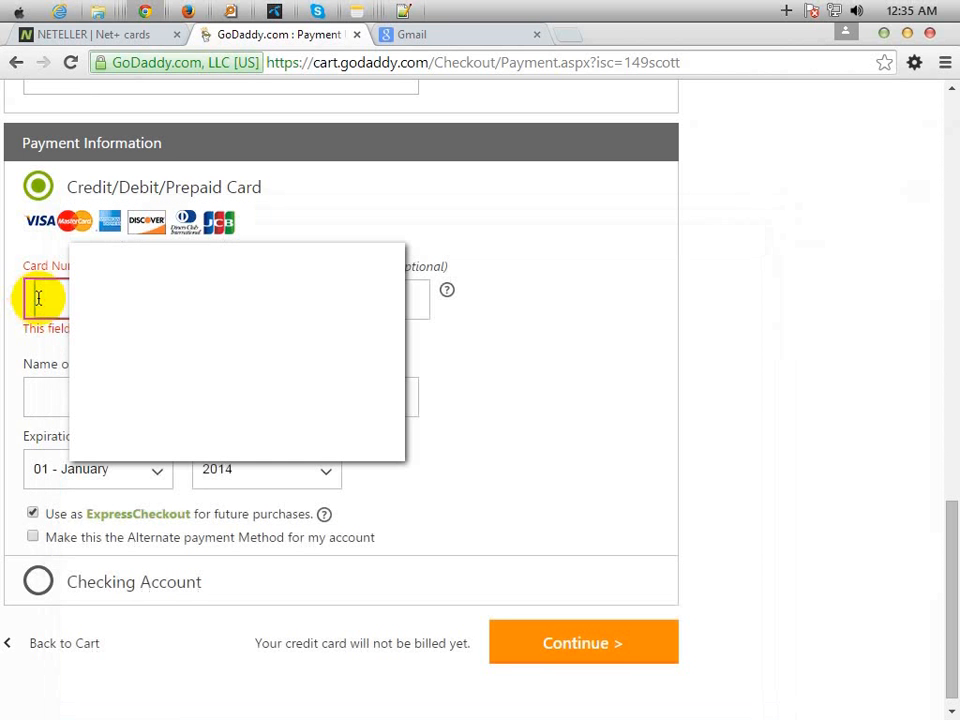
key("ctrl+v")
left_click(62, 299)
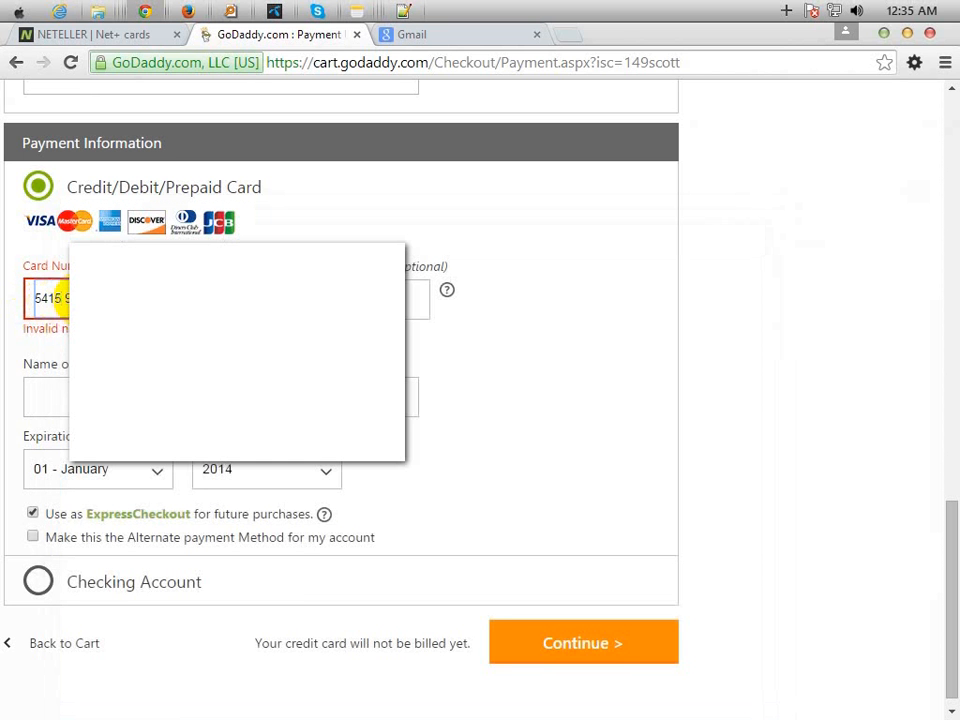
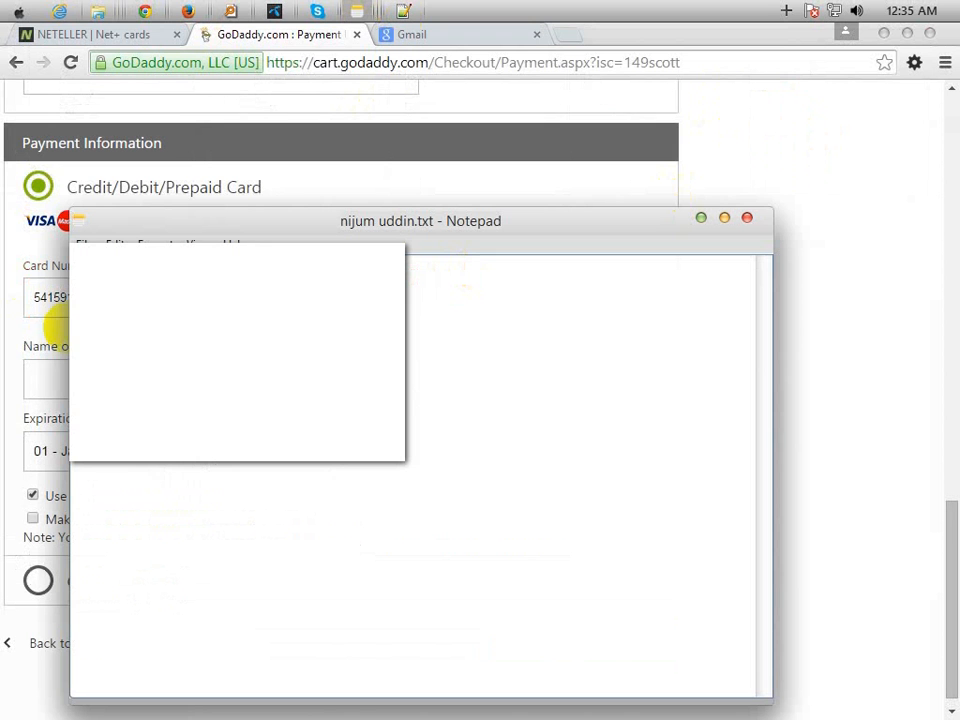
Step: Bring the GoDaddy payment page forward, then go from the security code box to the Name on card field
left_click(44, 322)
left_click(362, 300)
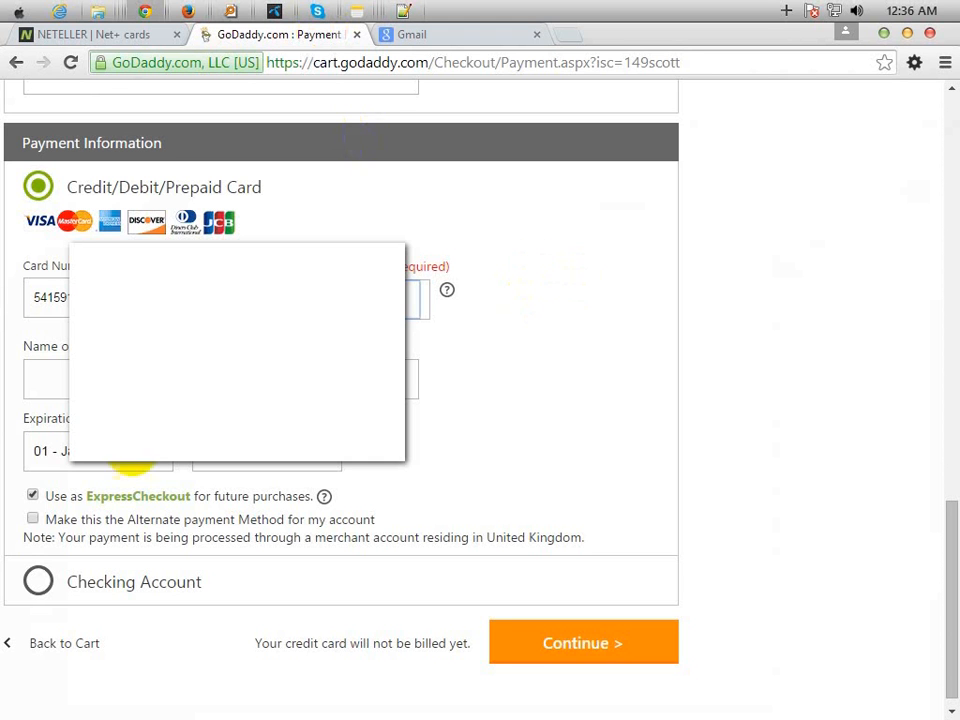
left_click(135, 380)
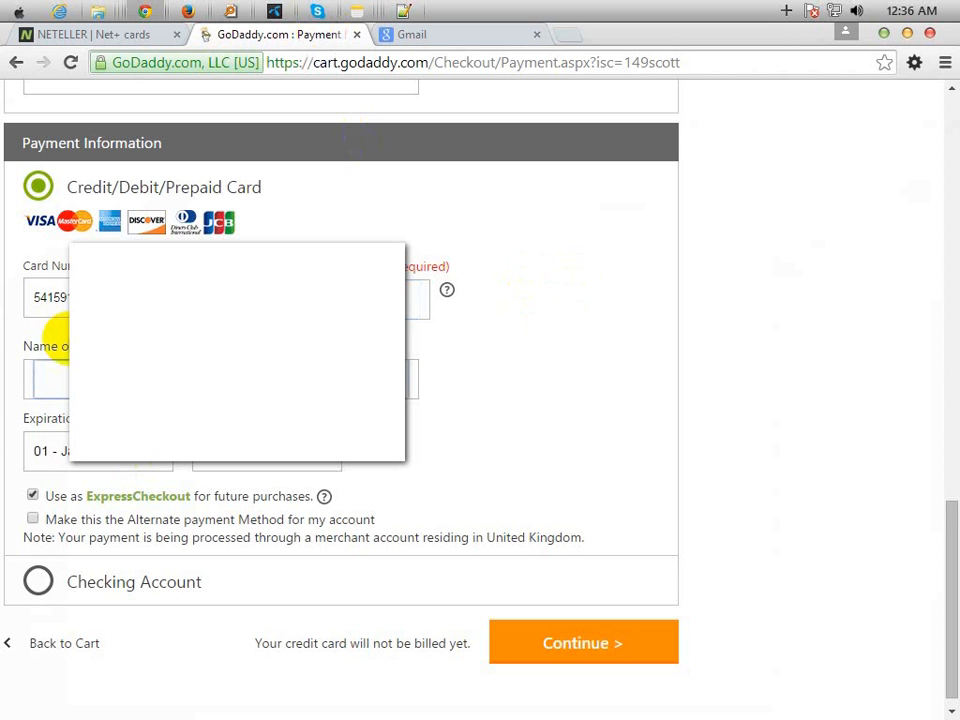
Step: Bring up the Notepad note with the cardholder details, then return to the Name on card field
left_click(357, 12)
mouse_move(400, 30)
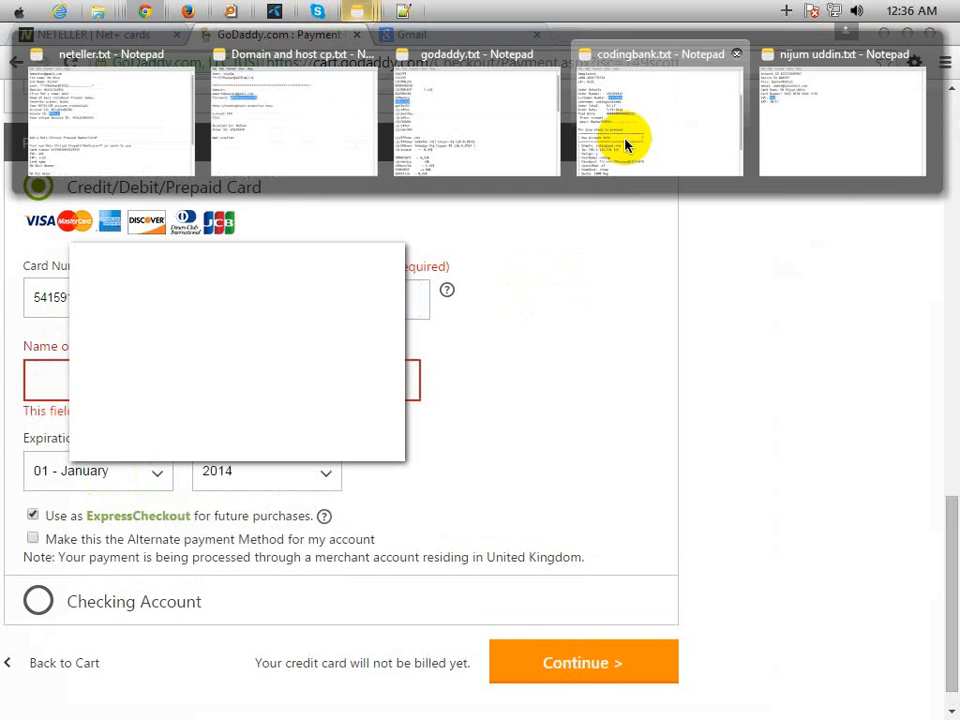
left_click(815, 133)
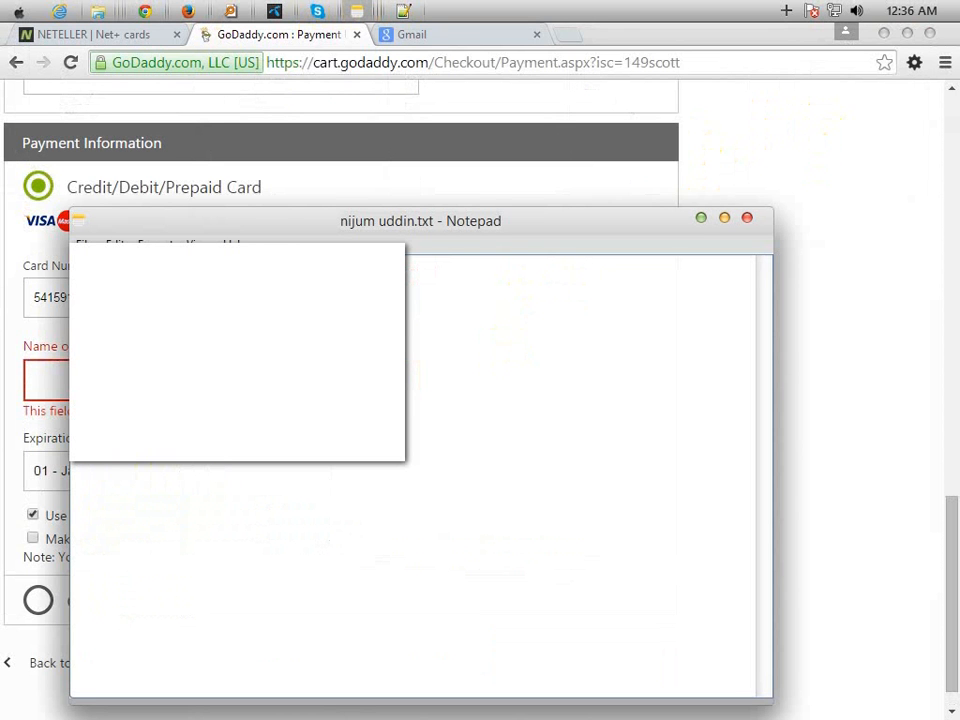
left_click(50, 377)
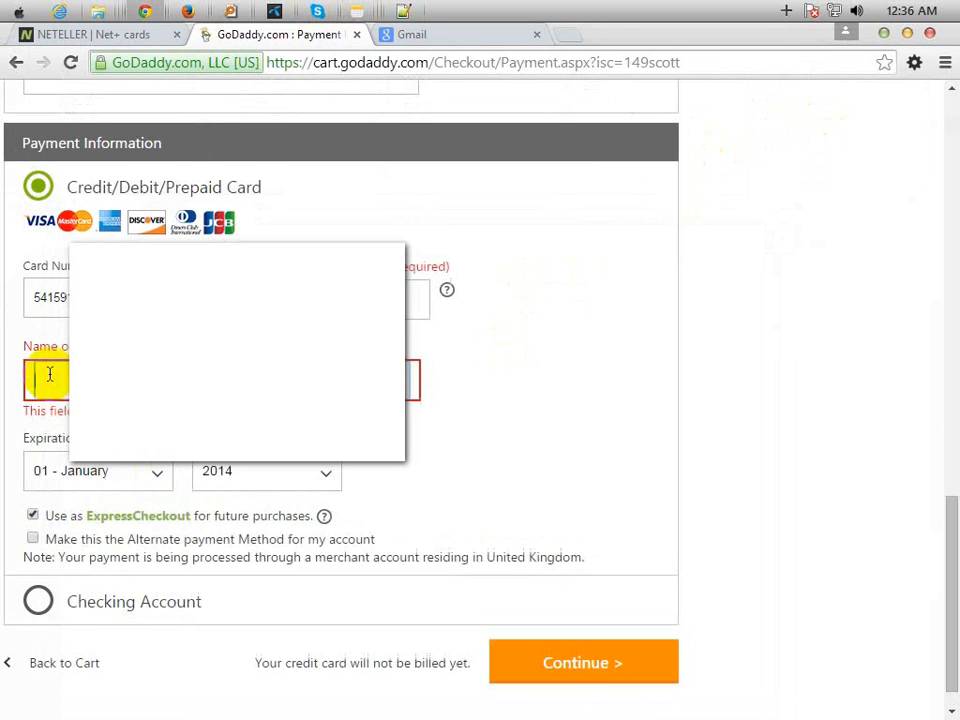
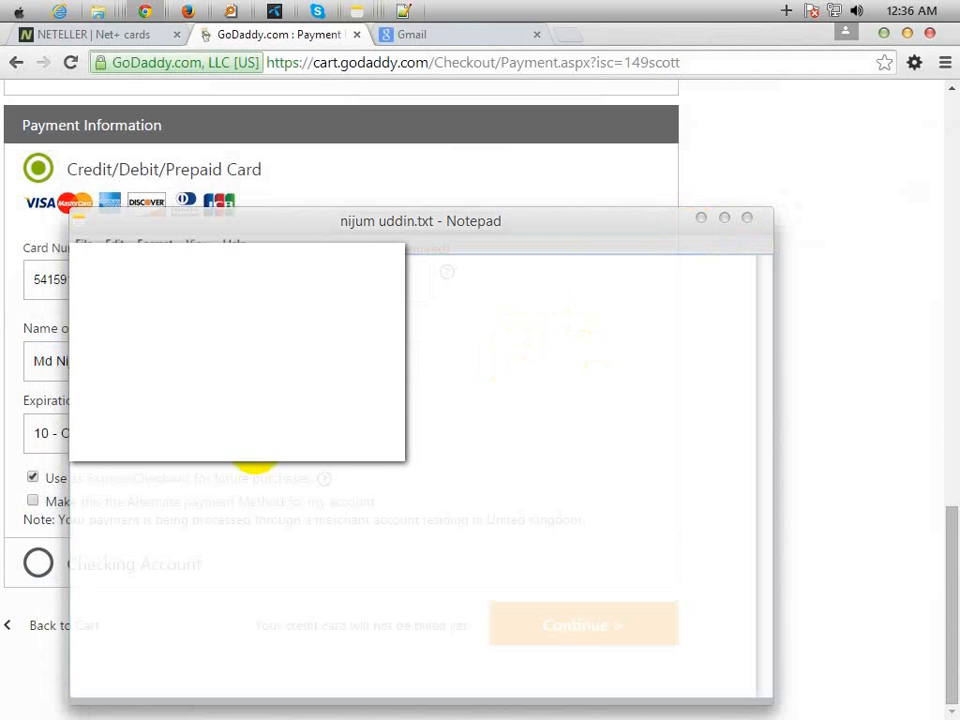
Step: Set the card's expiry year to 2017 and untick 'Use as ExpressCheckout for future purchases'
left_click(300, 433)
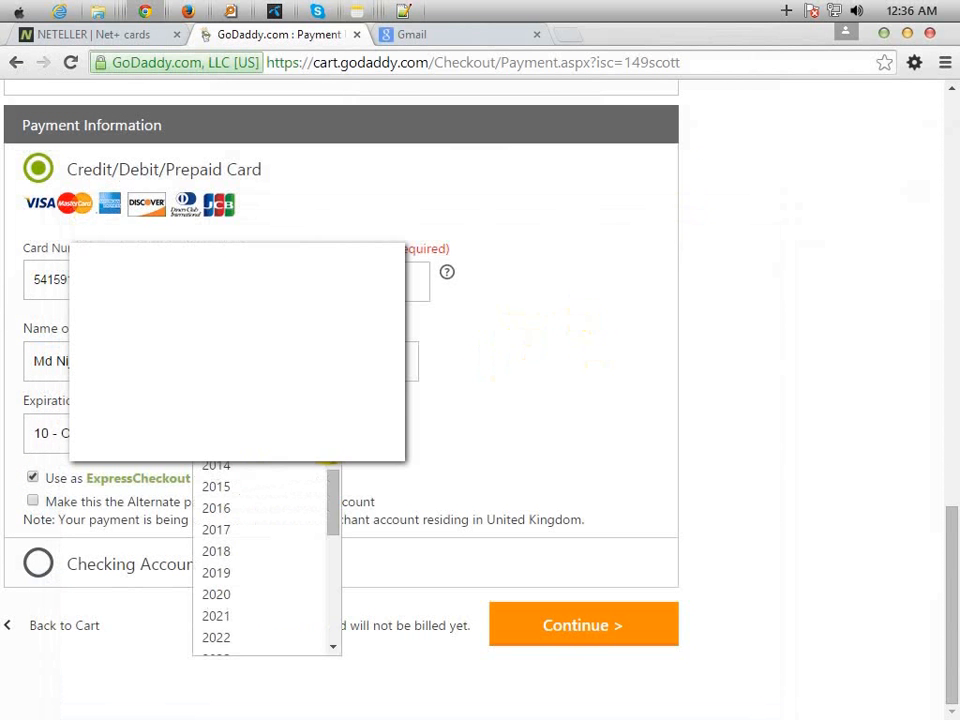
left_click(236, 536)
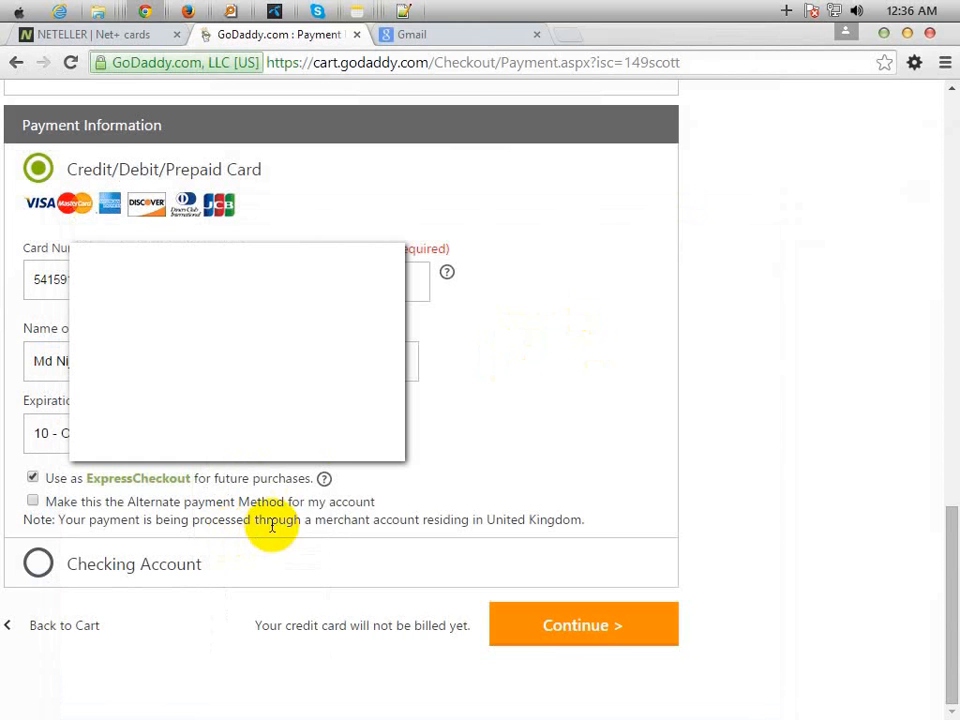
left_click(33, 480)
Step: Submit the card payment details with Continue and scroll back up the checkout page
left_click(590, 622)
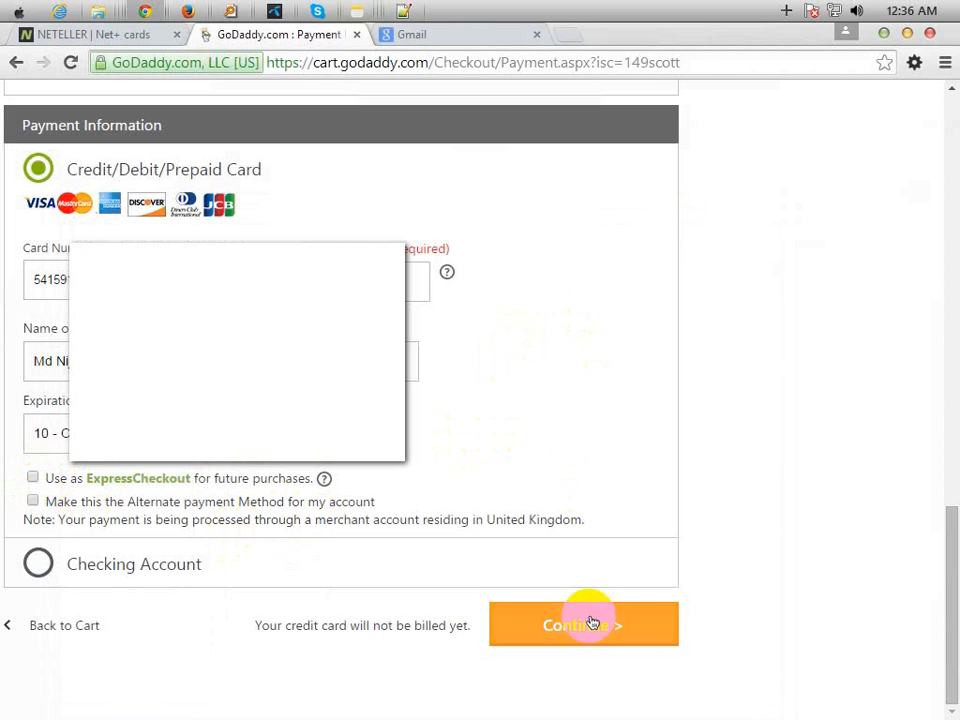
scroll(707, 495, "up", 1)
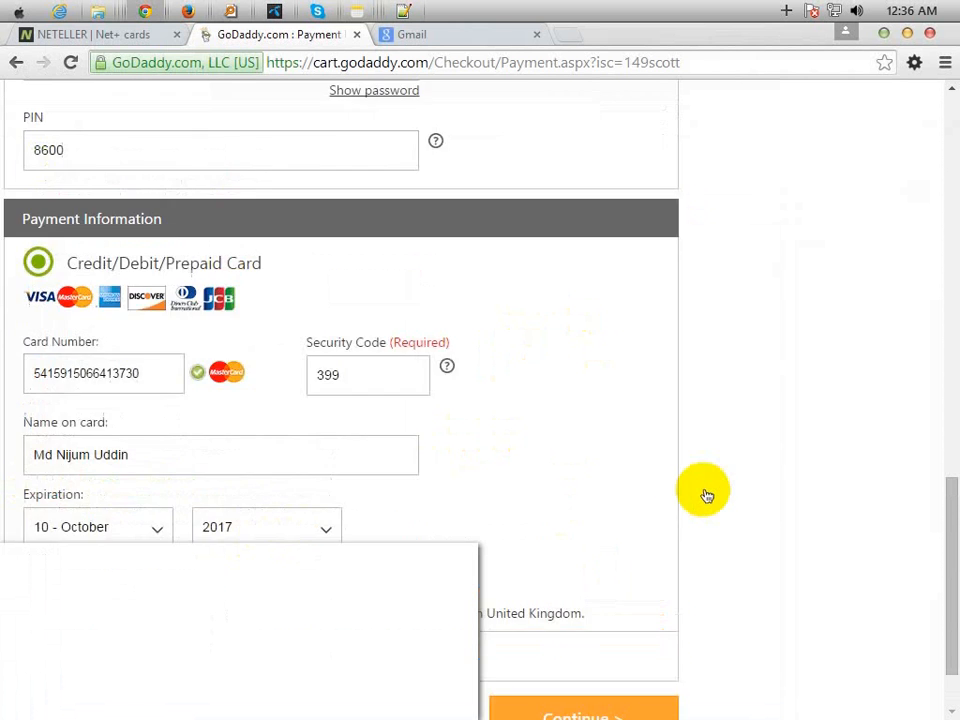
scroll(707, 495, "up", 4)
scroll(697, 495, "up", 4)
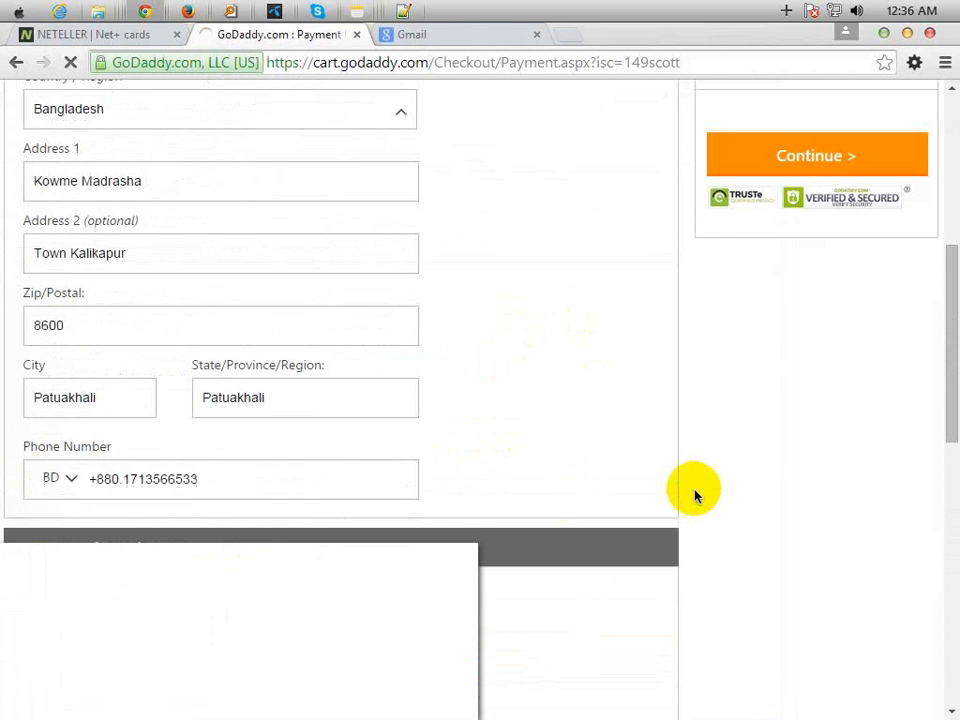